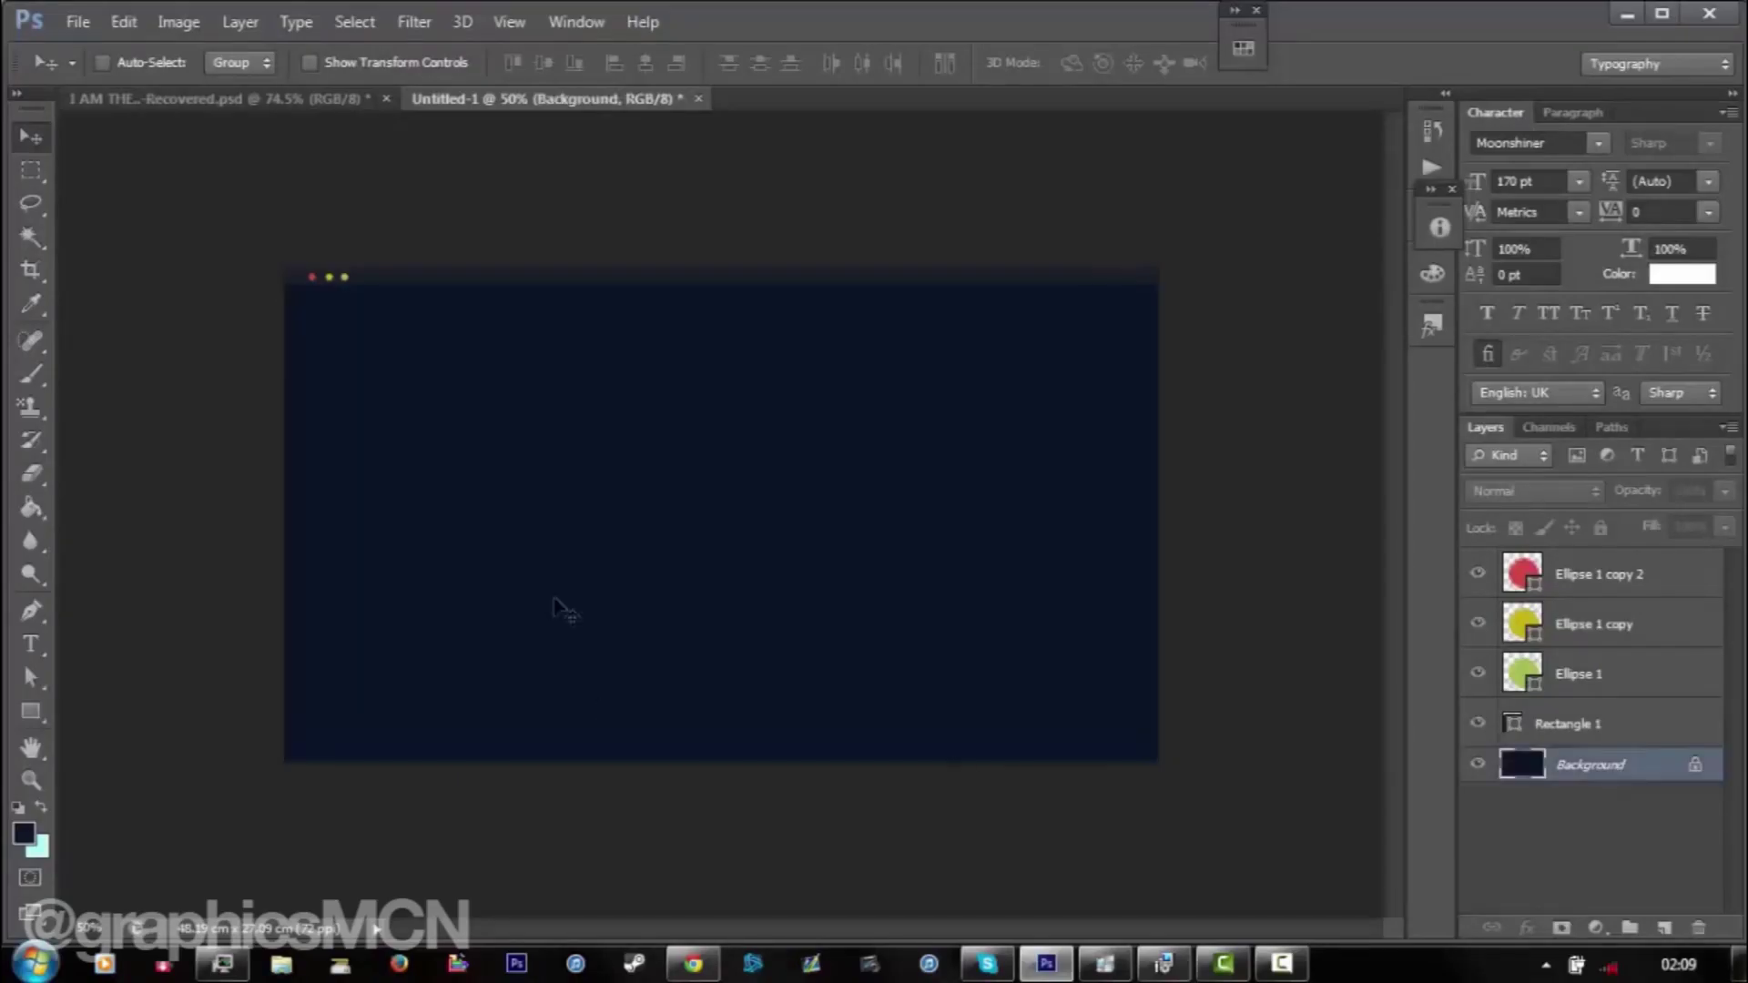
- Scroll the Desktop files and open the anime temple scenery image
{"action": "key", "text": "ctrl+o"}
{"action": "scroll", "coordinate": [1300, 364], "scroll_direction": "down", "scroll_amount": 5}
{"action": "scroll", "coordinate": [1300, 364], "scroll_direction": "down", "scroll_amount": 3}
{"action": "scroll", "coordinate": [1300, 364], "scroll_direction": "down", "scroll_amount": 5}
{"action": "double_click", "coordinate": [783, 483]}
- Drag the temple scenery in to fill the page, add a dark bar, and fade the scenery to 30%
{"action": "left_click_drag", "start_coordinate": [783, 522], "coordinate": [796, 628]}
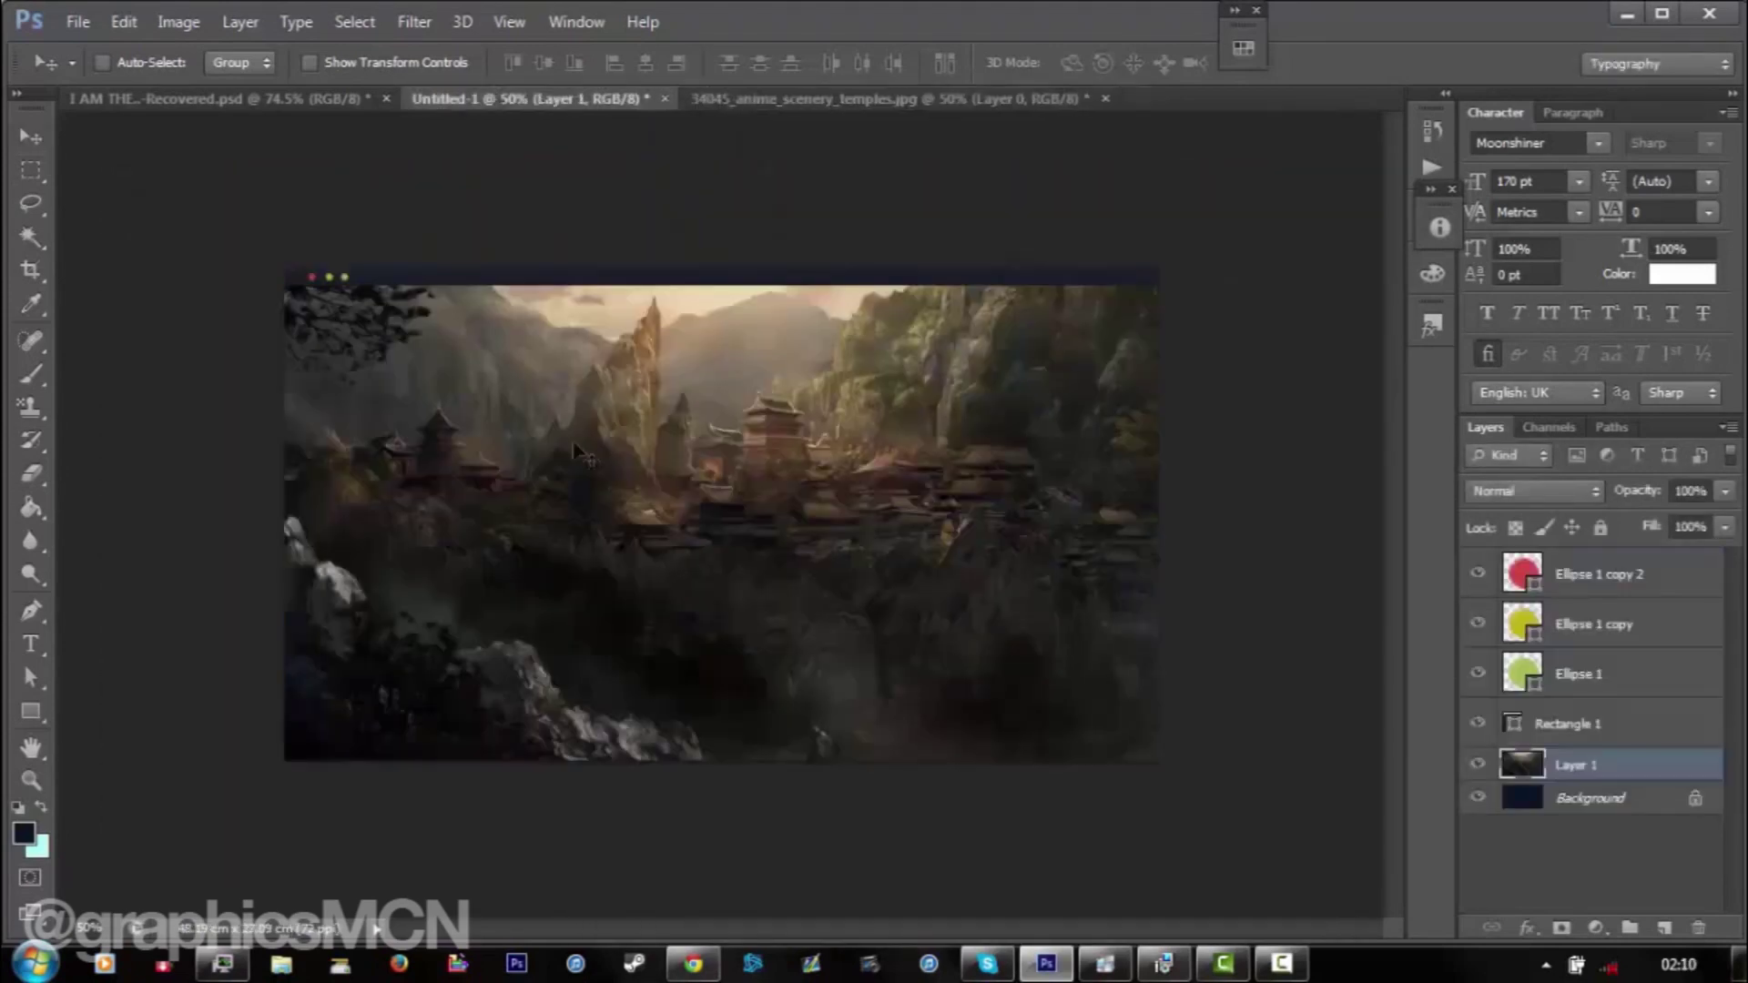
{"action": "mouse_move", "coordinate": [796, 628]}
{"action": "left_mouse_down"}
{"action": "mouse_move", "coordinate": [441, 303]}
{"action": "mouse_move", "coordinate": [457, 302]}
{"action": "left_mouse_up"}
{"action": "key", "text": "u"}
{"action": "left_click_drag", "start_coordinate": [264, 719], "coordinate": [1329, 764]}
{"action": "key", "text": "v"}
{"action": "left_click", "coordinate": [1575, 814]}
{"action": "key", "text": "3"}
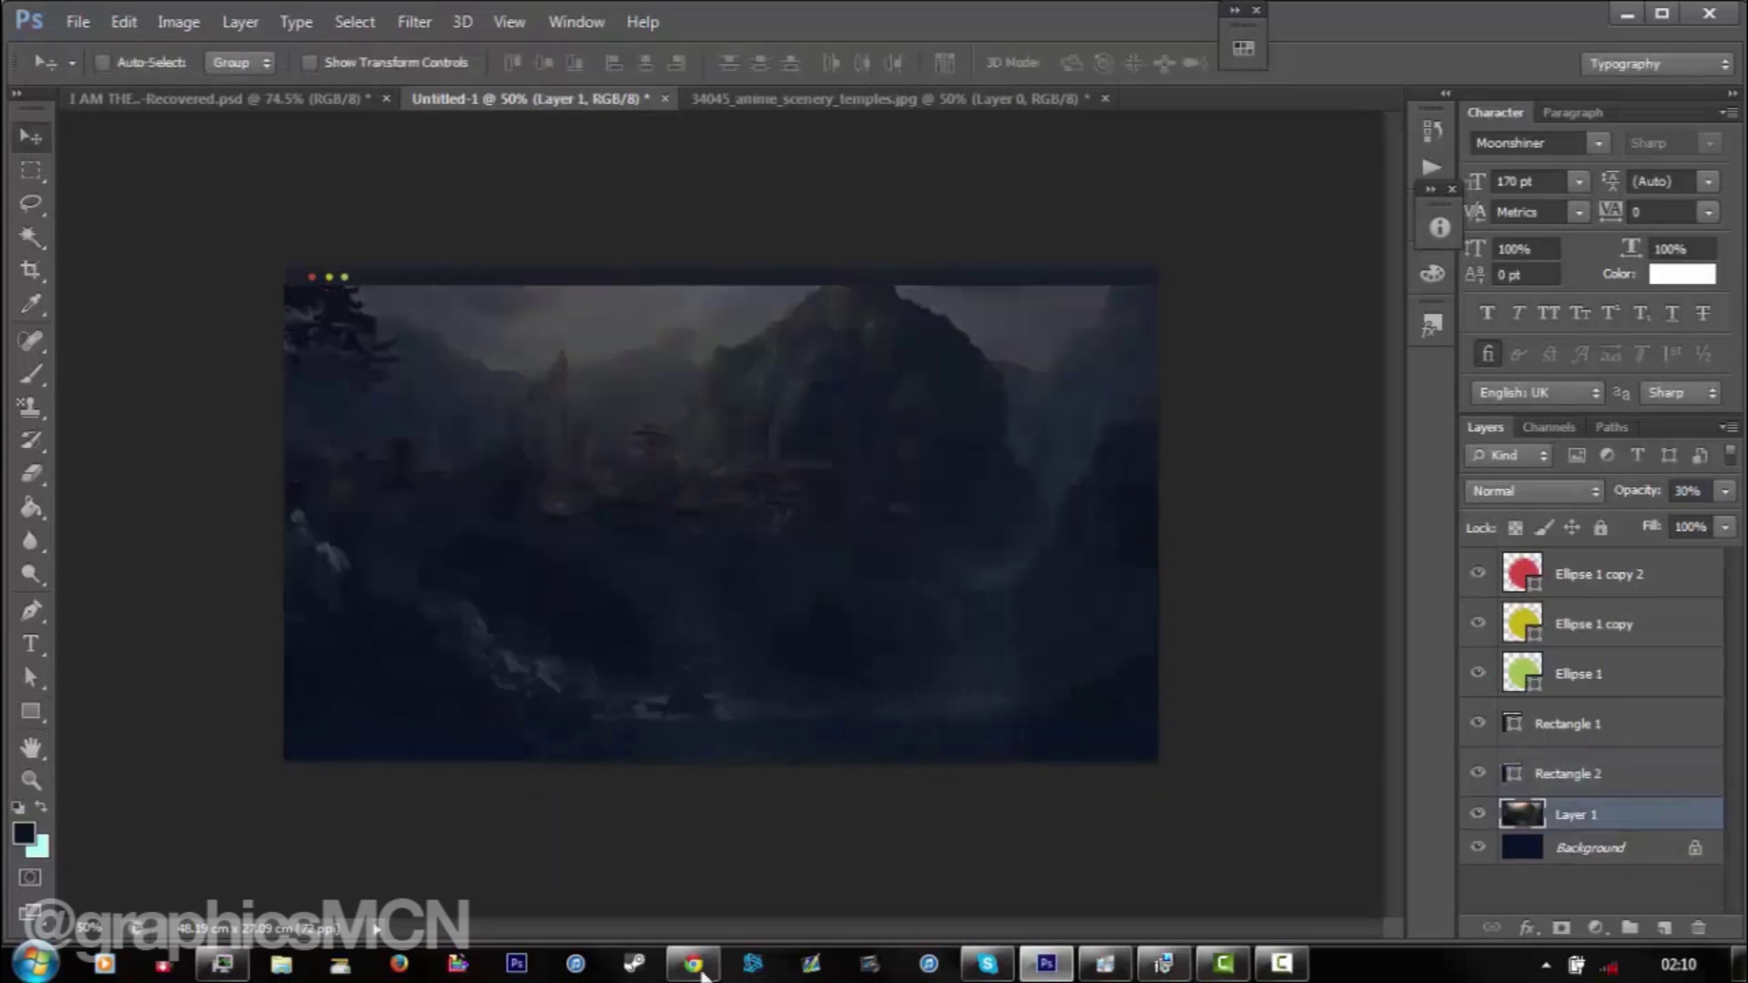
{"action": "left_click", "coordinate": [1568, 724]}
{"action": "left_click", "coordinate": [1568, 774]}
{"action": "left_click", "coordinate": [1593, 888]}
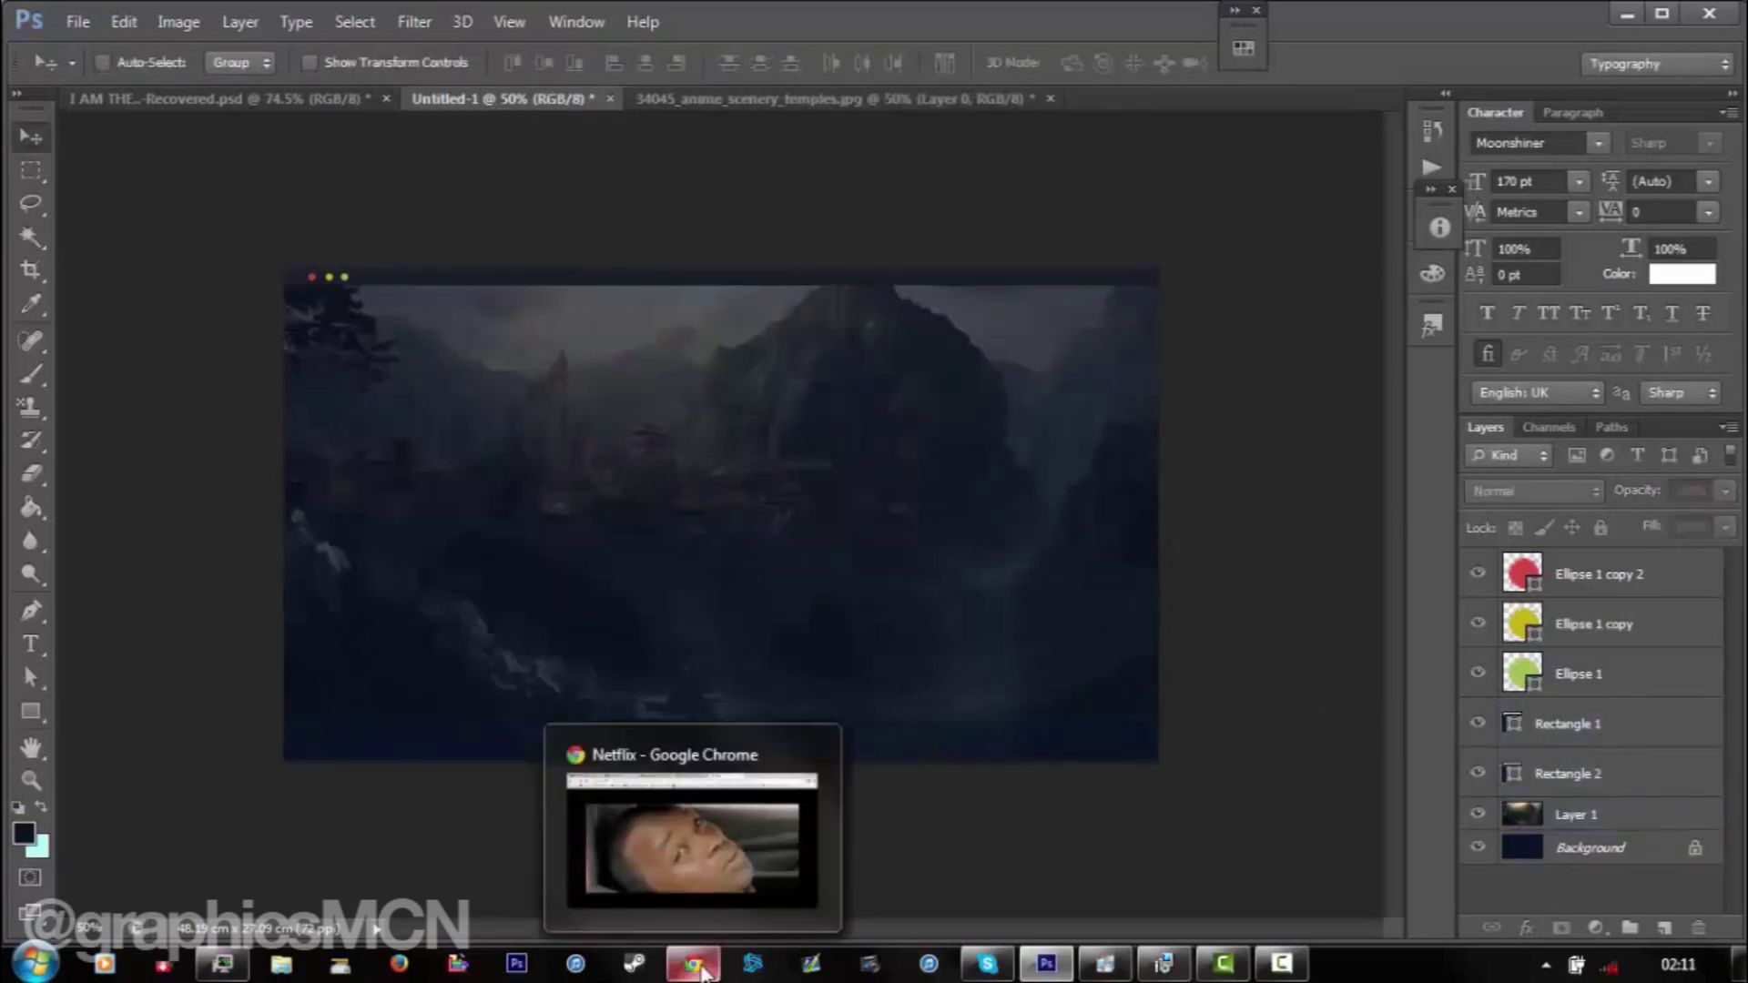
- Copy the Chaser lettering from chaser.png with Magic Wand and place it at bottom centre
{"action": "key", "text": "ctrl+o"}
{"action": "double_click", "coordinate": [974, 501]}
{"action": "key", "text": "w"}
{"action": "left_click", "coordinate": [769, 533]}
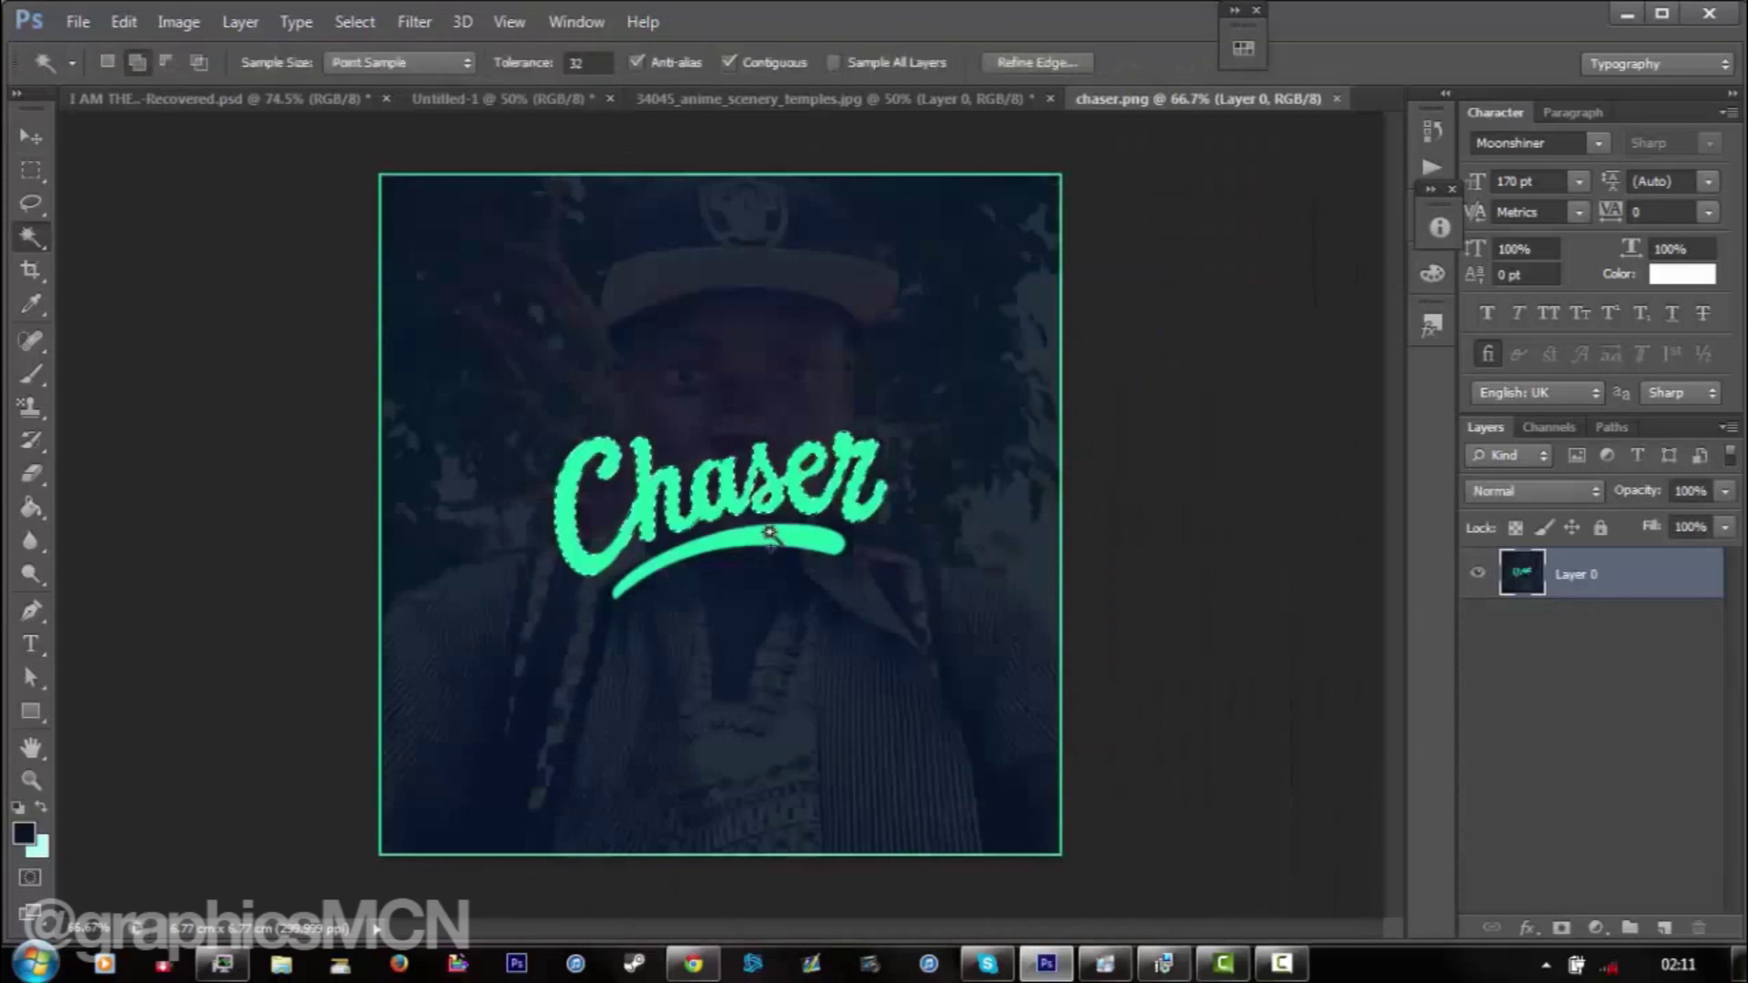
{"action": "key", "text": "v"}
{"action": "mouse_move", "coordinate": [769, 533]}
{"action": "left_mouse_down"}
{"action": "mouse_move", "coordinate": [710, 487]}
{"action": "mouse_move", "coordinate": [760, 763]}
{"action": "left_mouse_up"}
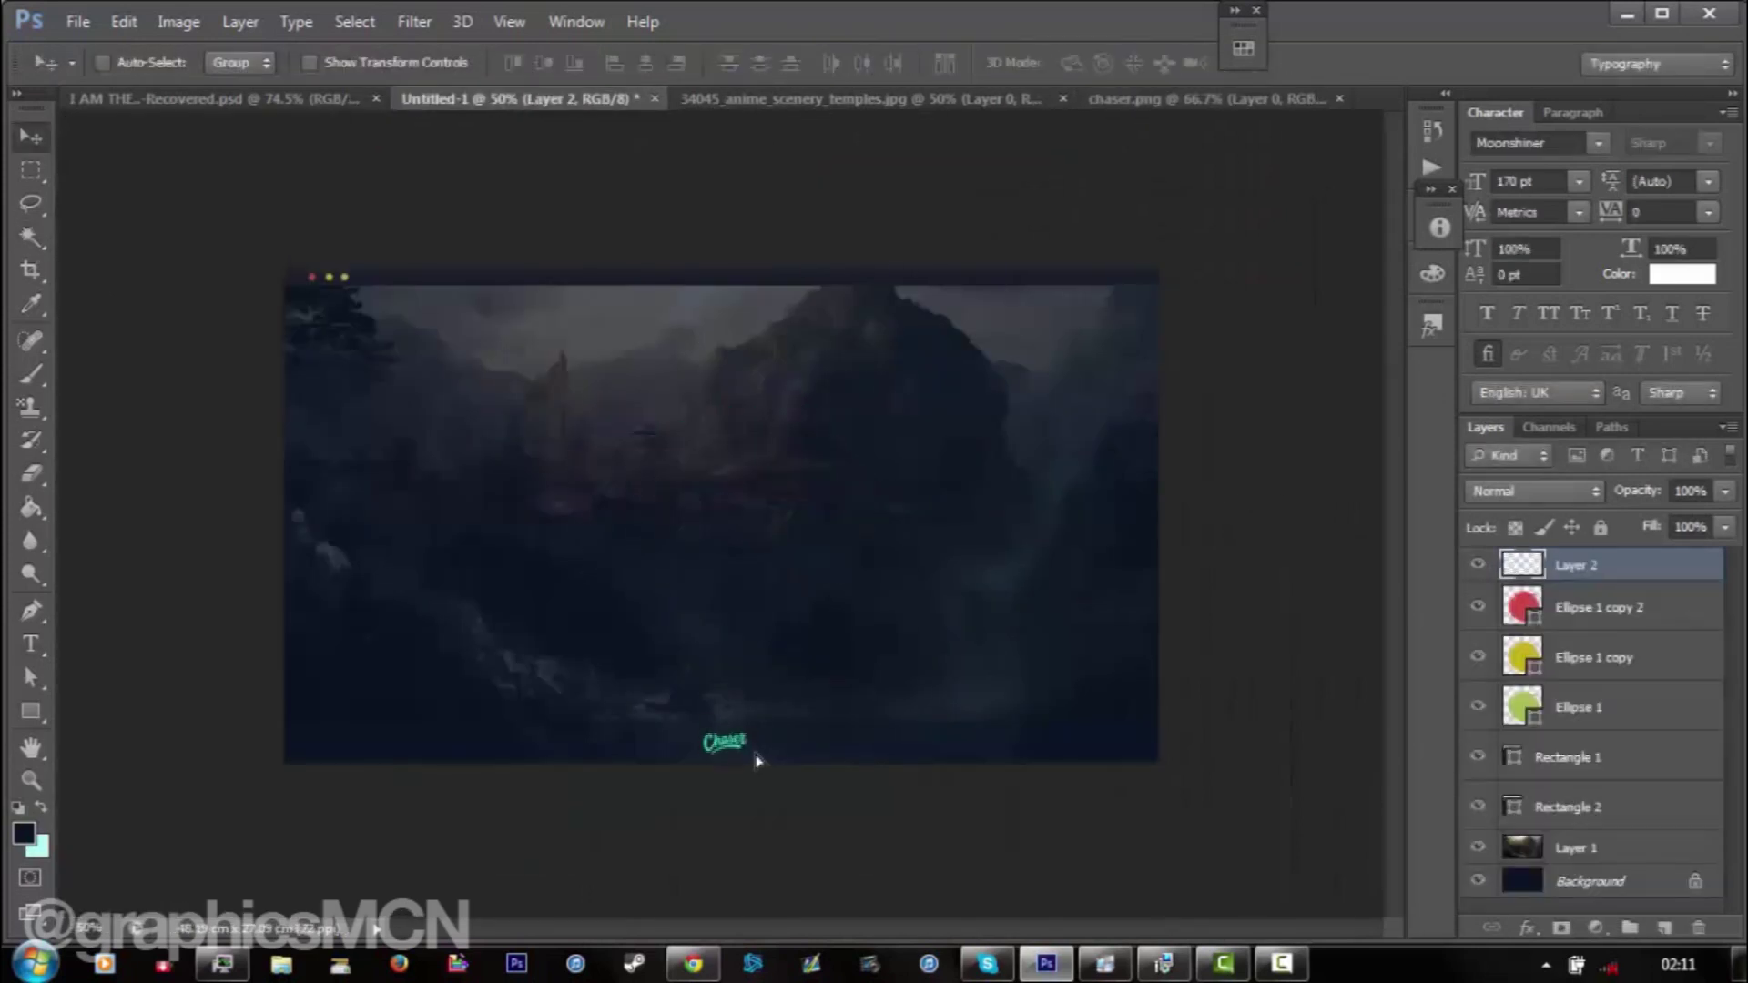
- Add social icons at the bottom right, merge them, and add a Color Overlay
{"action": "left_click", "coordinate": [582, 581]}
{"action": "type", "text": "F"}
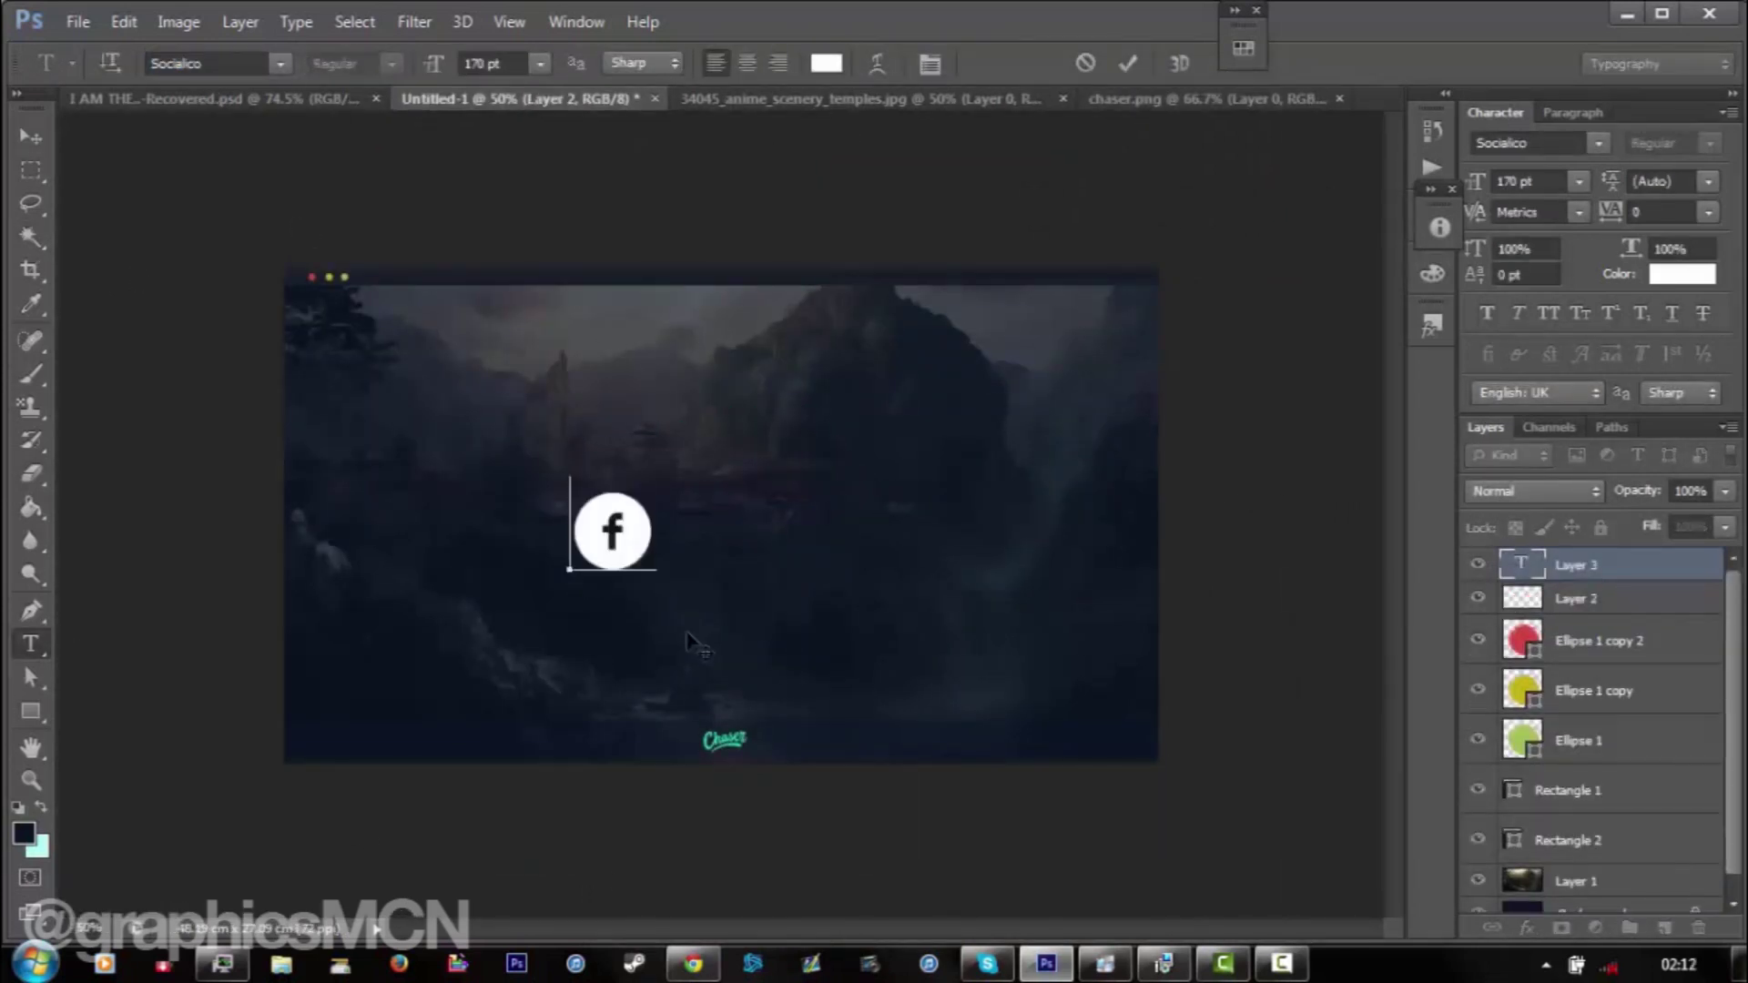
{"action": "left_click_drag", "start_coordinate": [1016, 748], "coordinate": [1056, 742]}
{"action": "type", "text": "vt"}
{"action": "key", "text": "ctrl+Return"}
{"action": "key", "text": "v"}
{"action": "key", "text": "ctrl+e"}
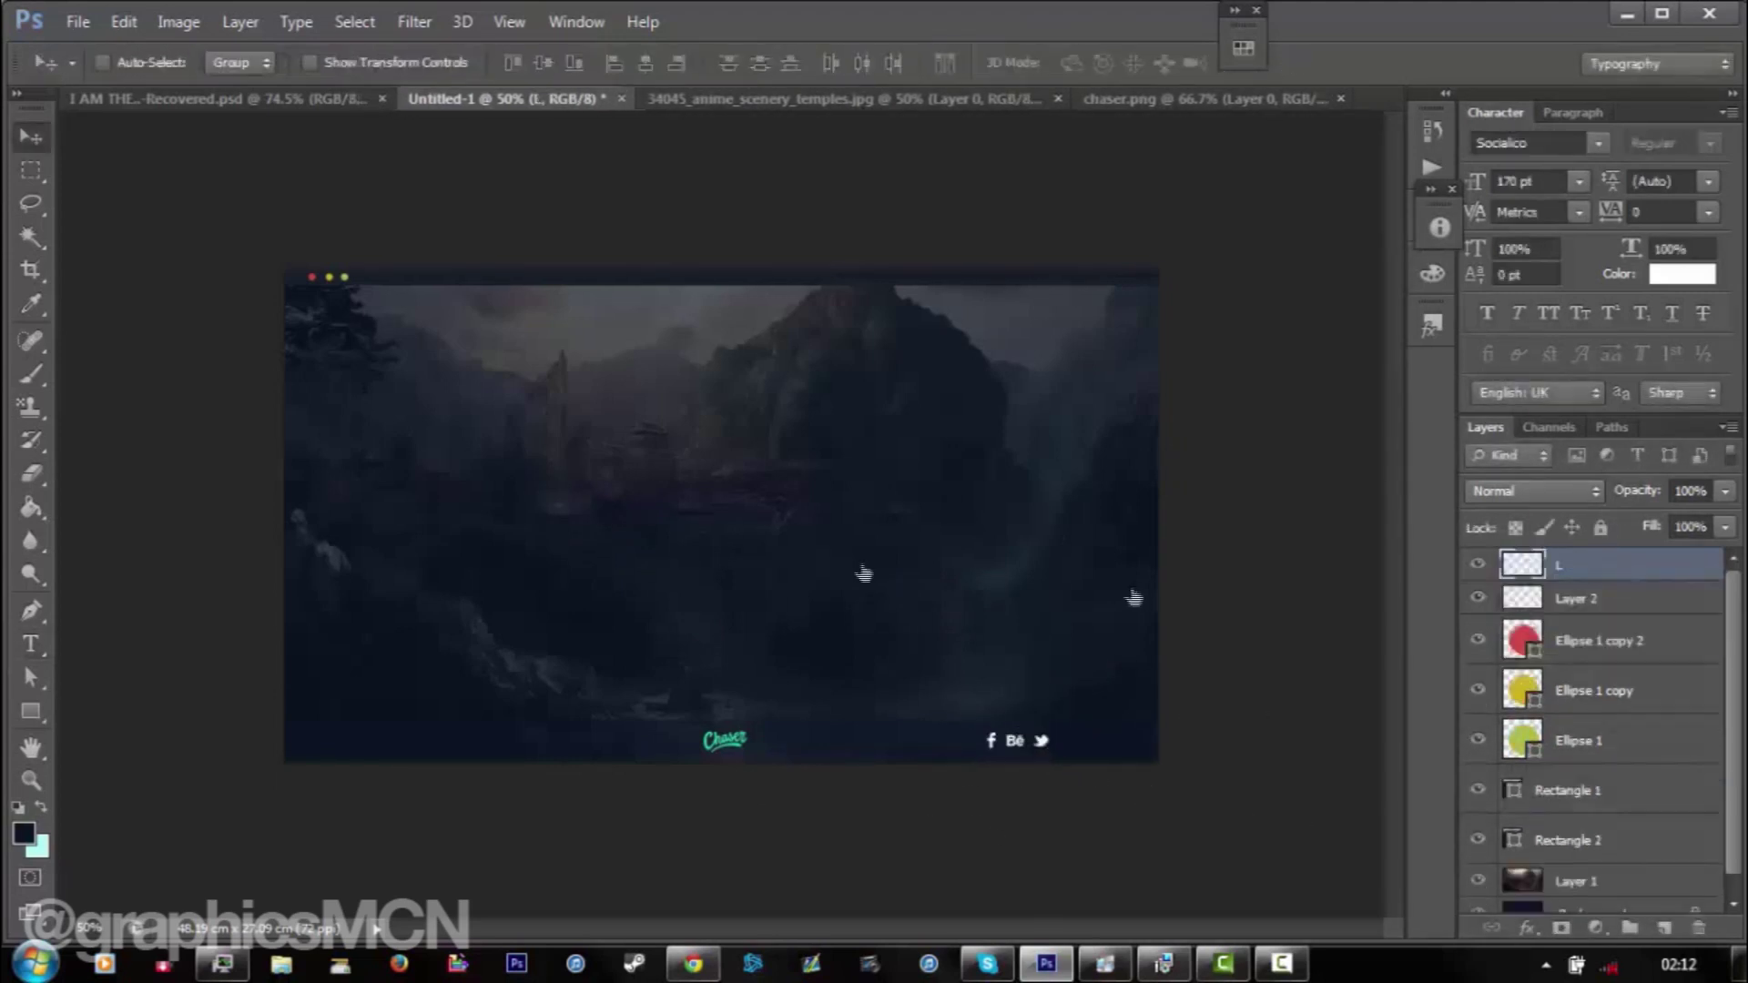
{"action": "double_click", "coordinate": [1639, 565]}
{"action": "left_click", "coordinate": [1047, 643]}
{"action": "left_click", "coordinate": [1612, 425]}
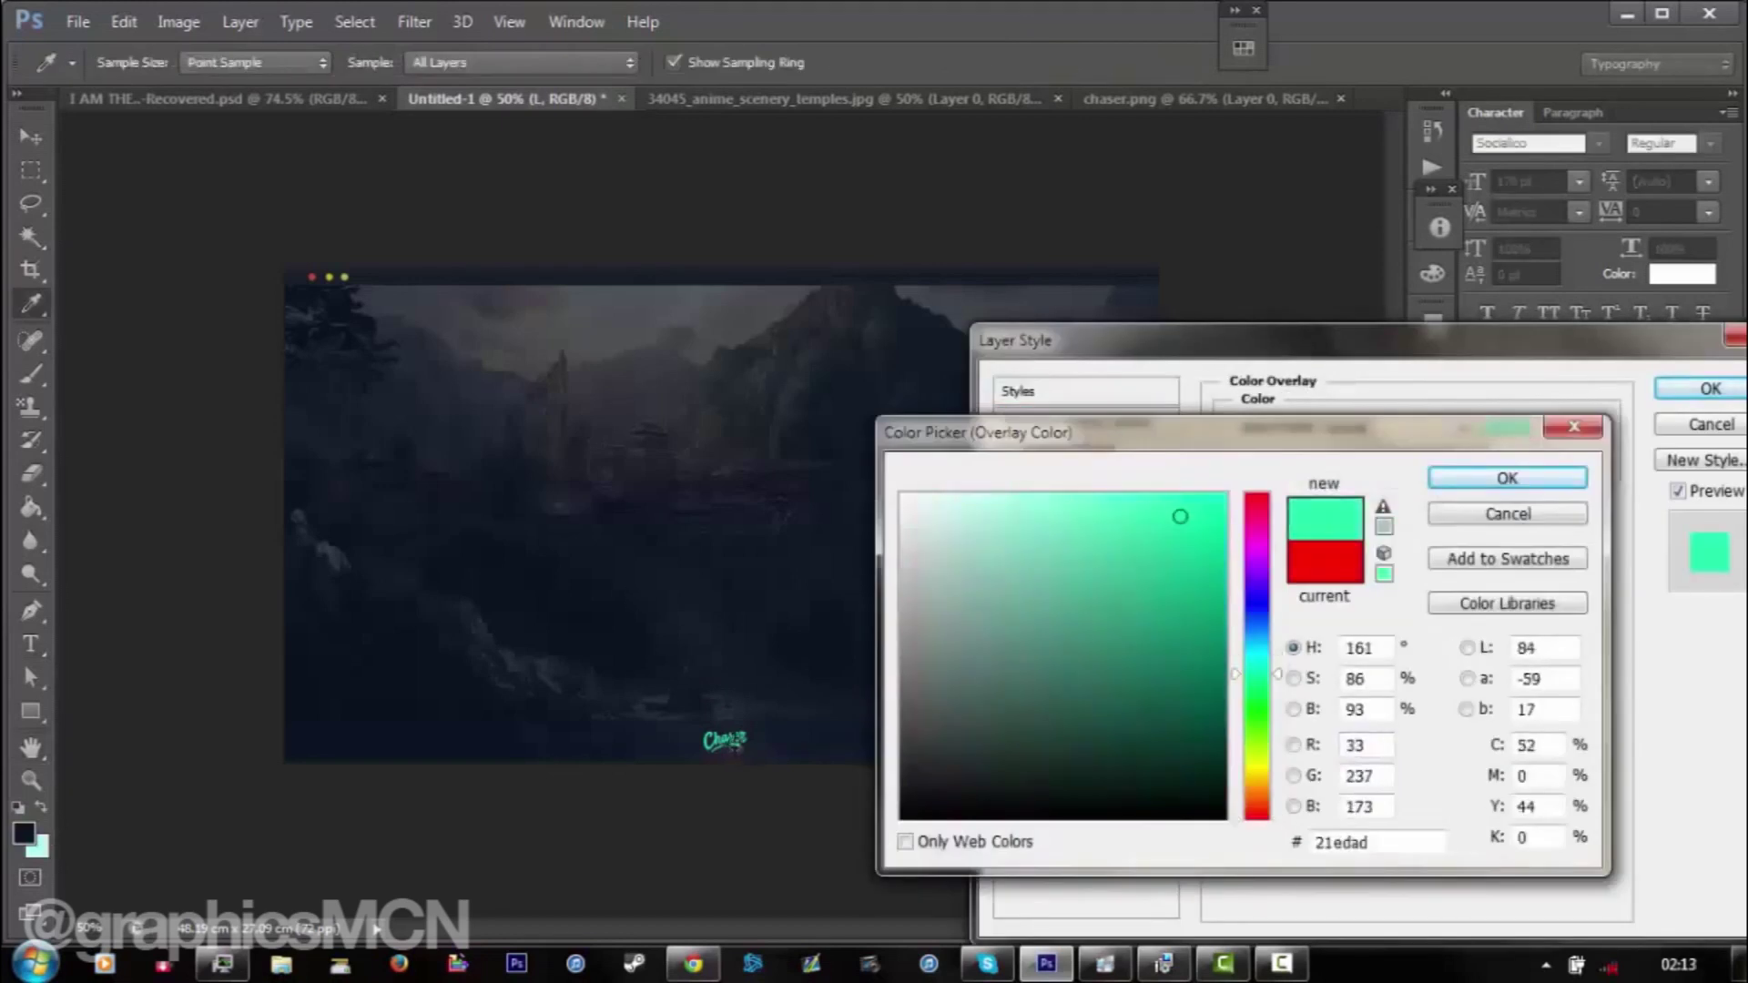
- Confirm the mint-green Color Overlay on the social icons
{"action": "key", "text": "Return"}
{"action": "key", "text": "Return"}
{"action": "key", "text": "ctrl+t"}
{"action": "key", "text": "Return"}
- Draw a teal ellipse and duplicate it down and left
{"action": "right_click", "coordinate": [30, 711]}
{"action": "left_click", "coordinate": [130, 755]}
{"action": "mouse_move", "coordinate": [609, 463]}
{"action": "left_mouse_down"}
{"action": "mouse_move", "coordinate": [660, 538]}
{"action": "mouse_move", "coordinate": [681, 533]}
{"action": "mouse_move", "coordinate": [647, 569]}
{"action": "left_mouse_up"}
{"action": "double_click", "coordinate": [1522, 565]}
{"action": "left_click", "coordinate": [1557, 476]}
{"action": "key", "text": "v"}
{"action": "key", "text": "ctrl+t"}
{"action": "key", "text": "Return"}
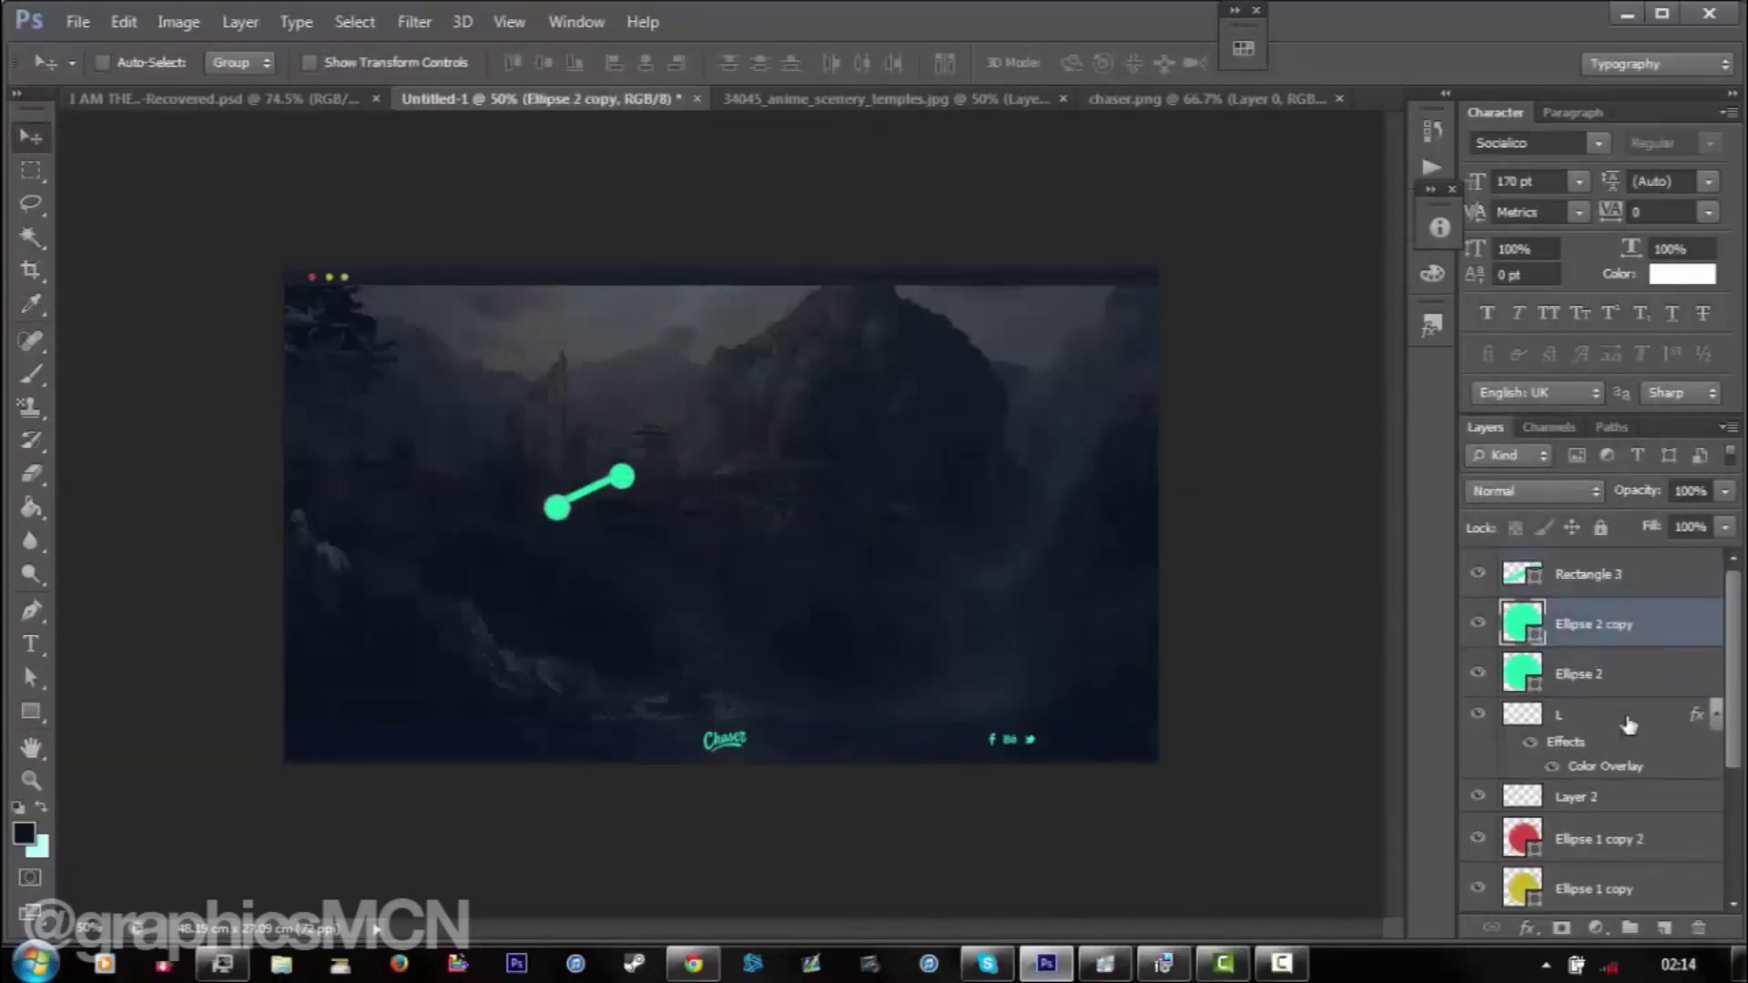
- Duplicate and flip the teal bars, then shrink them into a small share icon
{"action": "left_click", "coordinate": [1602, 574]}
{"action": "key", "text": "ctrl+j"}
{"action": "key", "text": "ctrl+t"}
{"action": "right_click", "coordinate": [607, 492]}
{"action": "left_click", "coordinate": [763, 884]}
{"action": "key", "text": "Return"}
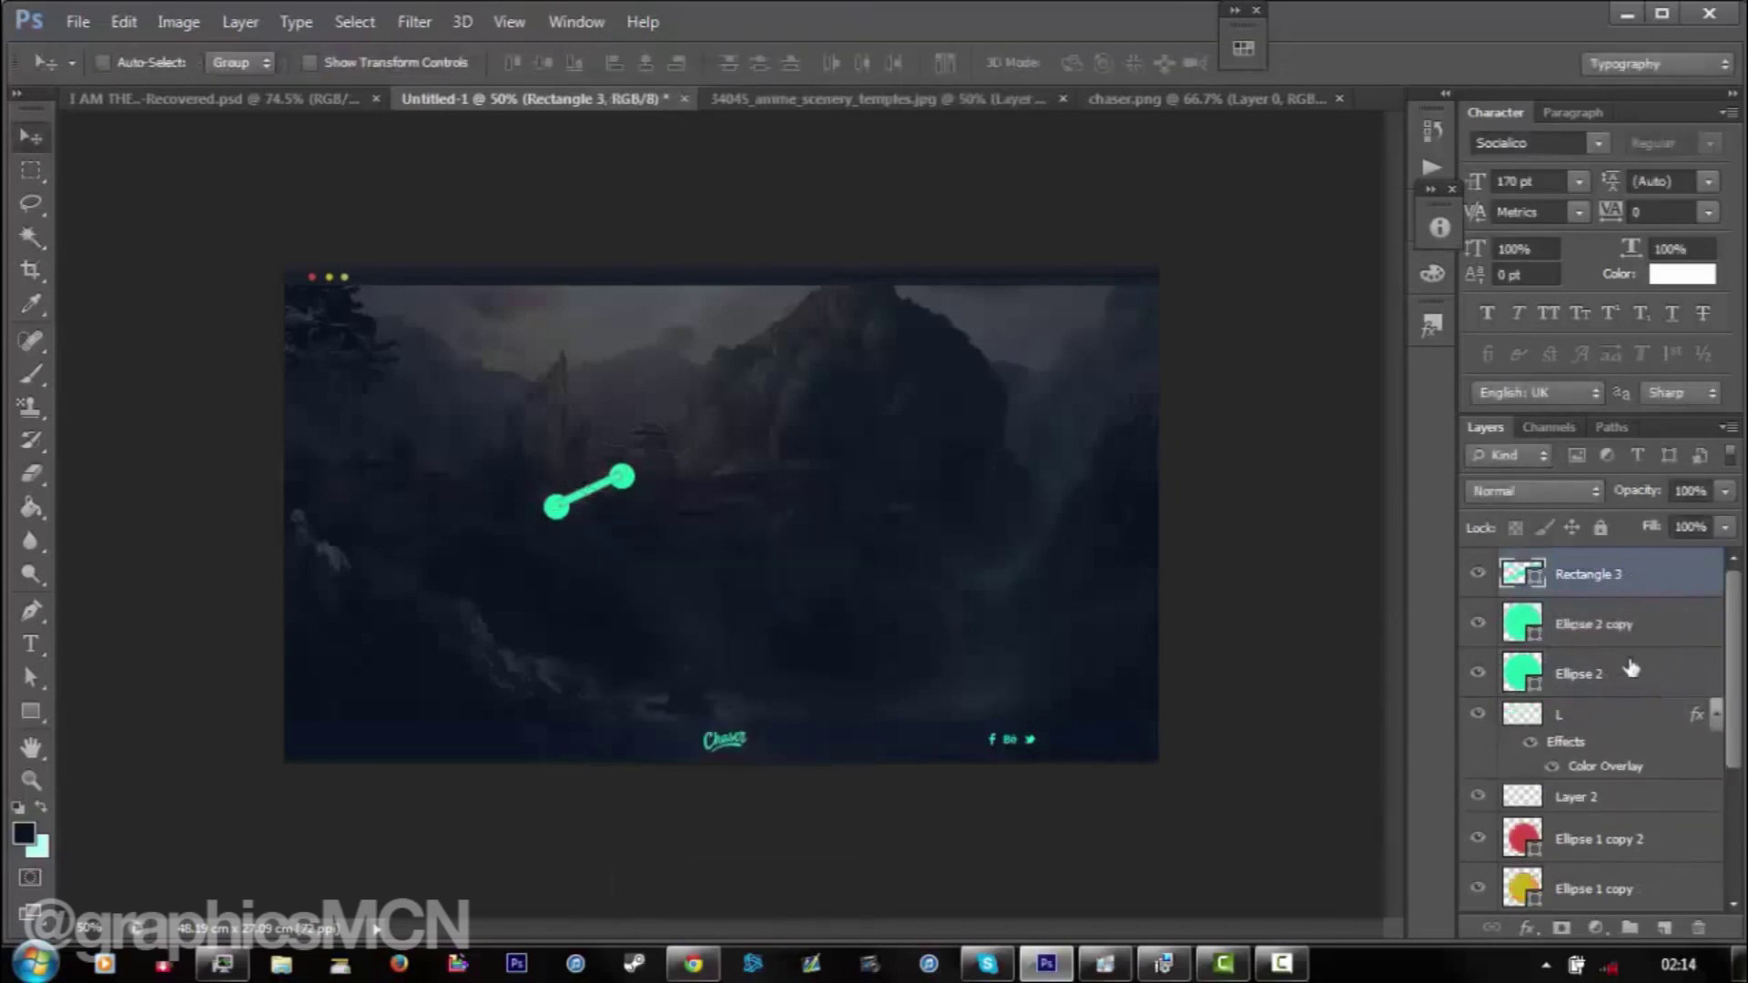
{"action": "key", "text": "ctrl+t"}
{"action": "key", "text": "Return"}
{"action": "key", "text": "ctrl+t"}
{"action": "mouse_move", "coordinate": [643, 558]}
{"action": "left_mouse_down"}
{"action": "mouse_move", "coordinate": [610, 536]}
{"action": "mouse_move", "coordinate": [1075, 761]}
{"action": "left_mouse_up"}
{"action": "key", "text": "Return"}
- Add the word SHARE beside the share icon and colour it teal
{"action": "key", "text": "t"}
{"action": "left_click", "coordinate": [662, 849]}
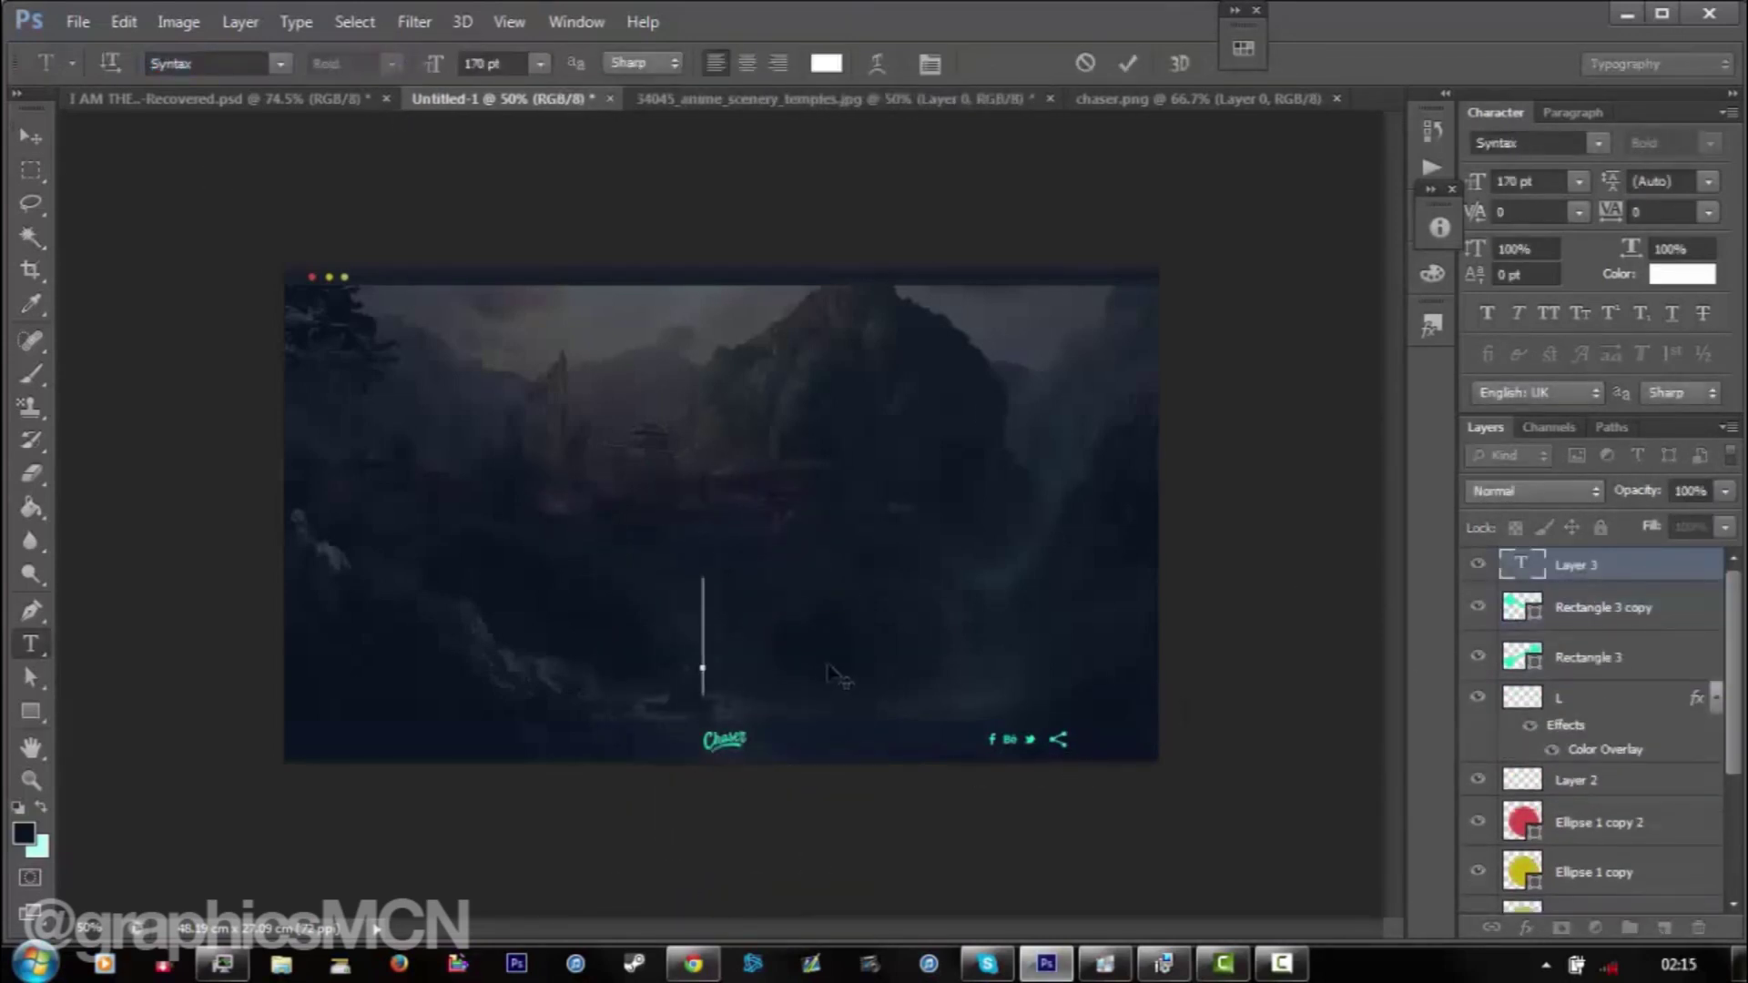
{"action": "key", "text": "ctrl+Return"}
{"action": "key", "text": "ctrl+t"}
{"action": "left_click_drag", "start_coordinate": [865, 628], "coordinate": [1056, 728]}
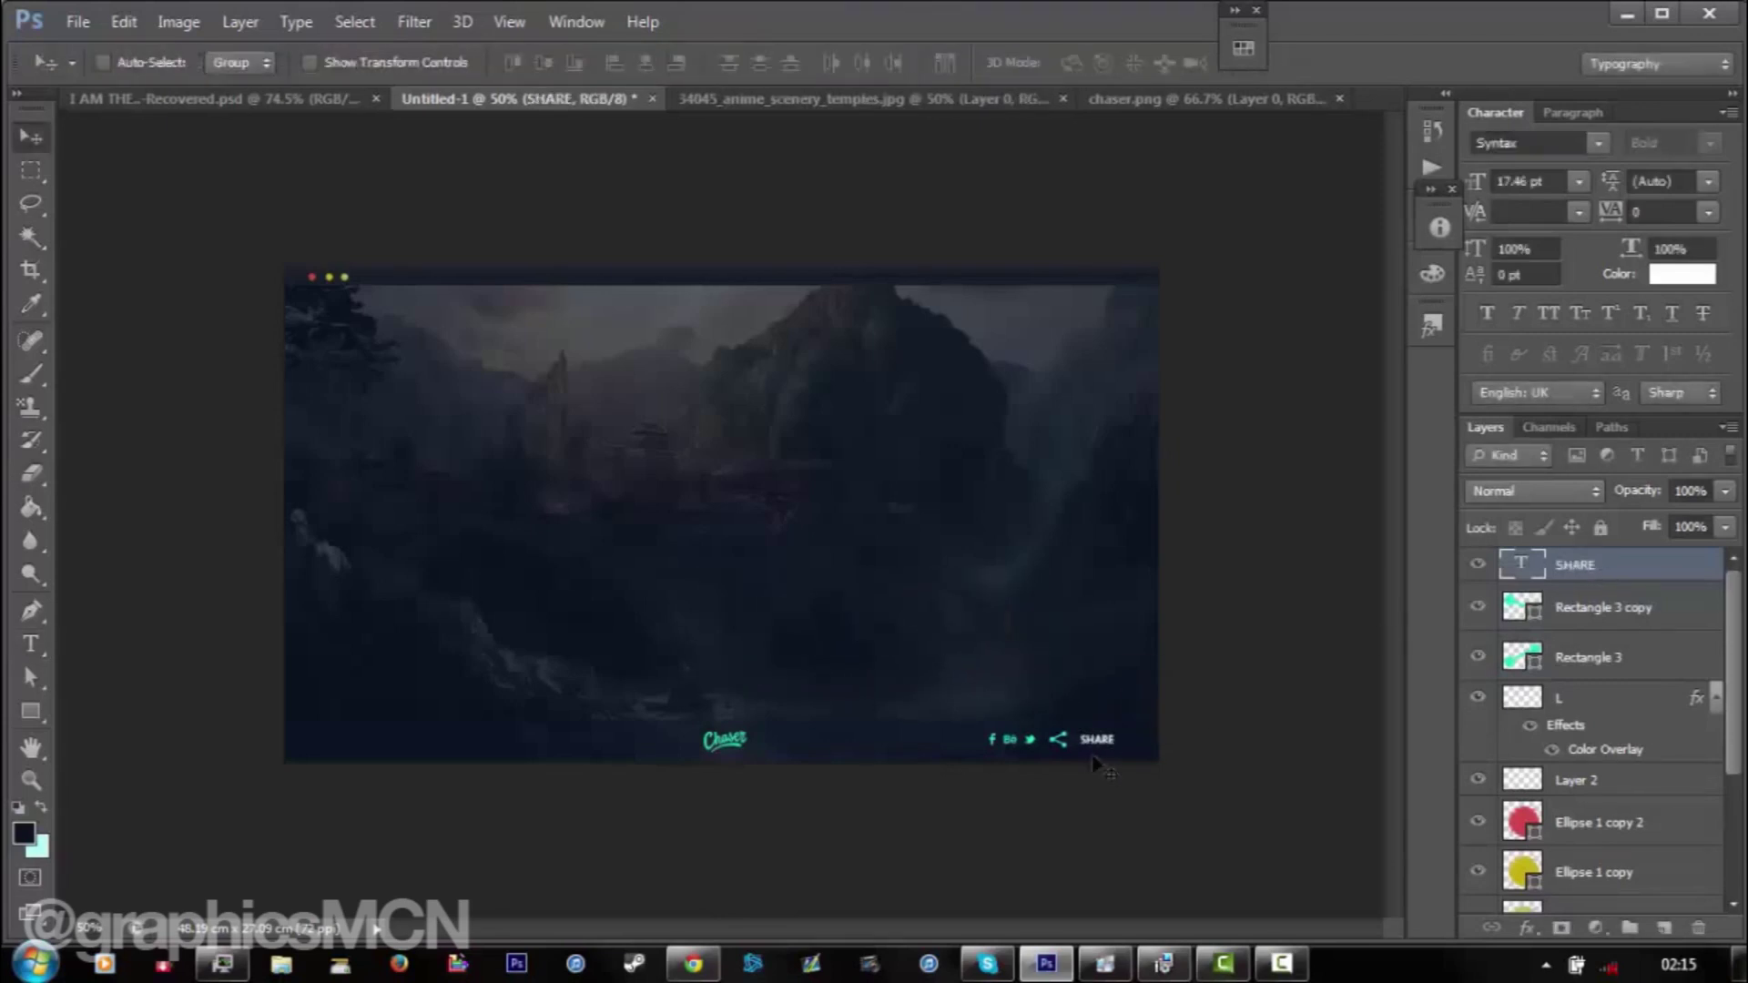
{"action": "key", "text": "t"}
{"action": "double_click", "coordinate": [1097, 740]}
{"action": "left_click", "coordinate": [826, 63]}
{"action": "left_click", "coordinate": [1561, 476]}
- Draw a teal circle and vertical bar, then copy circles down along the bar
{"action": "right_click", "coordinate": [30, 711]}
{"action": "left_click", "coordinate": [141, 755]}
{"action": "mouse_move", "coordinate": [553, 524]}
{"action": "left_mouse_down"}
{"action": "mouse_move", "coordinate": [592, 564]}
{"action": "mouse_move", "coordinate": [573, 801]}
{"action": "left_mouse_up"}
{"action": "double_click", "coordinate": [1521, 572]}
{"action": "left_click", "coordinate": [1541, 476]}
{"action": "right_click", "coordinate": [30, 711]}
{"action": "left_click", "coordinate": [150, 706]}
{"action": "key", "text": "v"}
{"action": "left_click_drag", "start_coordinate": [570, 628], "coordinate": [570, 541]}
{"action": "left_click_drag", "start_coordinate": [597, 484], "coordinate": [603, 602]}
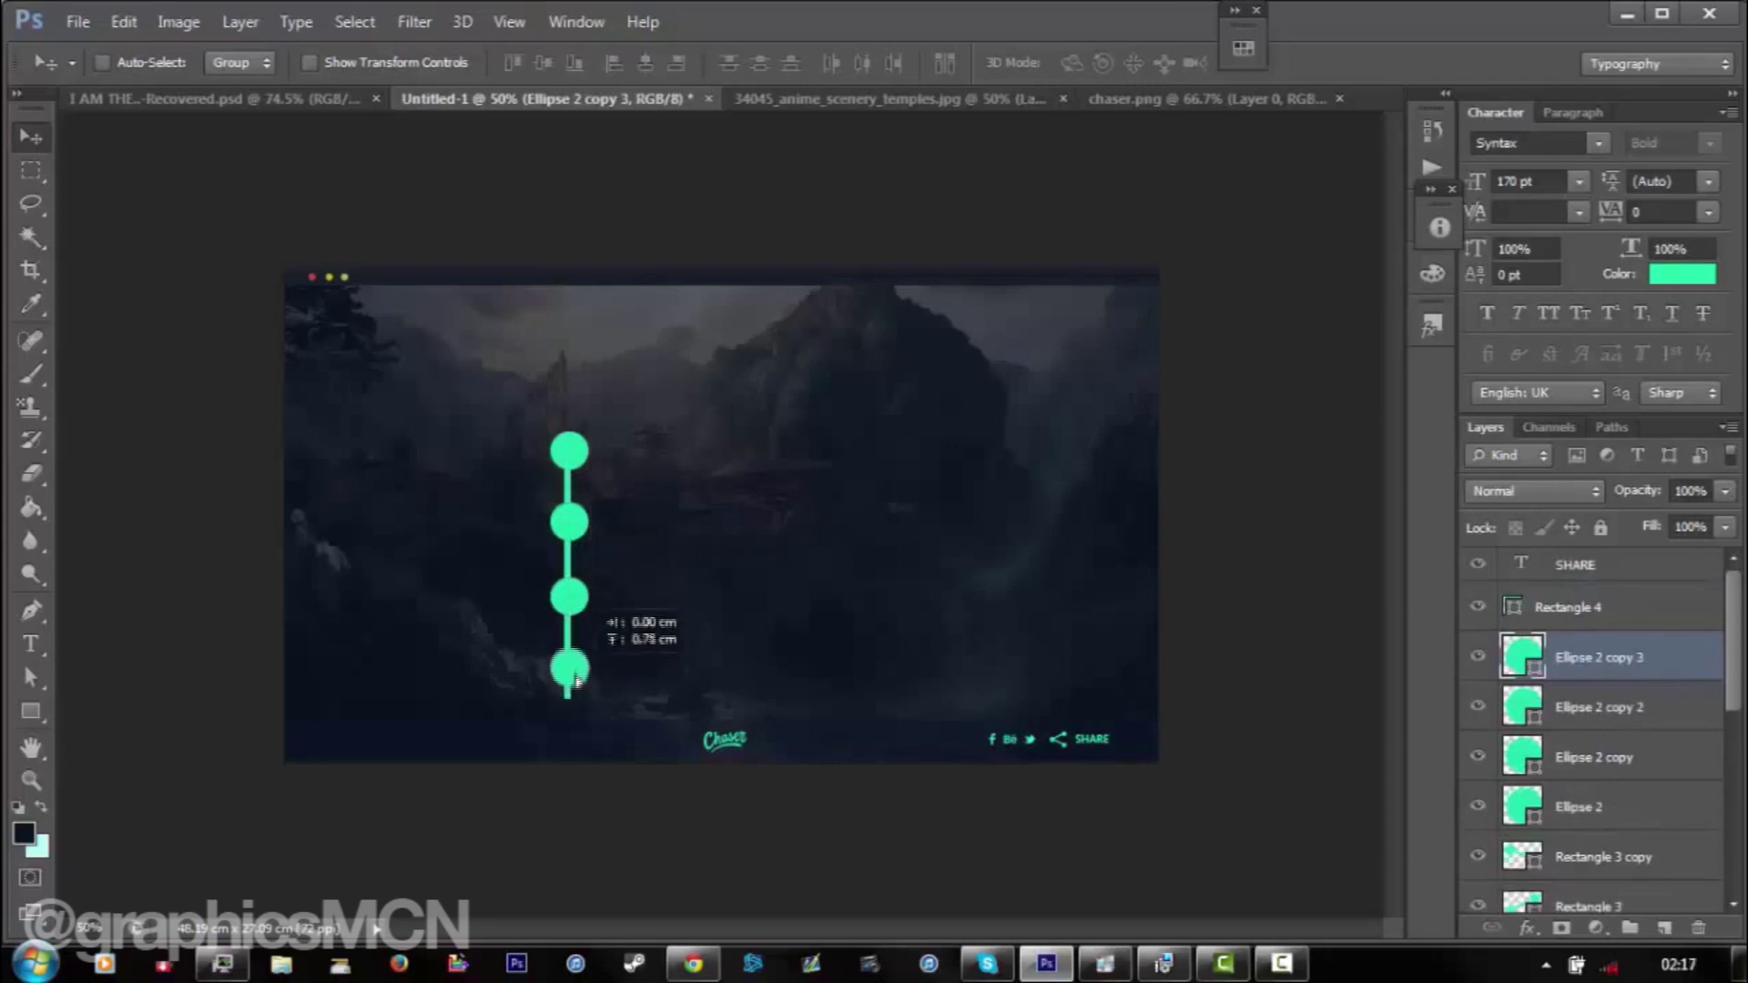
{"action": "left_click_drag", "start_coordinate": [577, 681], "coordinate": [576, 692]}
- Merge the timeline circles and bar into one layer and cut ring holes in the middle circles
{"action": "right_click", "coordinate": [30, 170]}
{"action": "left_click", "coordinate": [118, 196]}
{"action": "left_click", "coordinate": [1643, 807], "text": "shift"}
{"action": "left_click", "coordinate": [1642, 619], "text": "shift"}
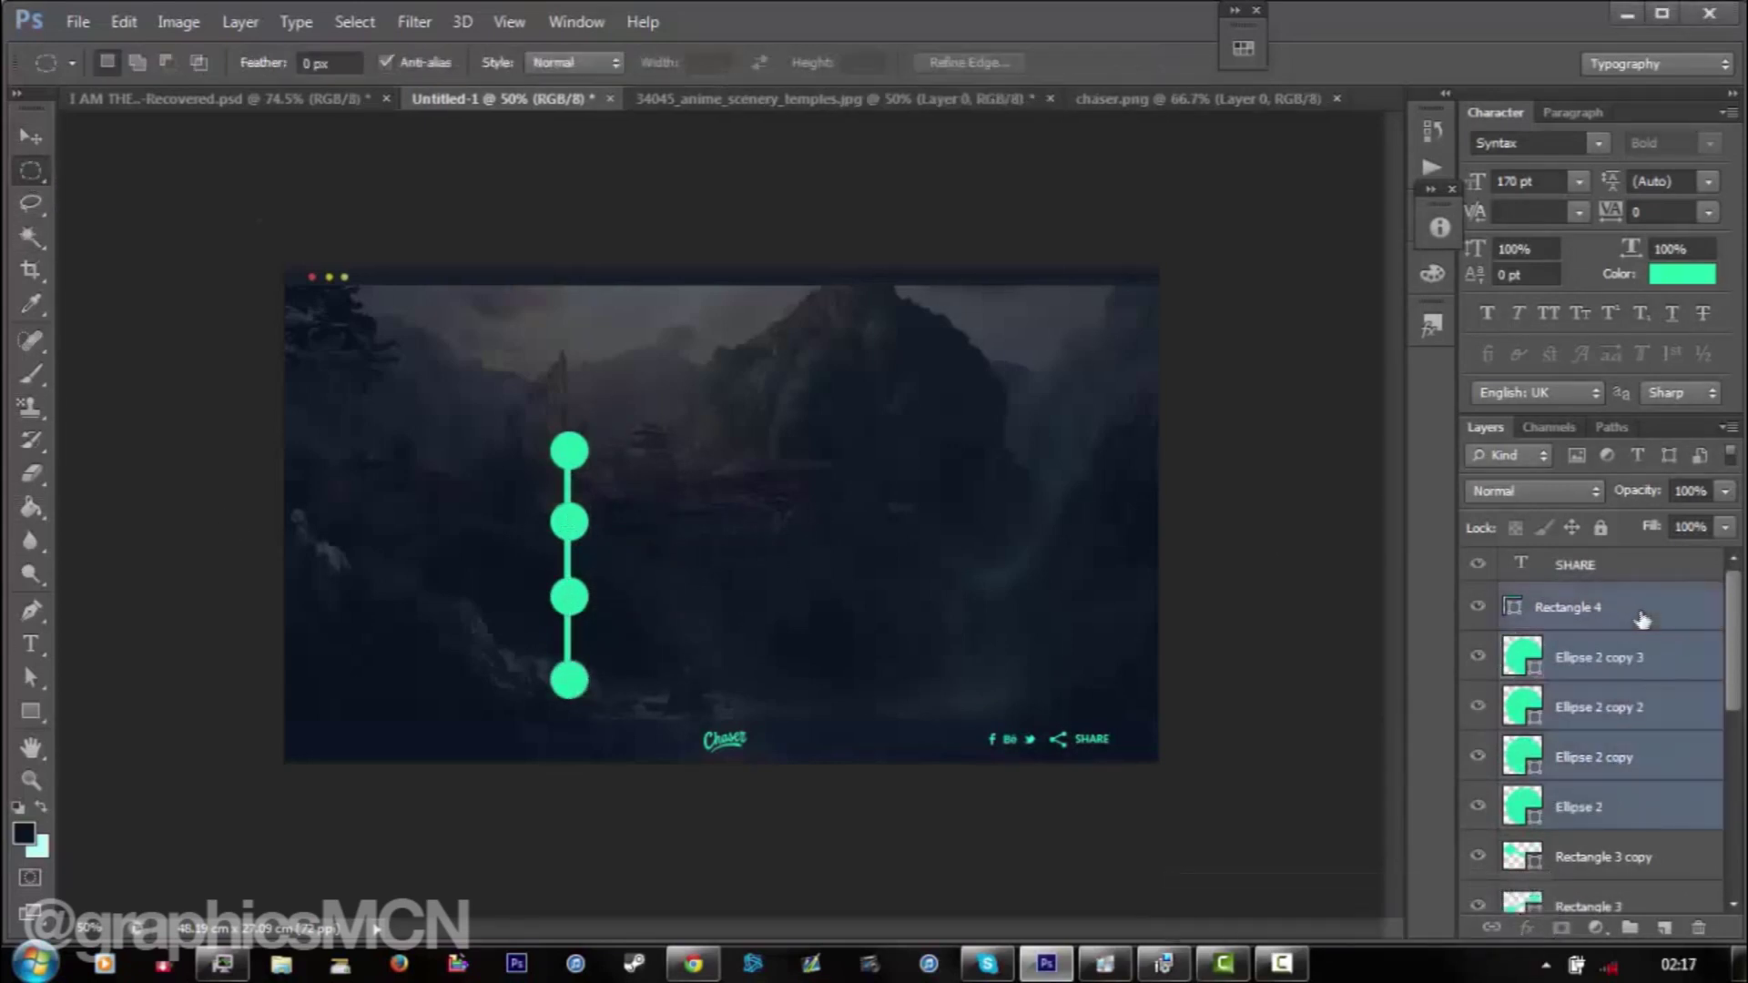
{"action": "right_click", "coordinate": [1642, 619]}
{"action": "left_click", "coordinate": [1639, 729]}
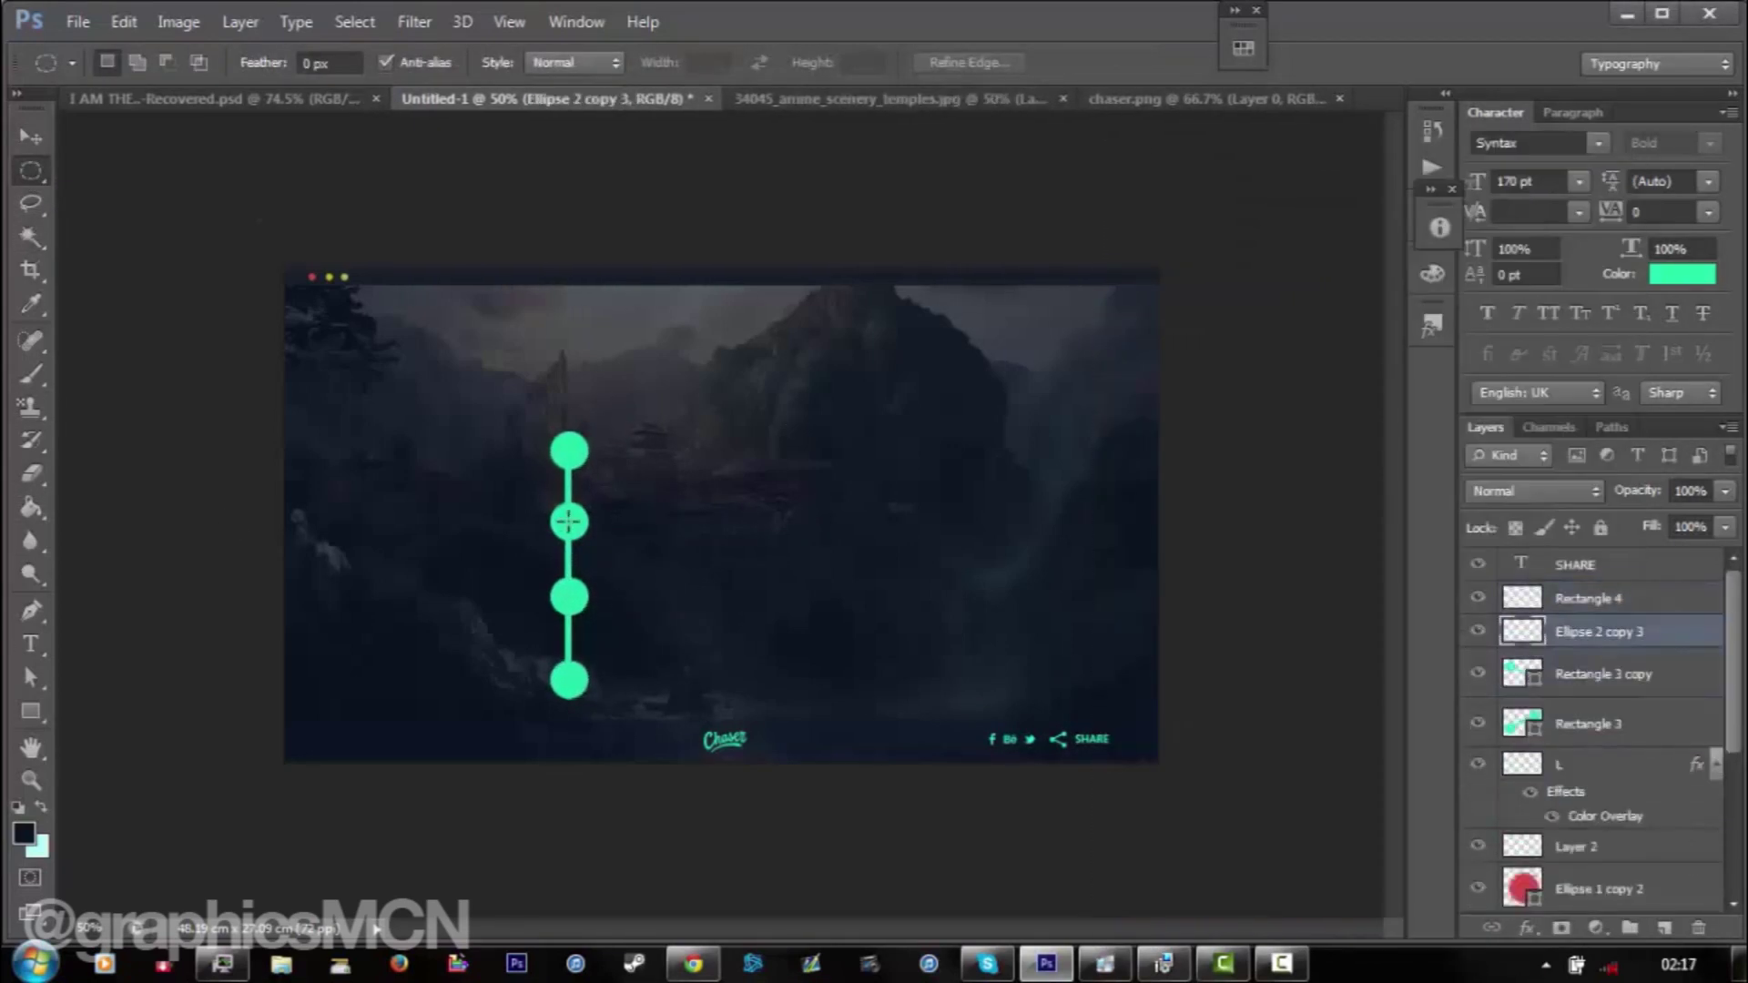
{"action": "key", "text": "Delete"}
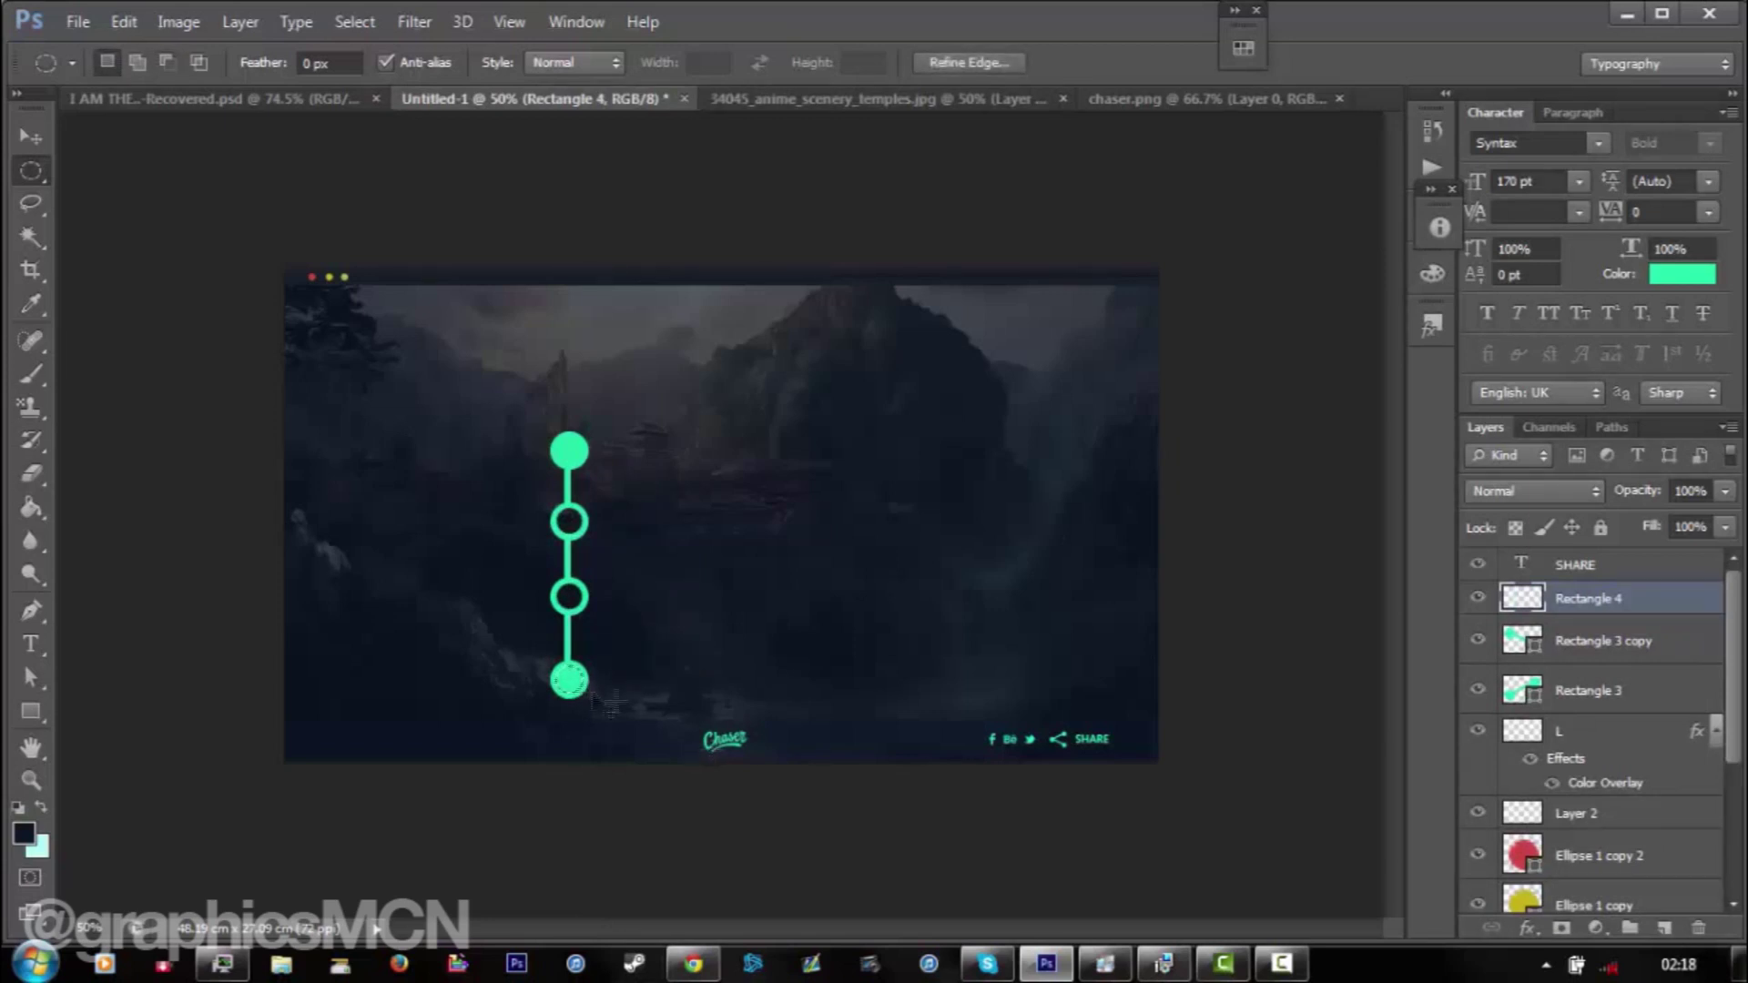
{"action": "key", "text": "ctrl+t"}
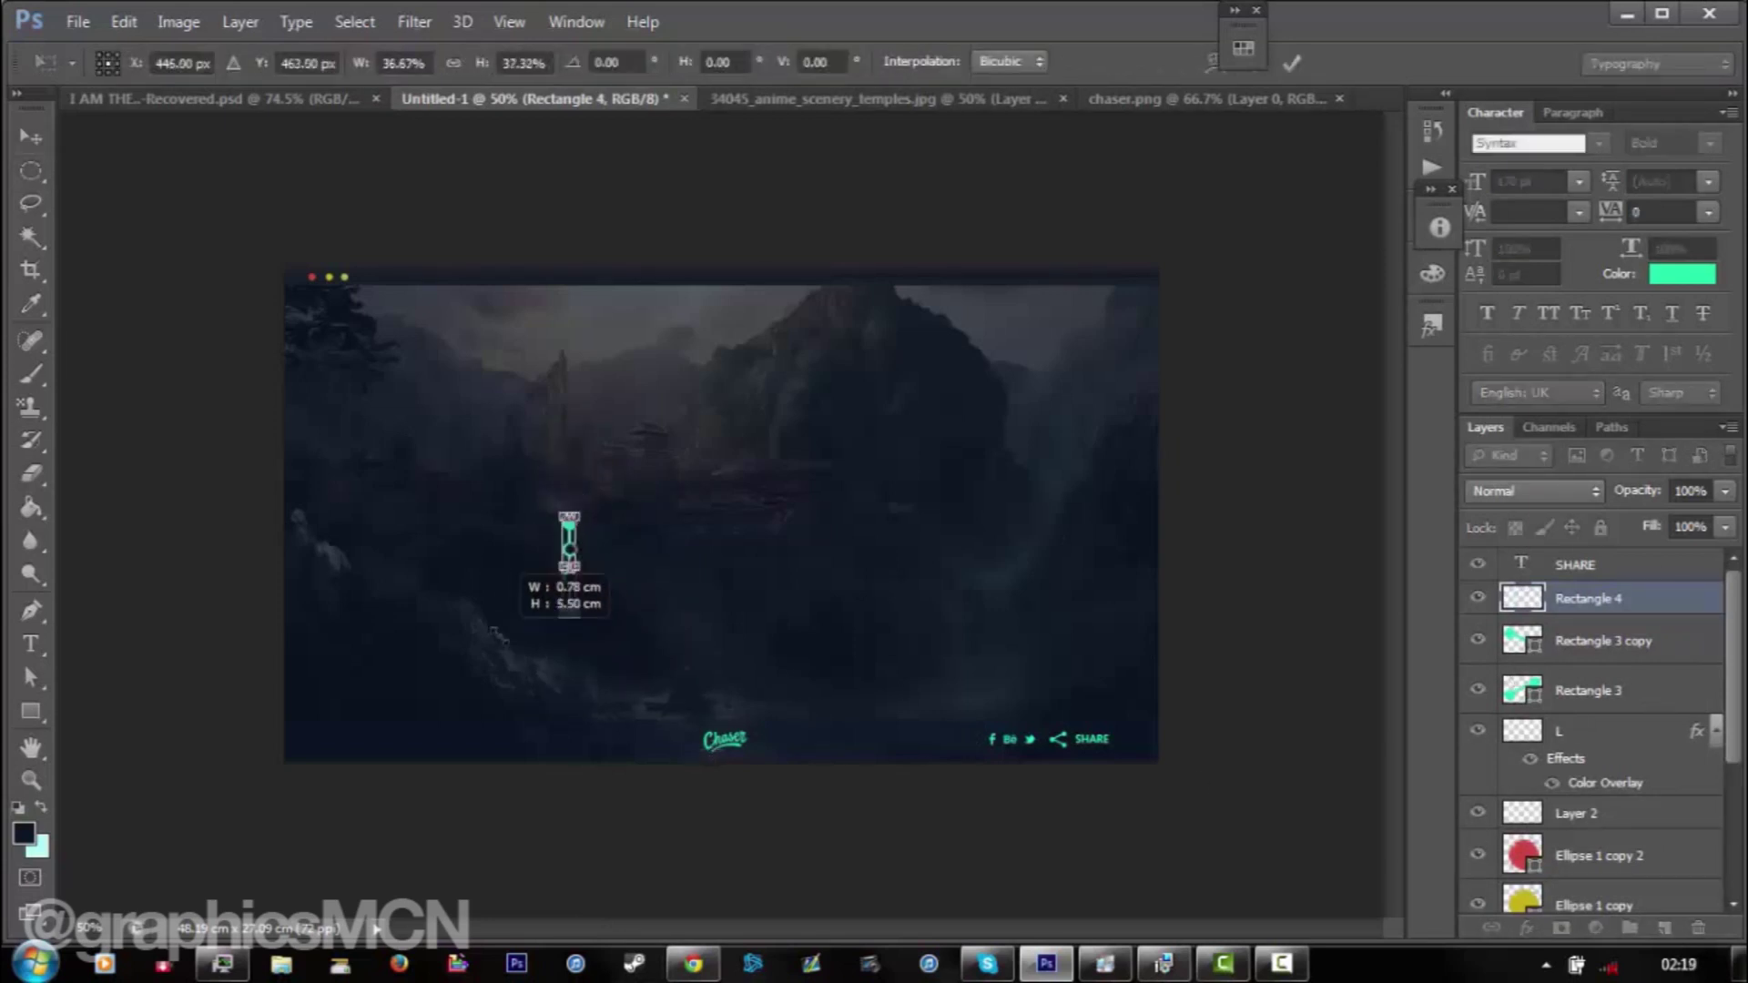
- Shrink the timeline to the lower left and label its top dot HOME at 21 pt
{"action": "left_click_drag", "start_coordinate": [496, 635], "coordinate": [508, 678]}
{"action": "key", "text": "Return"}
{"action": "key", "text": "t"}
{"action": "left_click", "coordinate": [534, 617]}
{"action": "type", "text": "HOME21"}
{"action": "left_click", "coordinate": [31, 136]}
- Duplicate the label as PORTFOLIO, ABOUT US and CONTACT US down the timeline
{"action": "mouse_move", "coordinate": [555, 622]}
{"action": "left_mouse_down"}
{"action": "mouse_move", "coordinate": [347, 627]}
{"action": "mouse_move", "coordinate": [375, 656]}
{"action": "left_mouse_up"}
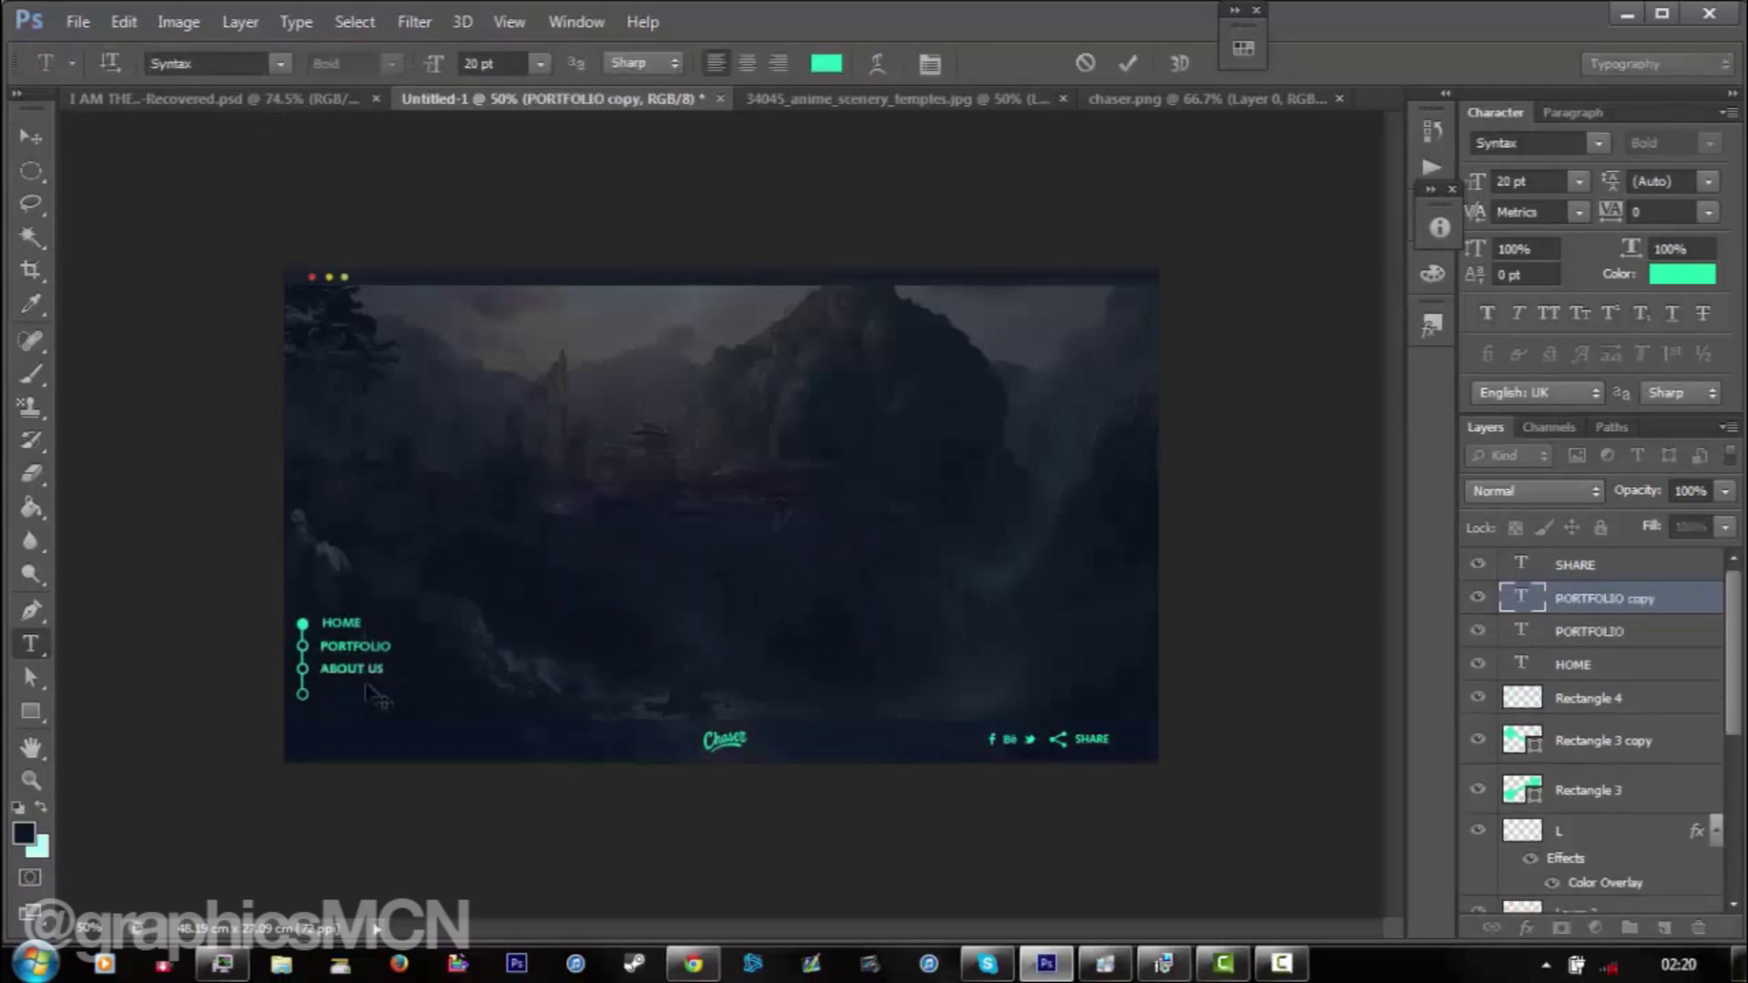
{"action": "key", "text": "ctrl+Return"}
{"action": "key", "text": "v"}
{"action": "left_click_drag", "start_coordinate": [370, 671], "coordinate": [369, 699]}
{"action": "key", "text": "ctrl+Return"}
{"action": "key", "text": "v"}
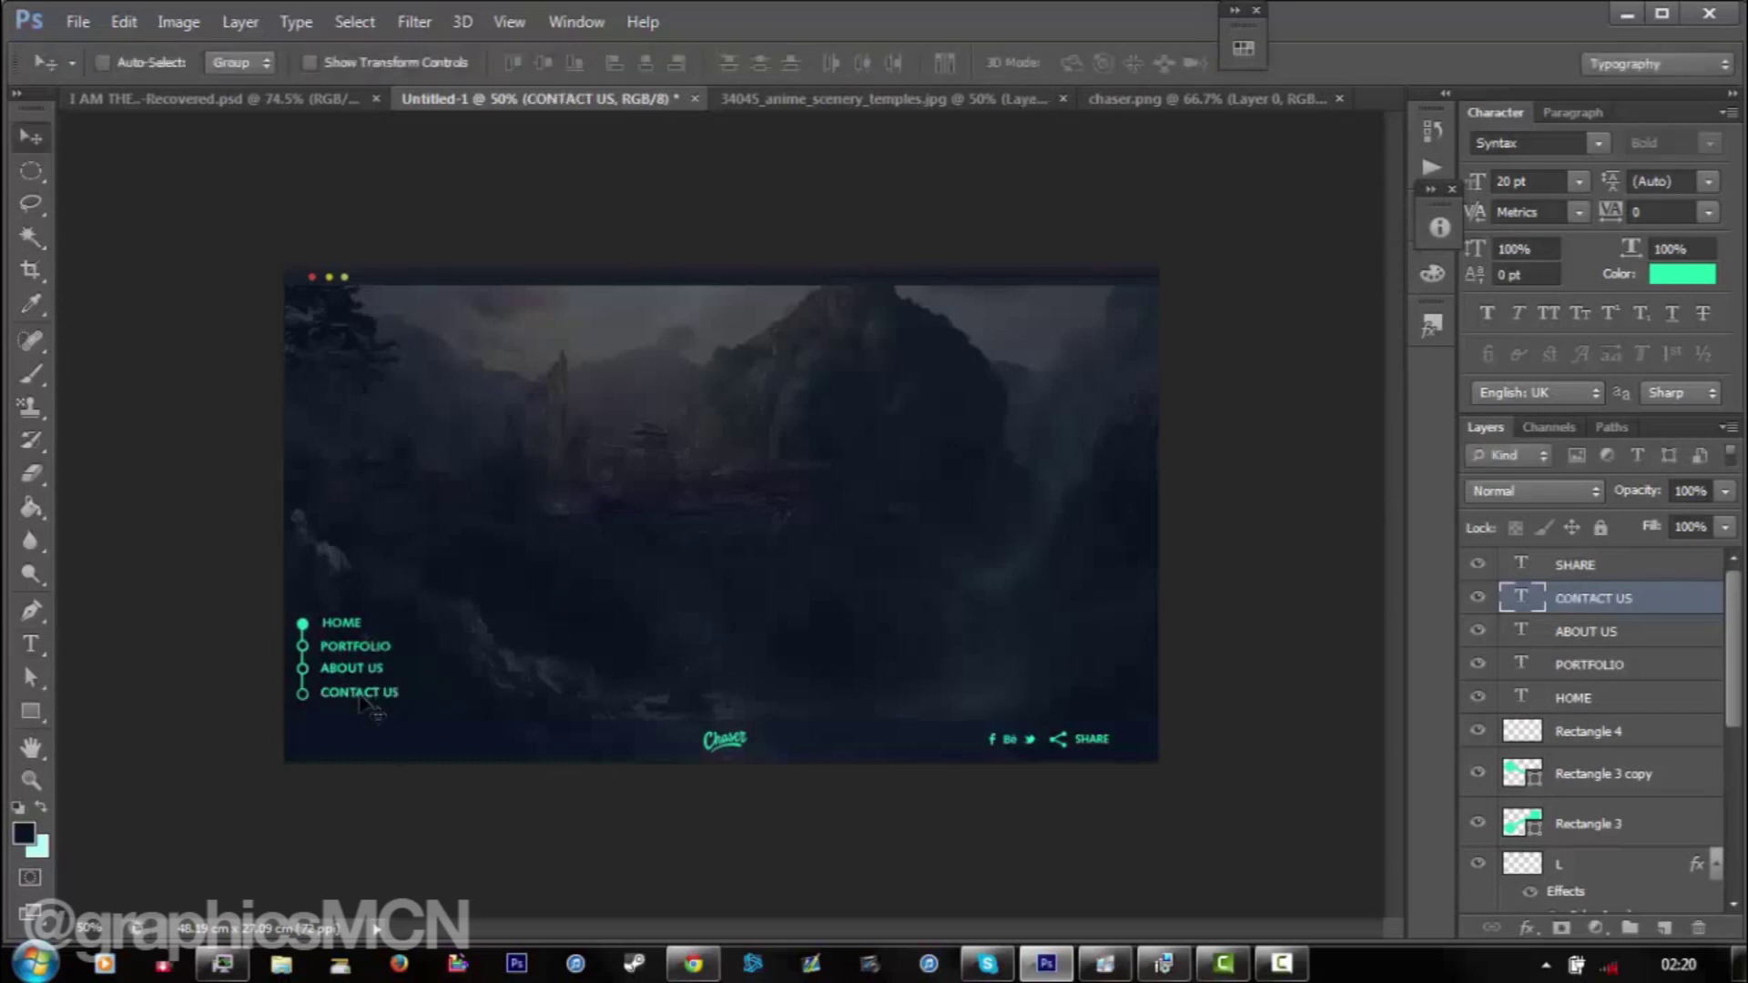
{"action": "left_click", "coordinate": [1674, 728], "text": "shift"}
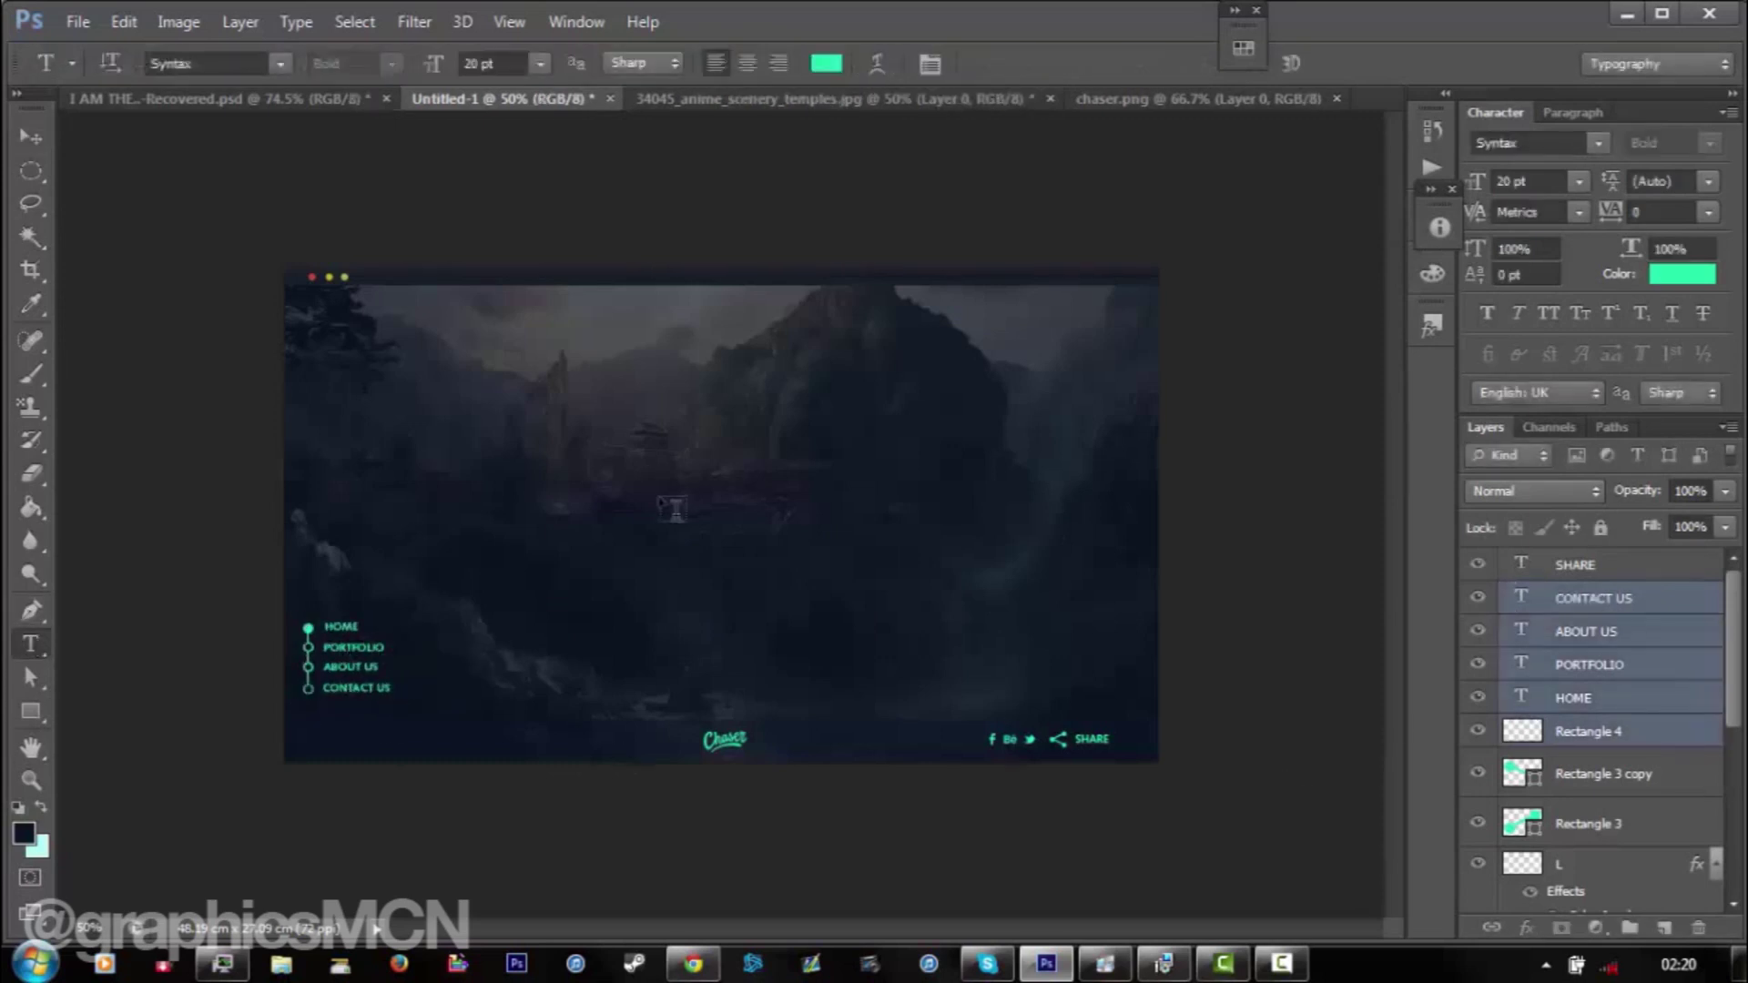
- Start a white title text at the page centre with a different font
{"action": "left_click", "coordinate": [659, 496]}
{"action": "left_click", "coordinate": [826, 63]}
{"action": "left_click", "coordinate": [1533, 476]}
{"action": "left_click", "coordinate": [258, 60]}
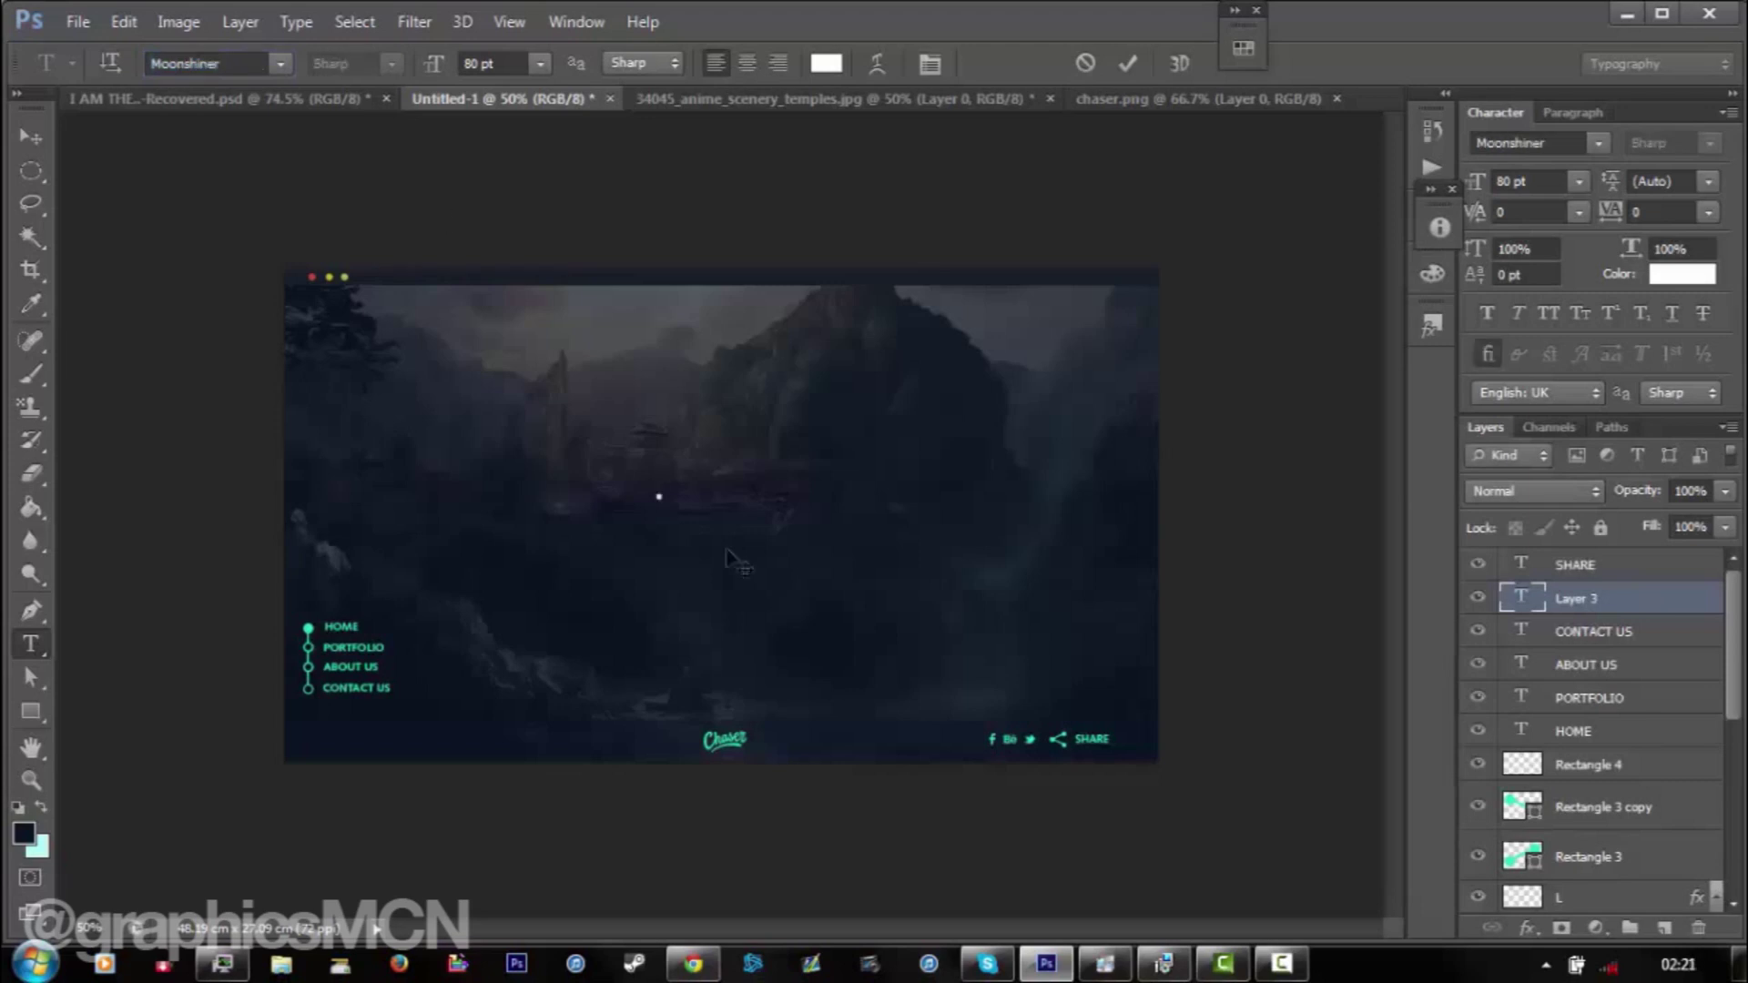
- Type CHASER and give it a gentle Arc warp
{"action": "type", "text": "CHASER"}
{"action": "key", "text": "ctrl+Return"}
{"action": "double_click", "coordinate": [1522, 597]}
{"action": "left_click", "coordinate": [877, 63]}
{"action": "left_click", "coordinate": [1158, 316]}
{"action": "left_click", "coordinate": [1019, 390]}
{"action": "left_click_drag", "start_coordinate": [1095, 443], "coordinate": [1070, 443]}
{"action": "key", "text": "Return"}
- Duplicate it below as DESIGNS with a downward arc and shrink the title
{"action": "left_click_drag", "start_coordinate": [737, 464], "coordinate": [737, 527]}
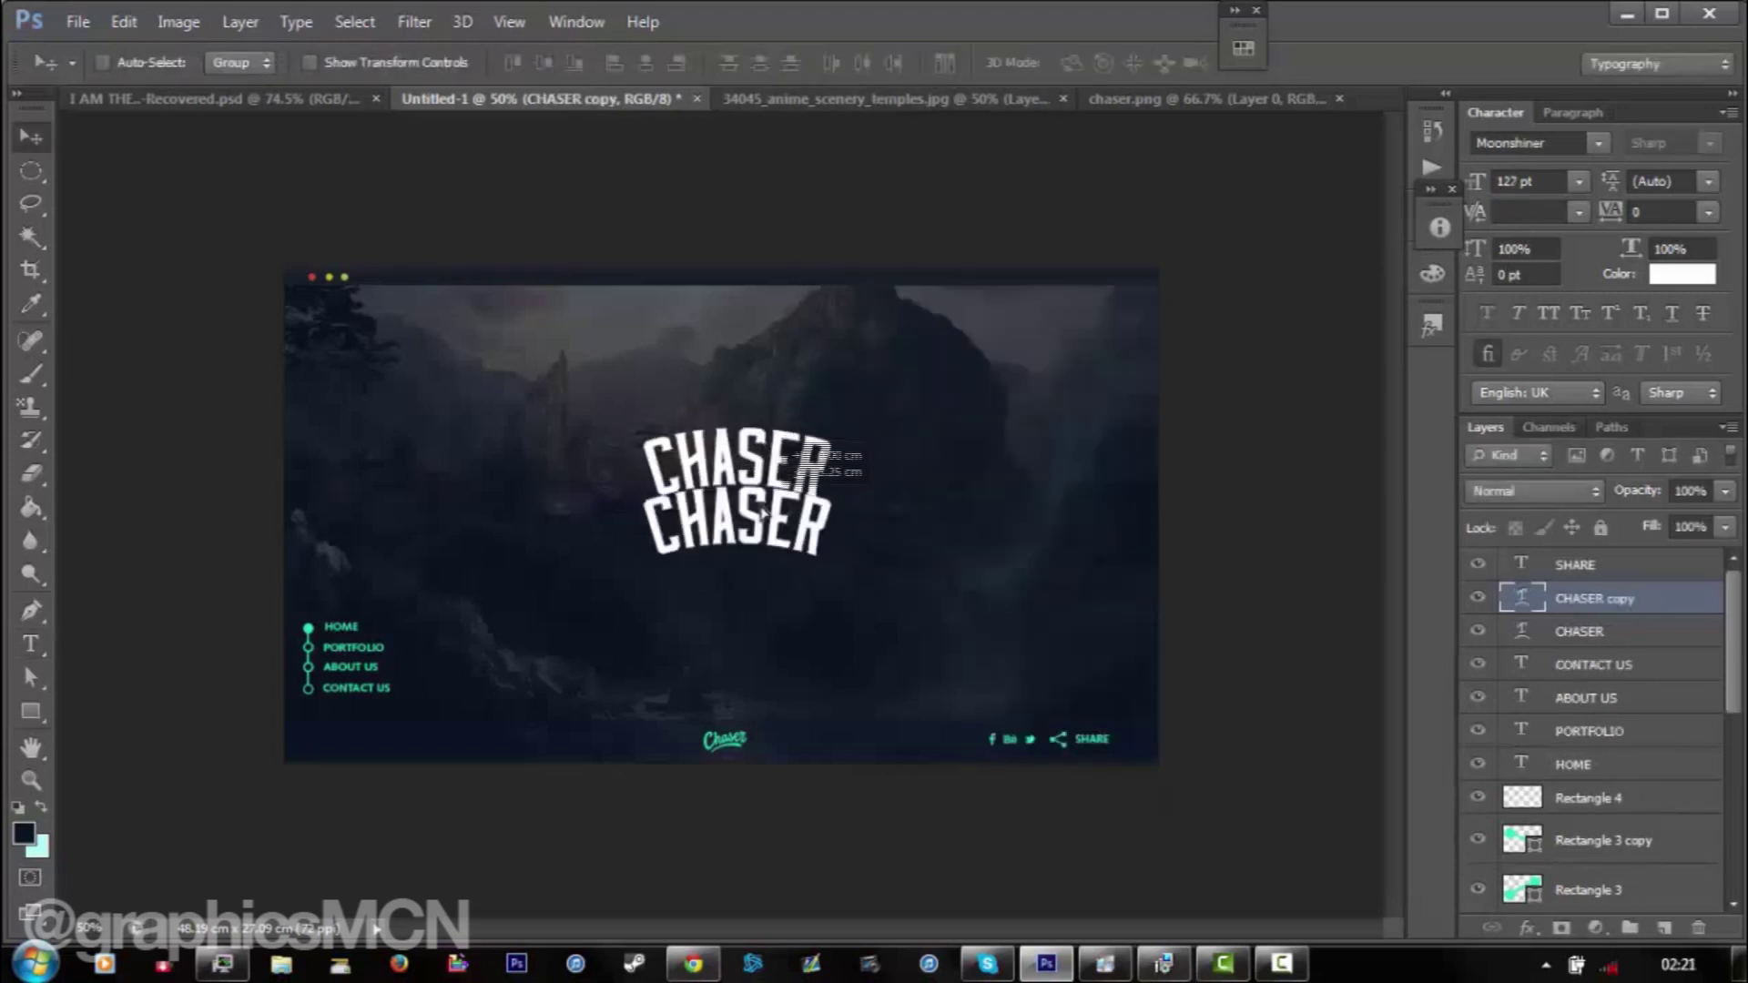
{"action": "left_click", "coordinate": [877, 63]}
{"action": "key", "text": "Return"}
{"action": "type", "text": "DESIGNS"}
{"action": "key", "text": "ctrl+Return"}
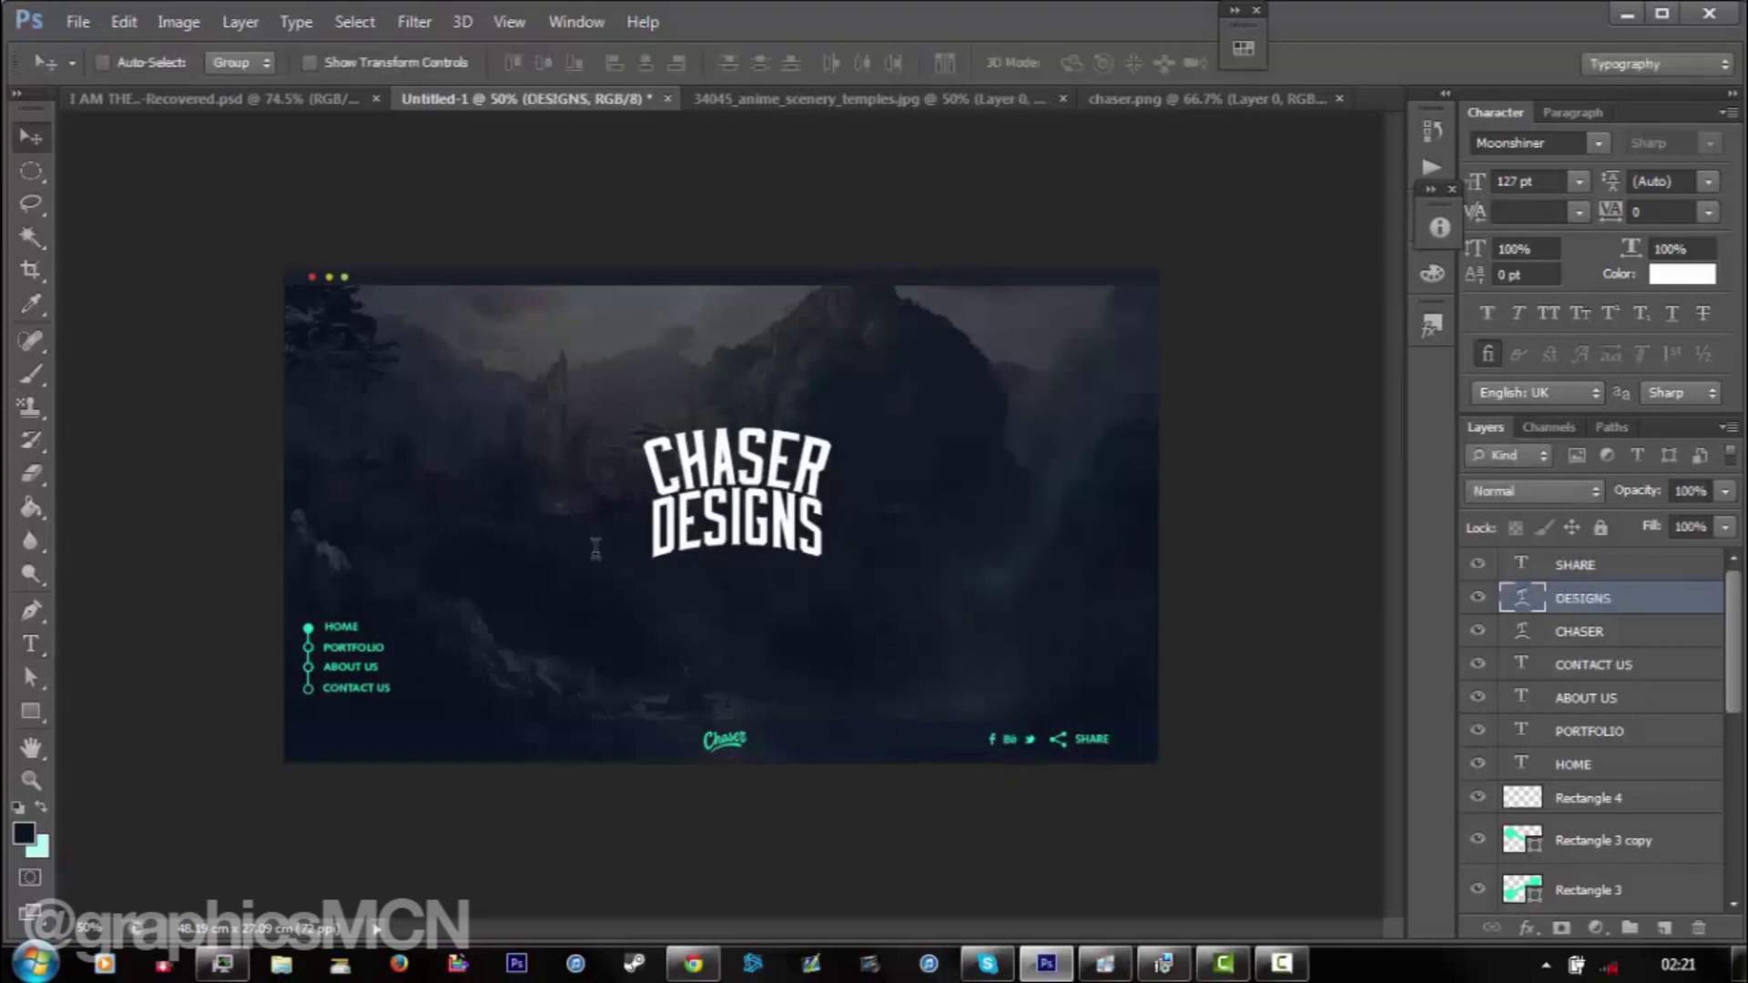
{"action": "key", "text": "ctrl+t"}
{"action": "left_click_drag", "start_coordinate": [829, 555], "coordinate": [781, 546]}
{"action": "key", "text": "Return"}
- Add EST-2000 between two lines under DESIGNS, then start a new 1366×768 document
{"action": "key", "text": "t"}
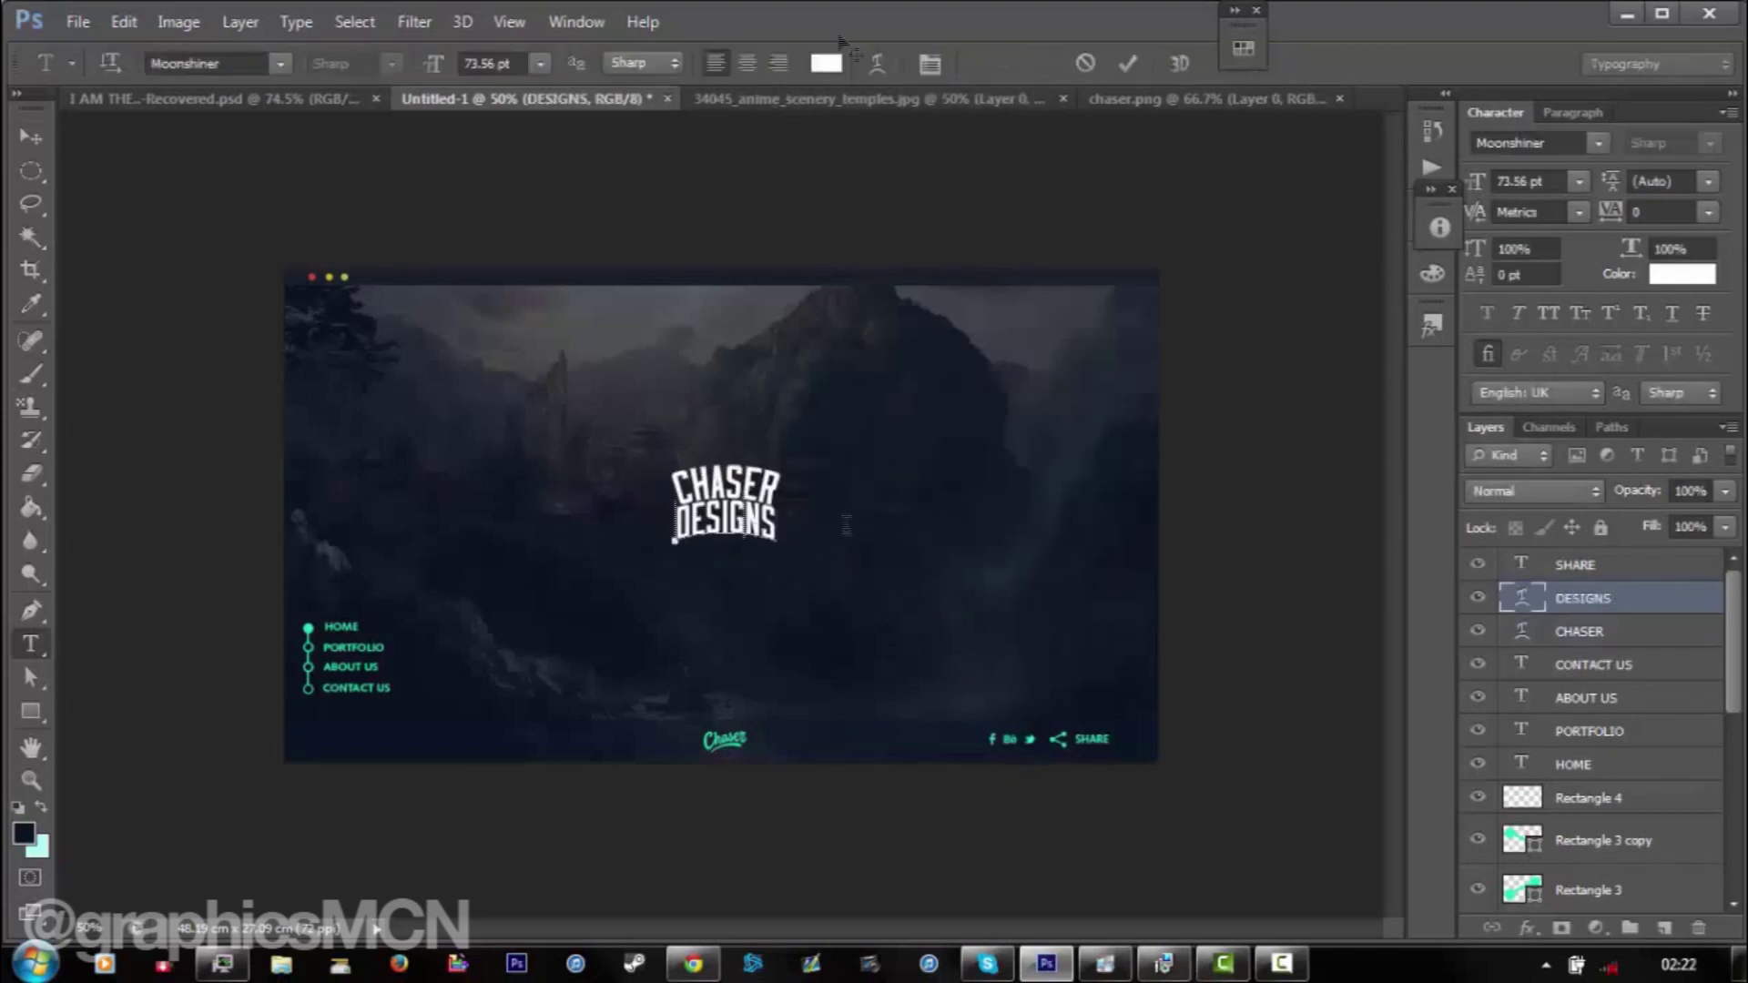
{"action": "left_click", "coordinate": [693, 636]}
{"action": "type", "text": "0"}
{"action": "key", "text": "ctrl+Return"}
{"action": "key", "text": "ctrl+t"}
{"action": "mouse_move", "coordinate": [845, 638]}
{"action": "left_mouse_down"}
{"action": "mouse_move", "coordinate": [706, 545]}
{"action": "mouse_move", "coordinate": [775, 545]}
{"action": "left_mouse_up"}
{"action": "key", "text": "Return"}
{"action": "key", "text": "v"}
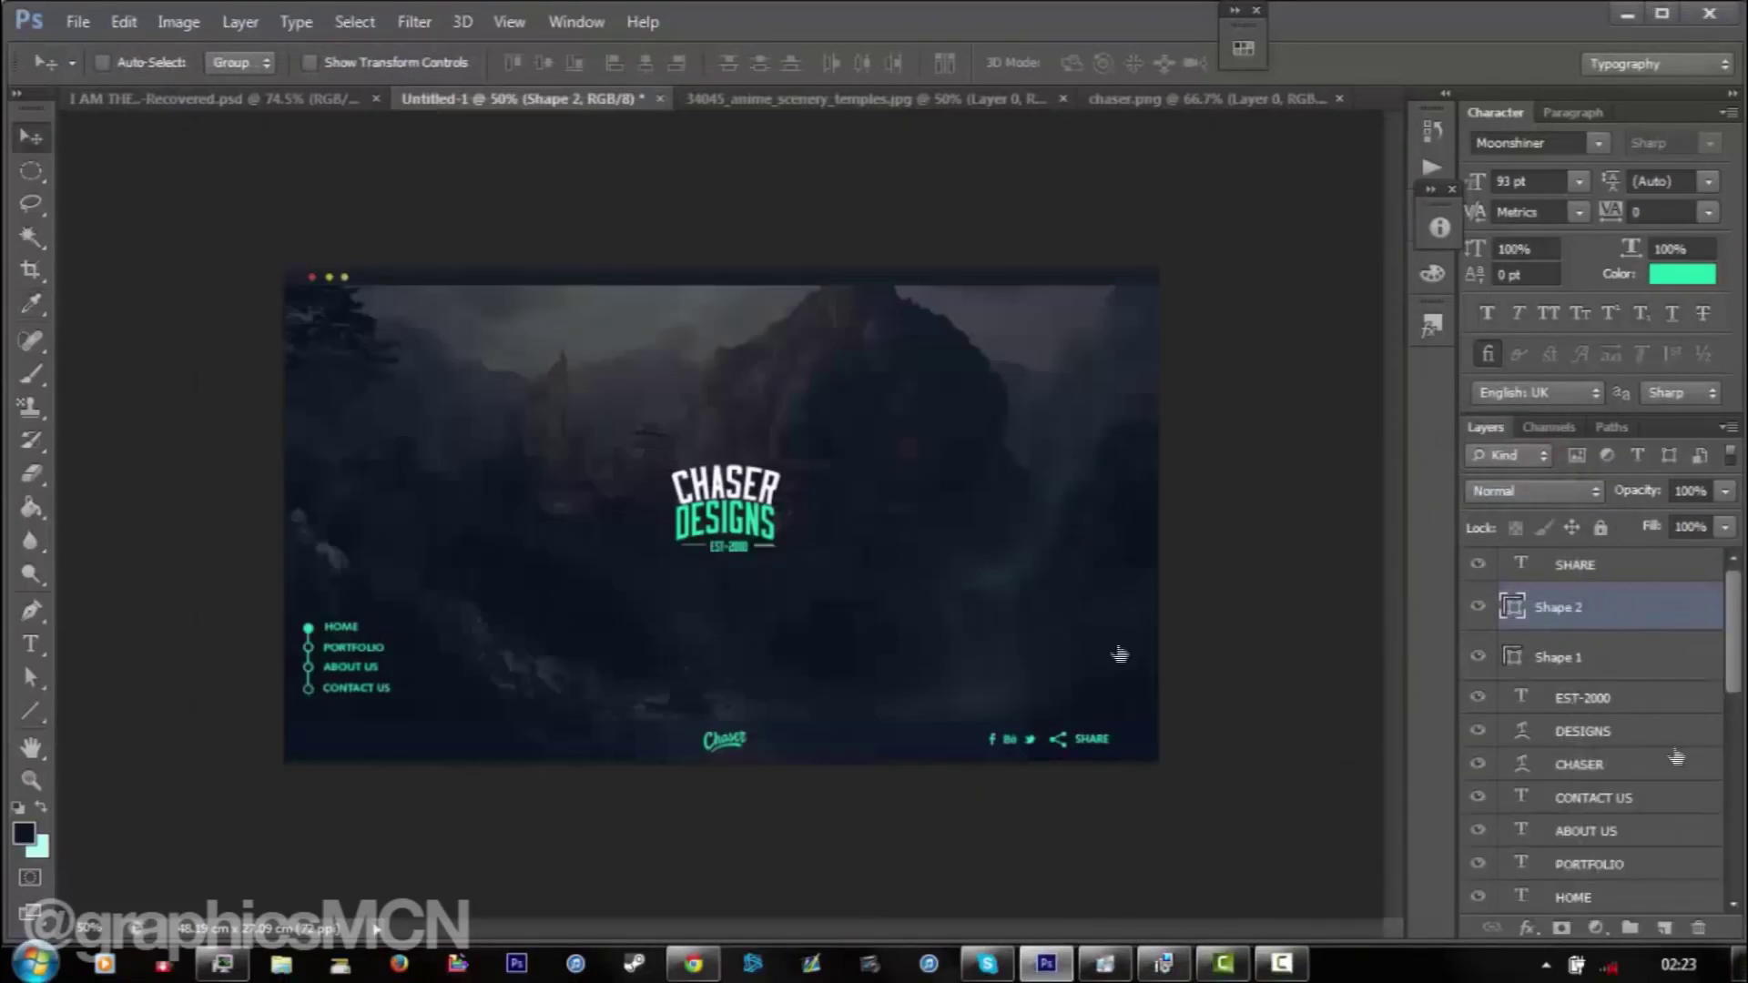
{"action": "key", "text": "ctrl+n"}
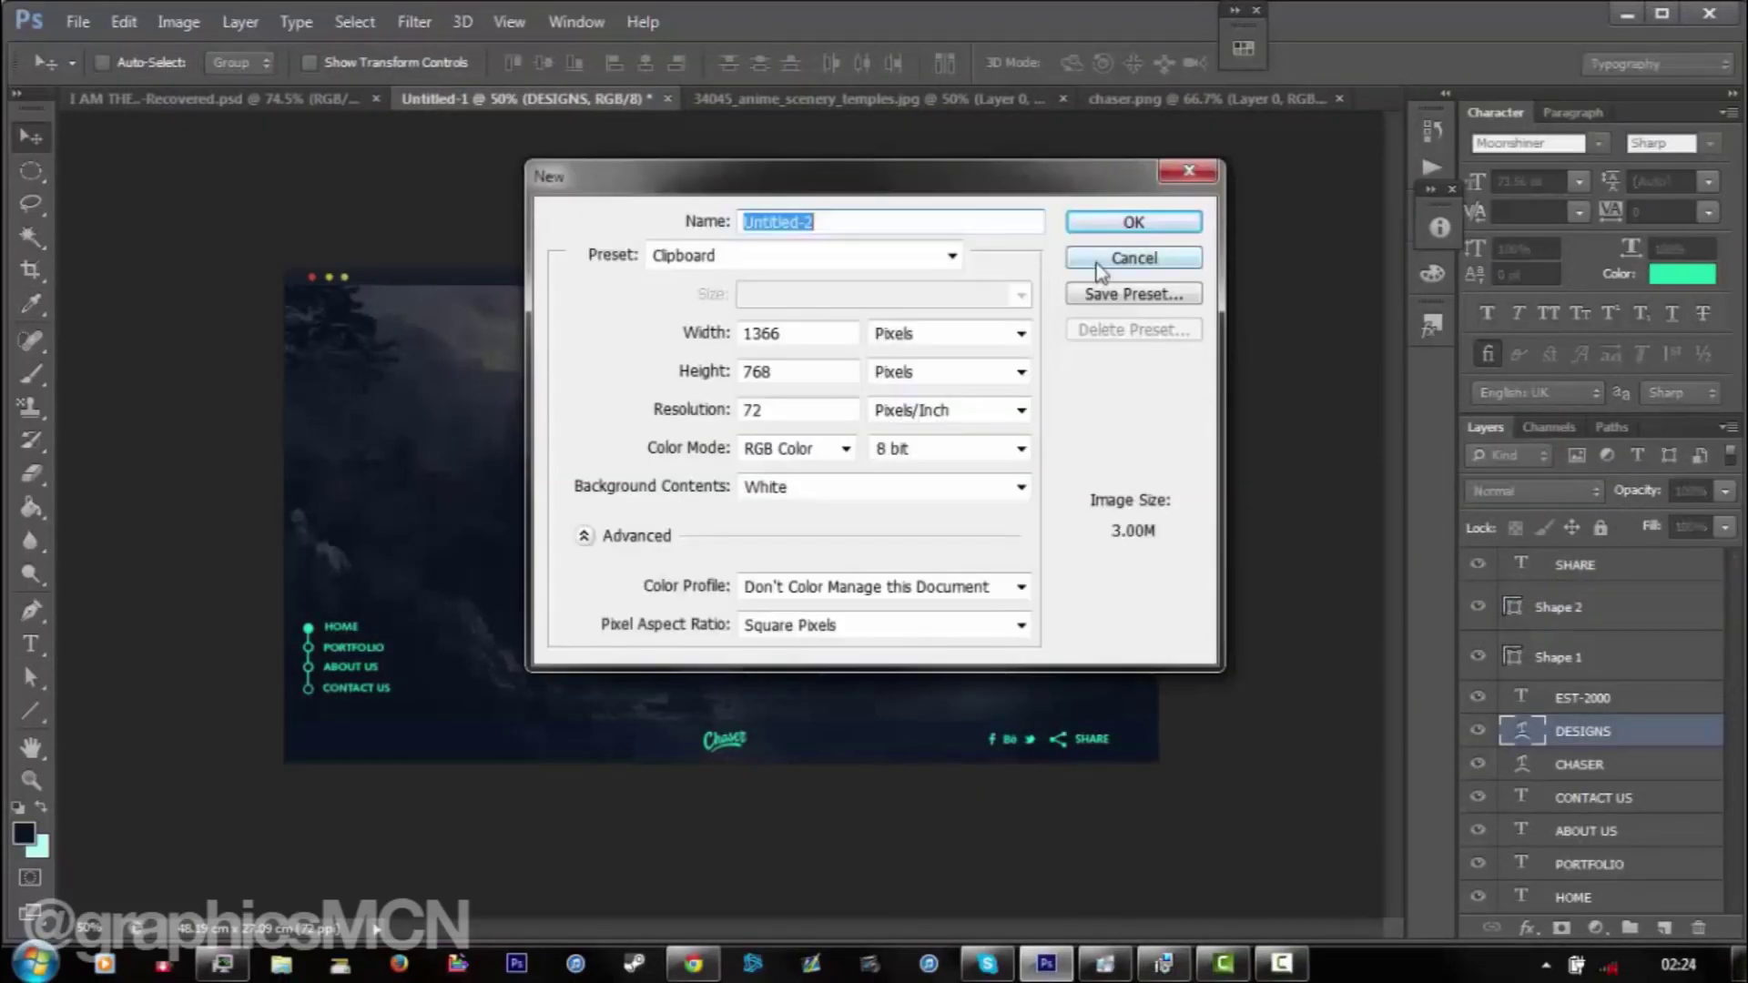
- Copy the three window-dot layers and the top bar layer into the new mockup Untitled-2
{"action": "key", "text": "Return"}
{"action": "left_click", "coordinate": [455, 99]}
{"action": "scroll", "coordinate": [1602, 728], "scroll_direction": "down", "scroll_amount": 5}
{"action": "left_click", "coordinate": [1602, 772]}
{"action": "left_click", "coordinate": [1629, 622]}
{"action": "left_click_drag", "start_coordinate": [789, 353], "coordinate": [919, 228]}
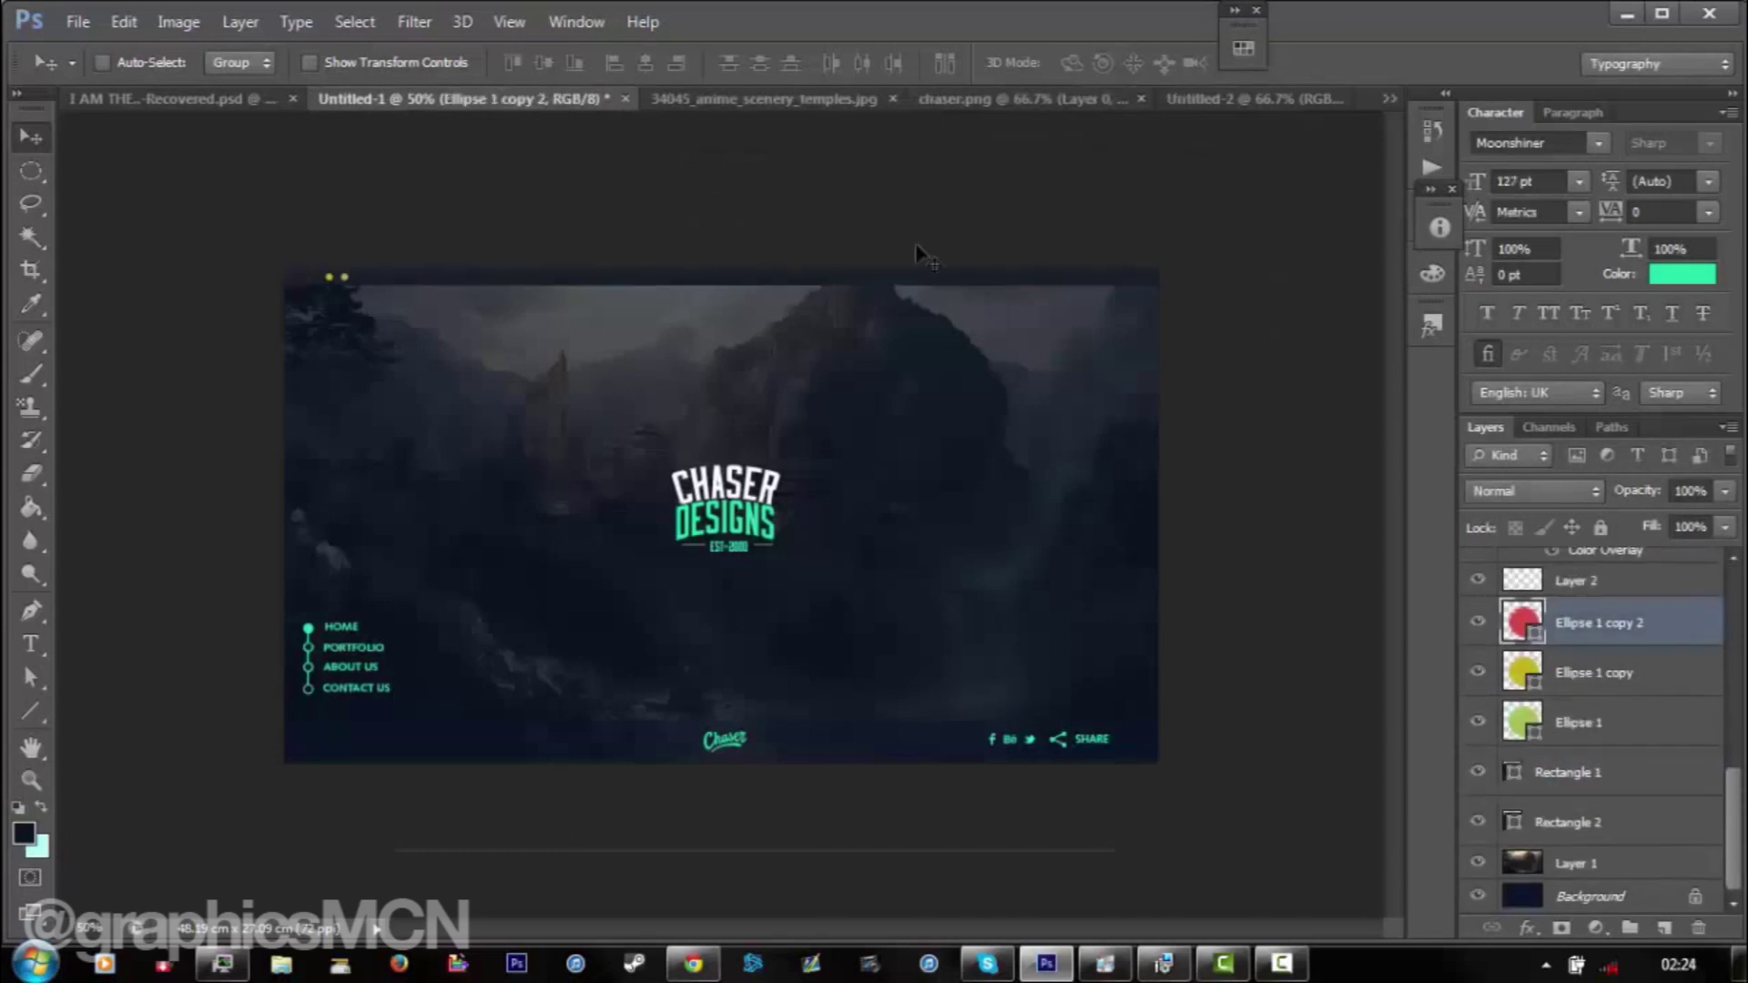
{"action": "left_click", "coordinate": [1621, 773], "text": "shift"}
{"action": "left_click_drag", "start_coordinate": [1621, 774], "coordinate": [1221, 573]}
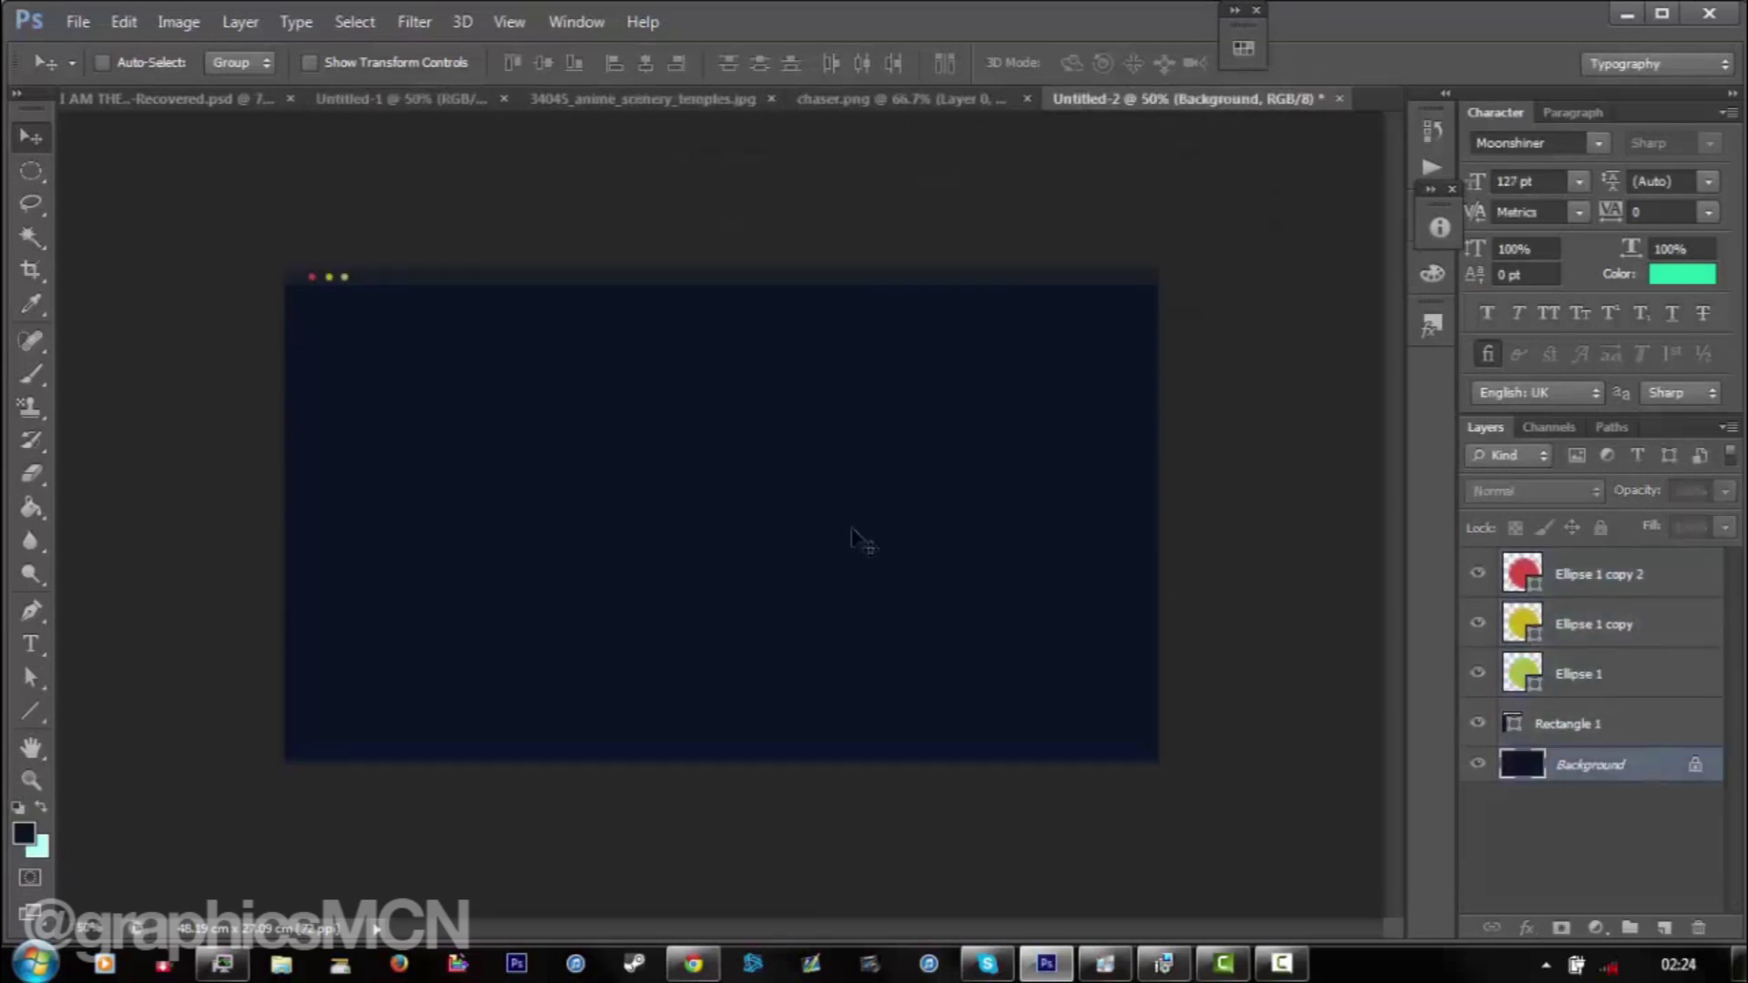
- Copy the navigation timeline and footer layers from the Chaser design into the new mockup
{"action": "left_click", "coordinate": [464, 100]}
{"action": "left_click", "coordinate": [1719, 750]}
{"action": "scroll", "coordinate": [1662, 837], "scroll_direction": "down", "scroll_amount": 2}
{"action": "left_click", "coordinate": [1662, 856]}
{"action": "left_click", "coordinate": [1629, 774], "text": "shift"}
{"action": "scroll", "coordinate": [1594, 729], "scroll_direction": "up", "scroll_amount": 3}
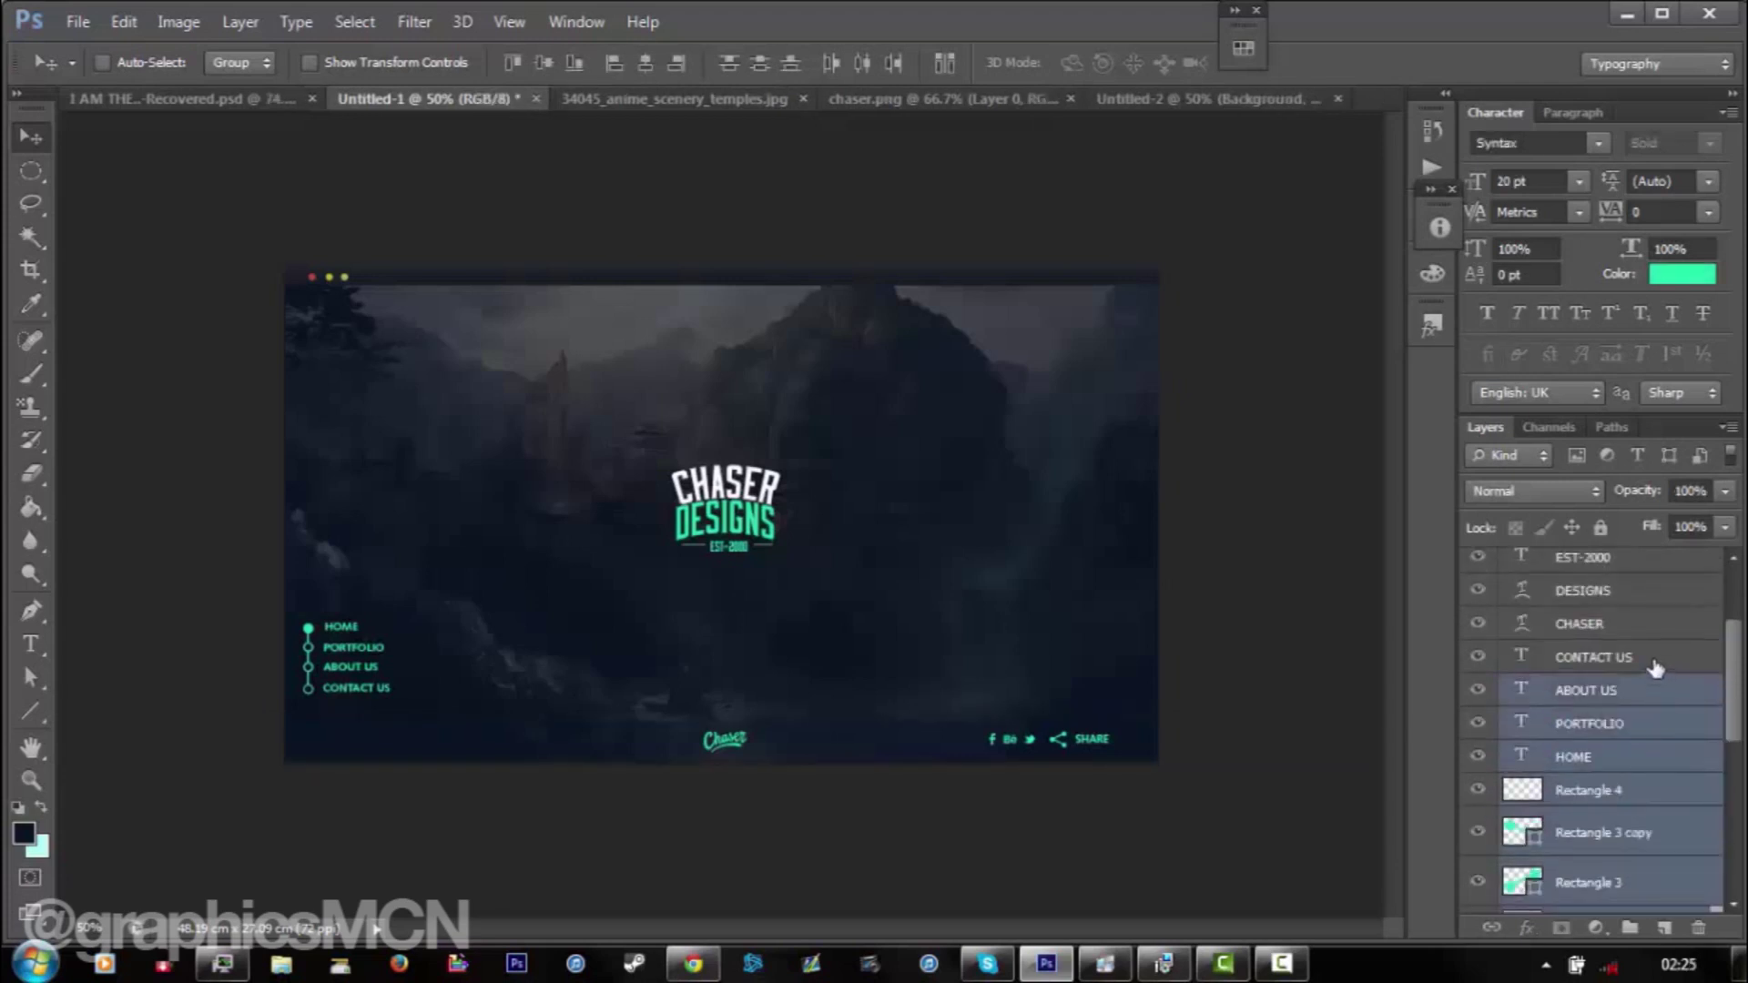
{"action": "left_click", "coordinate": [1678, 574], "text": "shift"}
{"action": "left_click_drag", "start_coordinate": [1678, 573], "coordinate": [829, 629]}
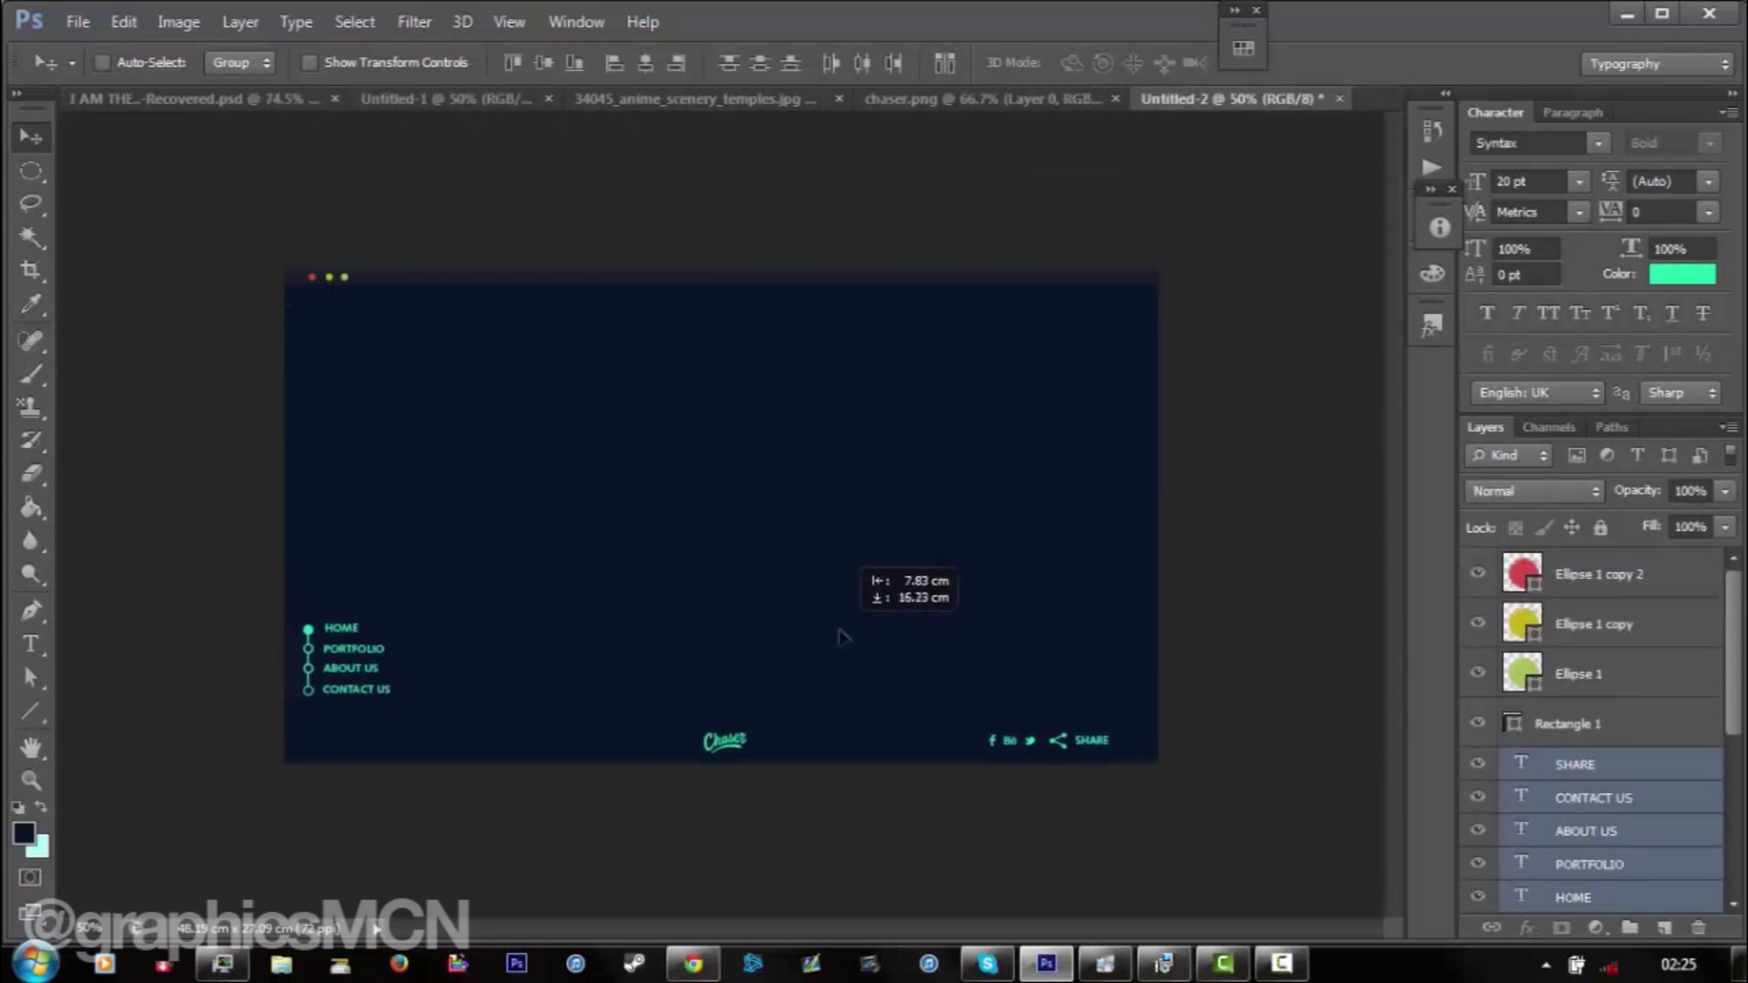
- Bring the green lolipop logo image into the mockup as a small square near the centre
{"action": "key", "text": "ctrl+o"}
{"action": "scroll", "coordinate": [974, 491], "scroll_direction": "down", "scroll_amount": 3}
{"action": "type", "text": "lol"}
{"action": "key", "text": "Return"}
{"action": "type", "text": "lol"}
{"action": "key", "text": "Return"}
{"action": "left_click_drag", "start_coordinate": [460, 145], "coordinate": [696, 569]}
{"action": "key", "text": "ctrl+t"}
{"action": "left_click_drag", "start_coordinate": [1012, 760], "coordinate": [859, 726]}
{"action": "left_click_drag", "start_coordinate": [755, 605], "coordinate": [719, 546]}
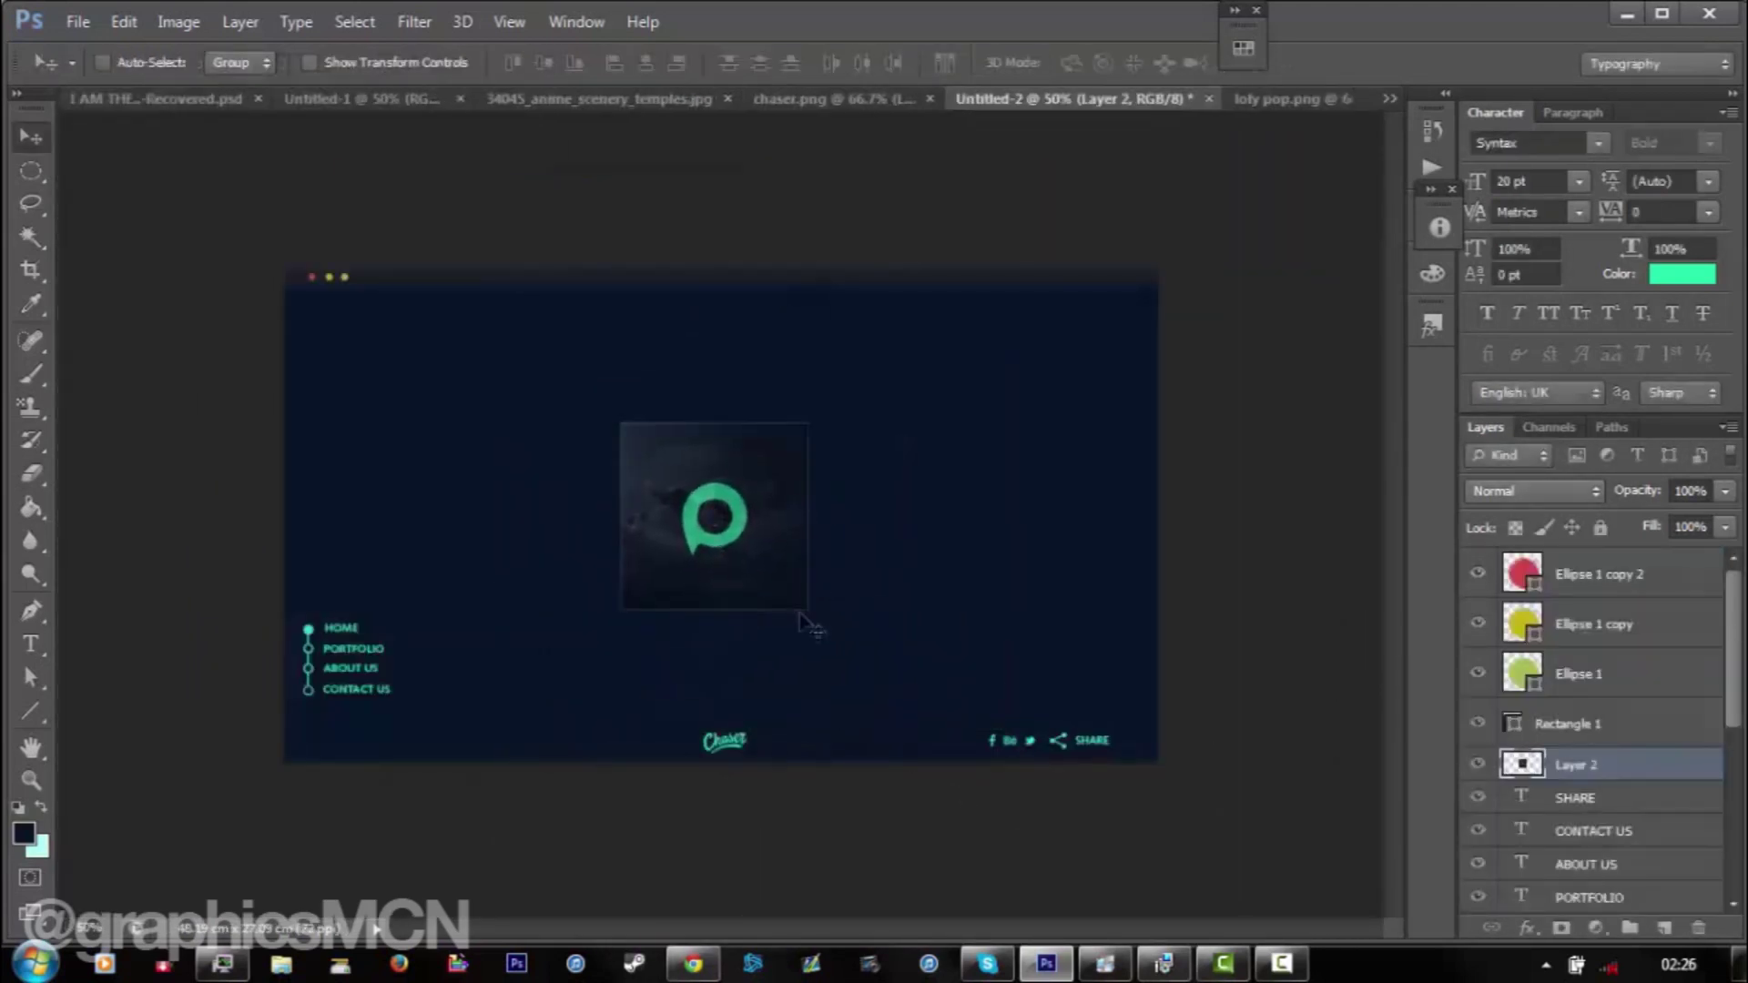
- Try a blurred enlarged copy of the logo, delete it, and shift the logo card right
{"action": "key", "text": "ctrl+t"}
{"action": "key", "text": "Return"}
{"action": "left_click", "coordinate": [414, 21]}
{"action": "left_click", "coordinate": [870, 460]}
{"action": "key", "text": "Return"}
{"action": "key", "text": "ctrl+["}
{"action": "left_click_drag", "start_coordinate": [769, 518], "coordinate": [799, 518]}
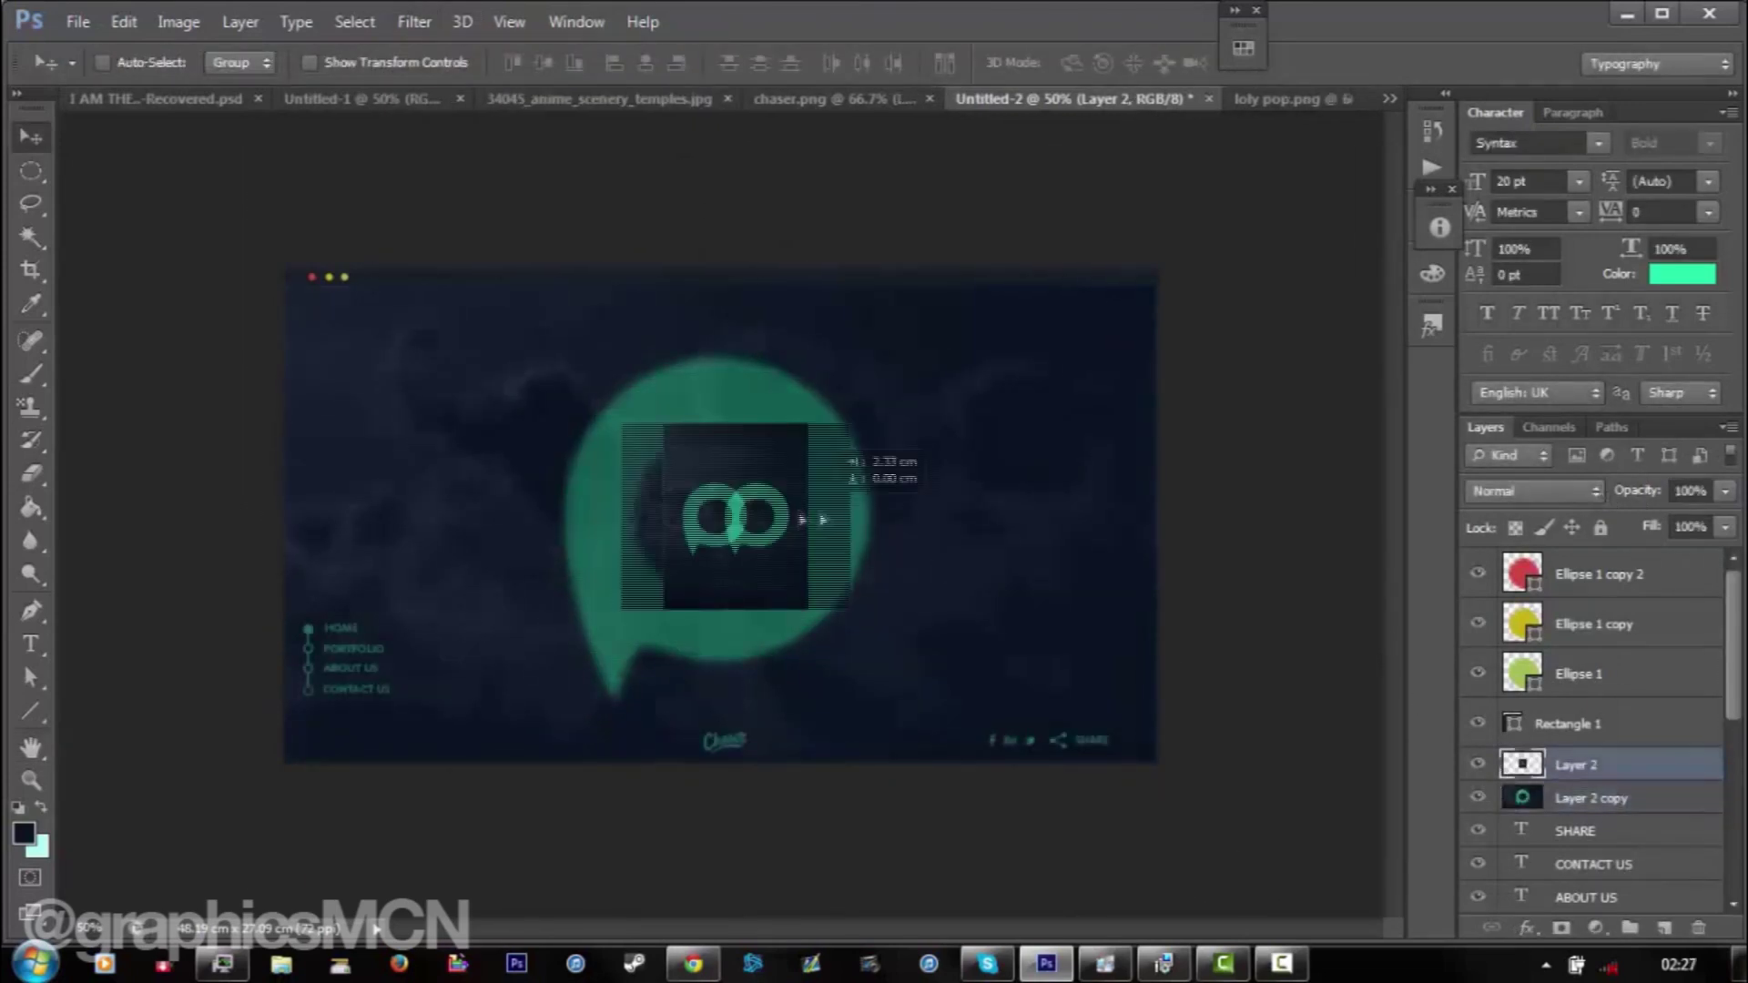
{"action": "key", "text": "Delete"}
- Place the sunset landscape photo below the dark page overlay, then begin a text line beside the logo
{"action": "key", "text": "ctrl+o"}
{"action": "mouse_move", "coordinate": [1297, 238]}
{"action": "left_mouse_down"}
{"action": "mouse_move", "coordinate": [1311, 490]}
{"action": "mouse_move", "coordinate": [1288, 391]}
{"action": "left_mouse_up"}
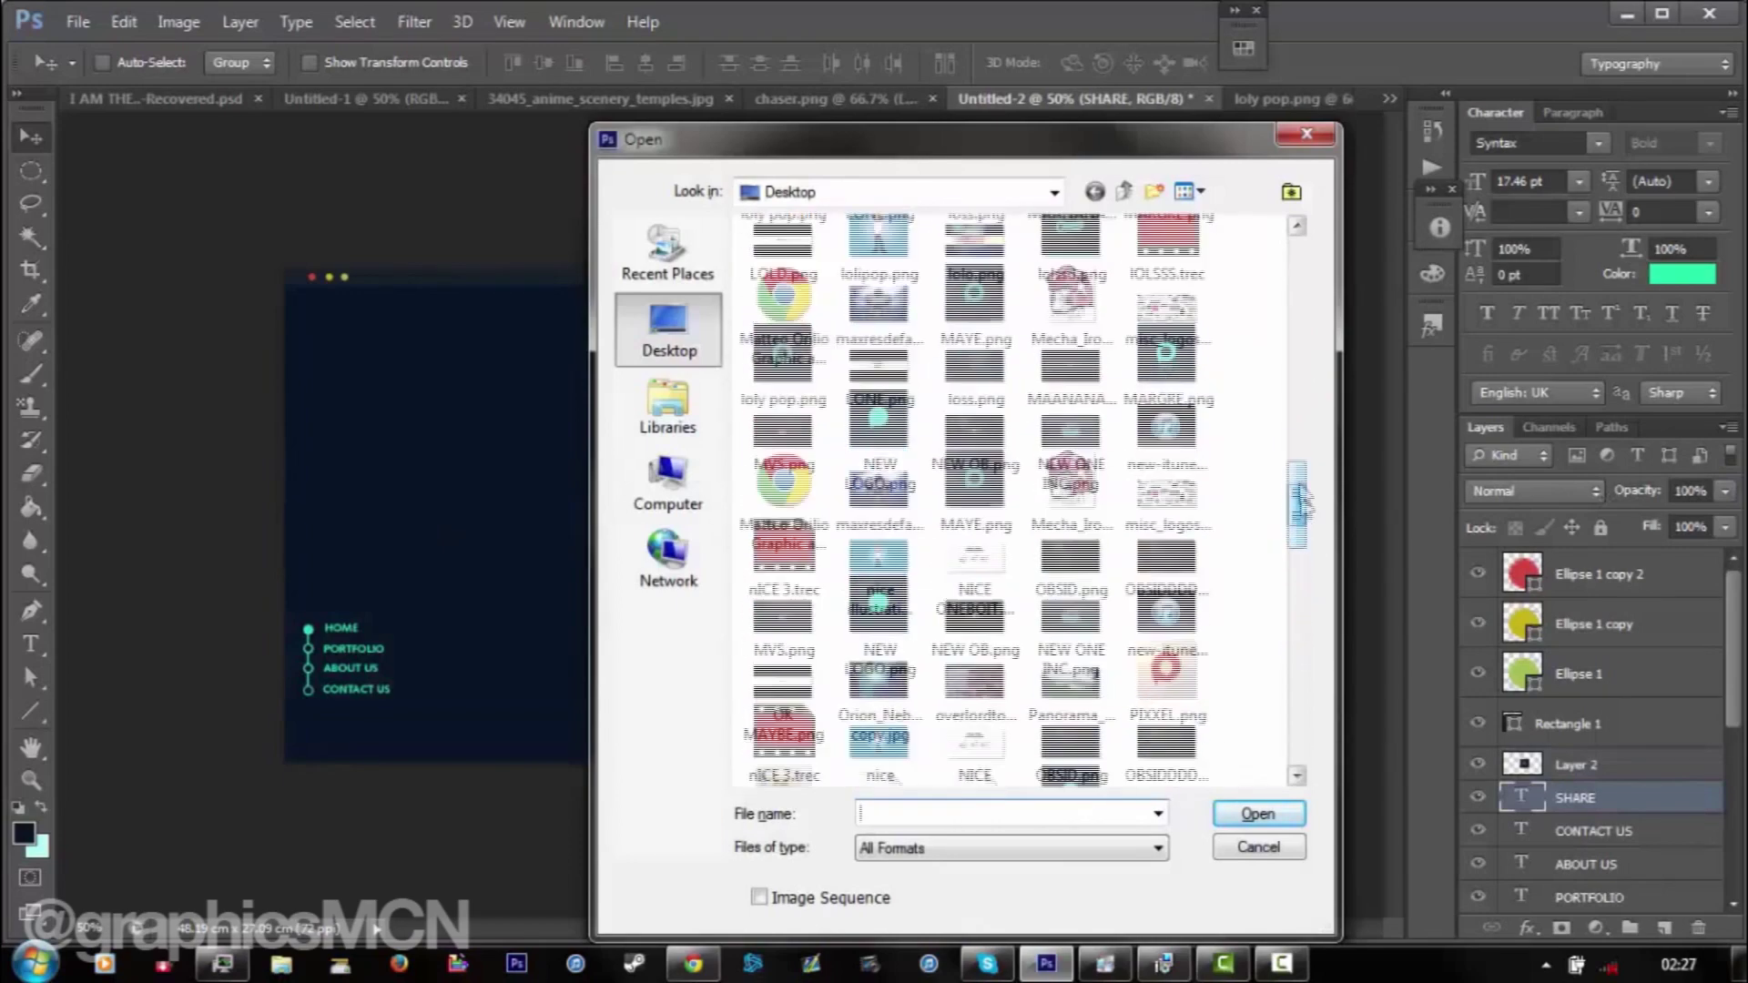
{"action": "left_click_drag", "start_coordinate": [1288, 391], "coordinate": [1295, 418]}
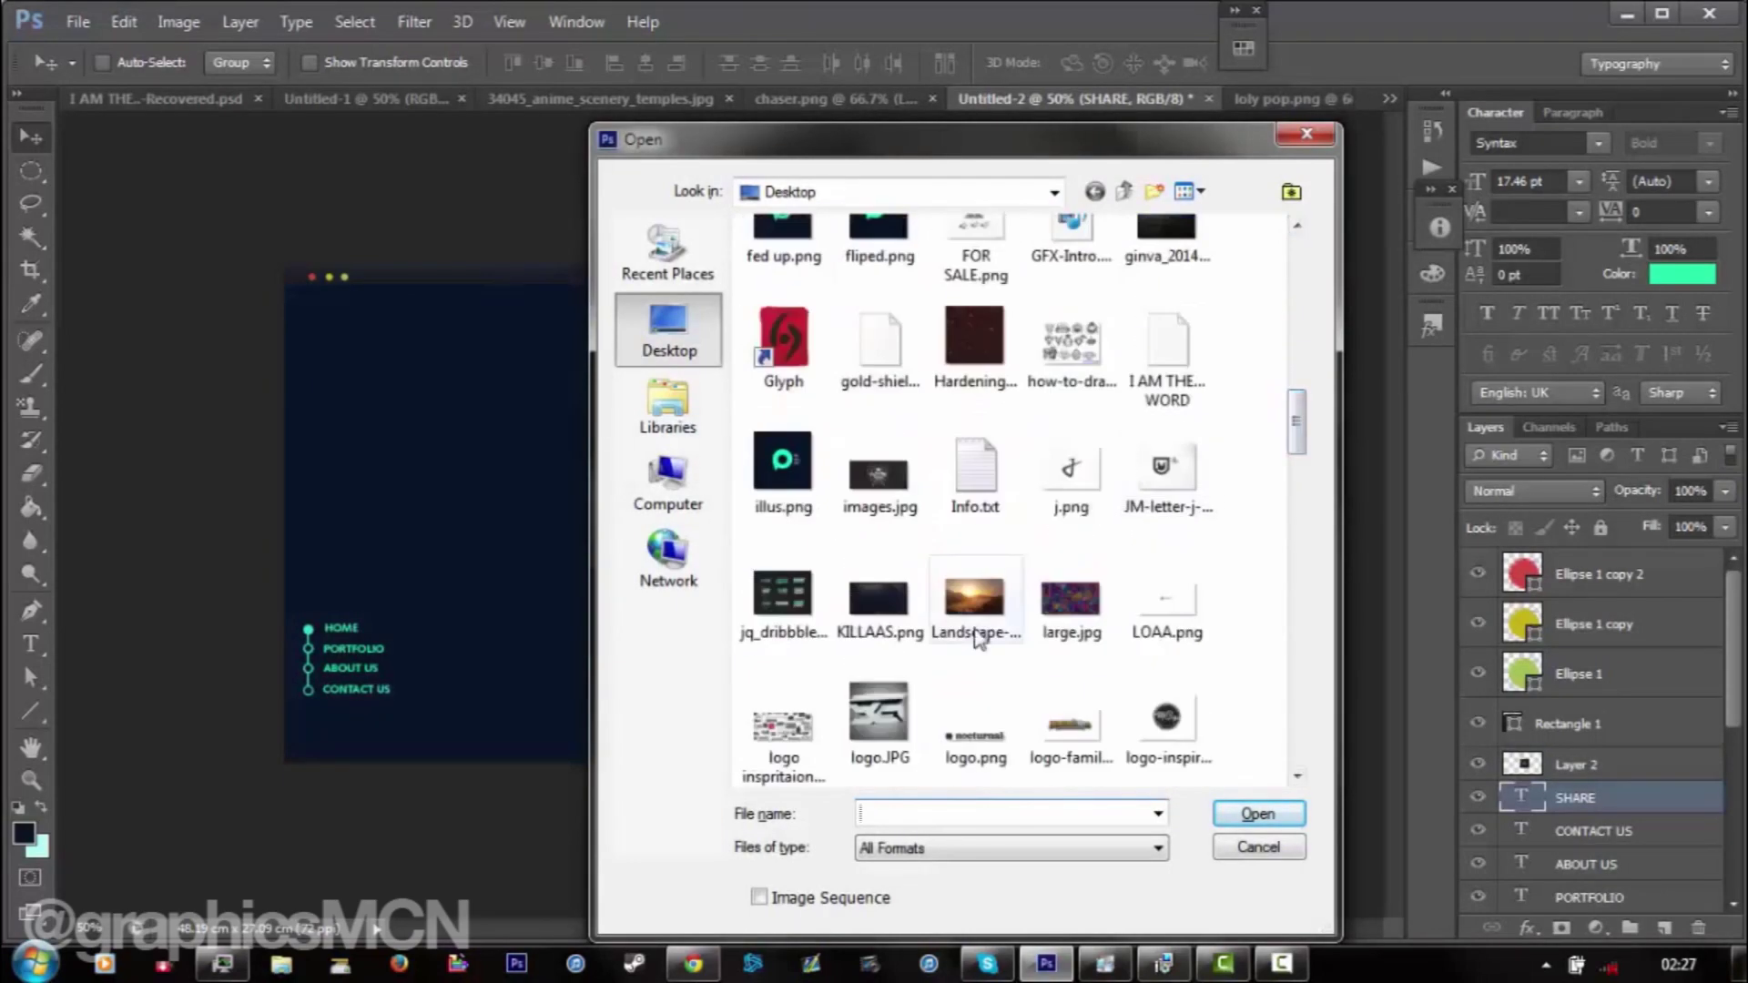
{"action": "double_click", "coordinate": [972, 739]}
{"action": "left_click_drag", "start_coordinate": [1655, 575], "coordinate": [714, 391]}
{"action": "left_click_drag", "start_coordinate": [1575, 564], "coordinate": [1575, 802]}
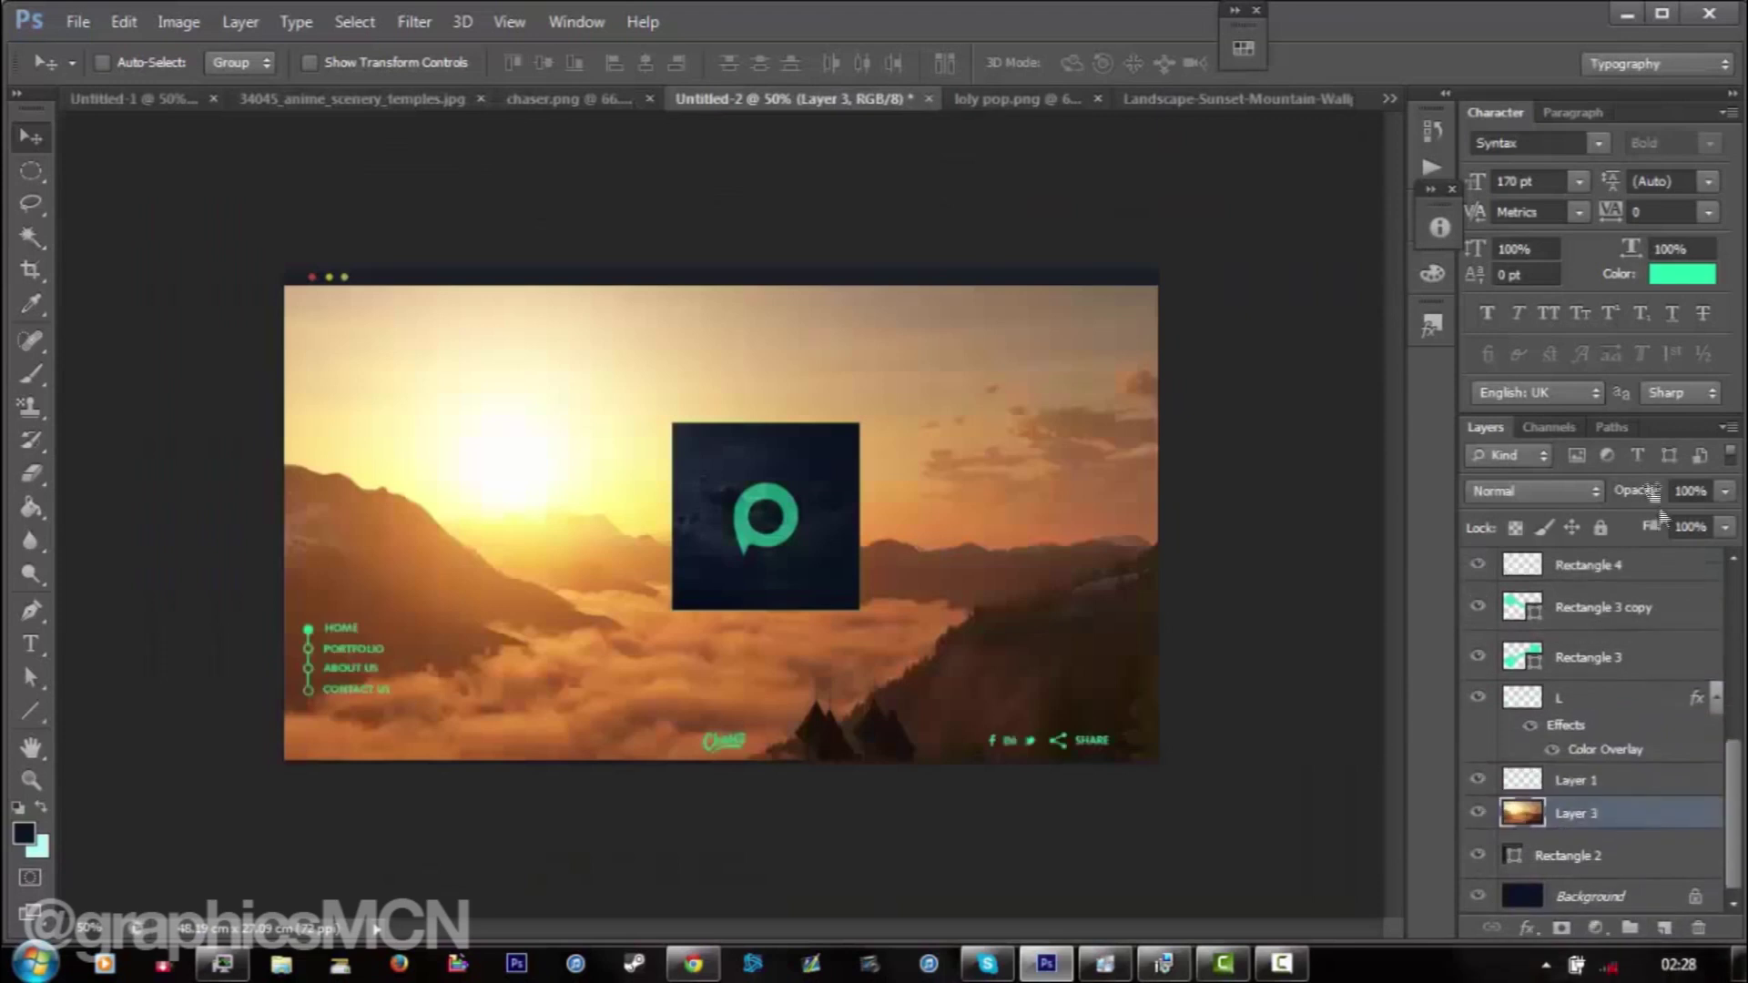
{"action": "scroll", "coordinate": [1689, 613], "scroll_direction": "up", "scroll_amount": 5}
{"action": "key", "text": "t"}
{"action": "left_click", "coordinate": [489, 536]}
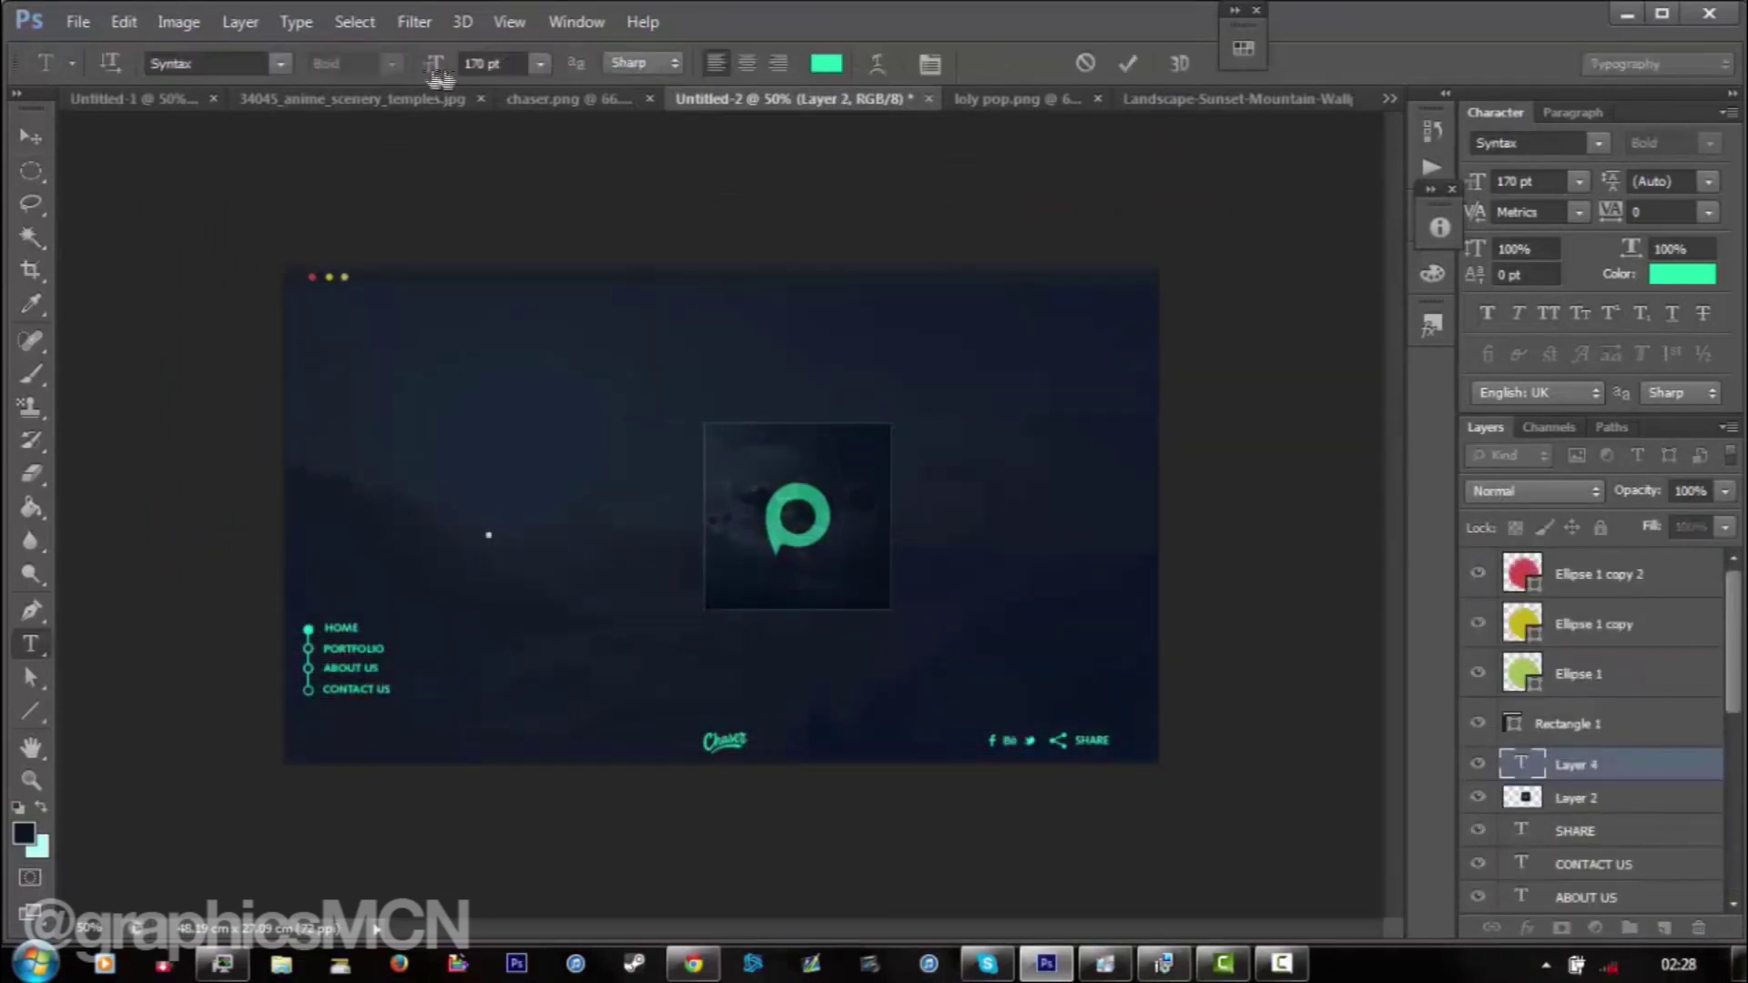
- Type the PERSONAL LOGO heading, shrink it to a small size, and remove the extra copy
{"action": "type", "text": "PERSONAL"}
{"action": "key", "text": "ctrl+a"}
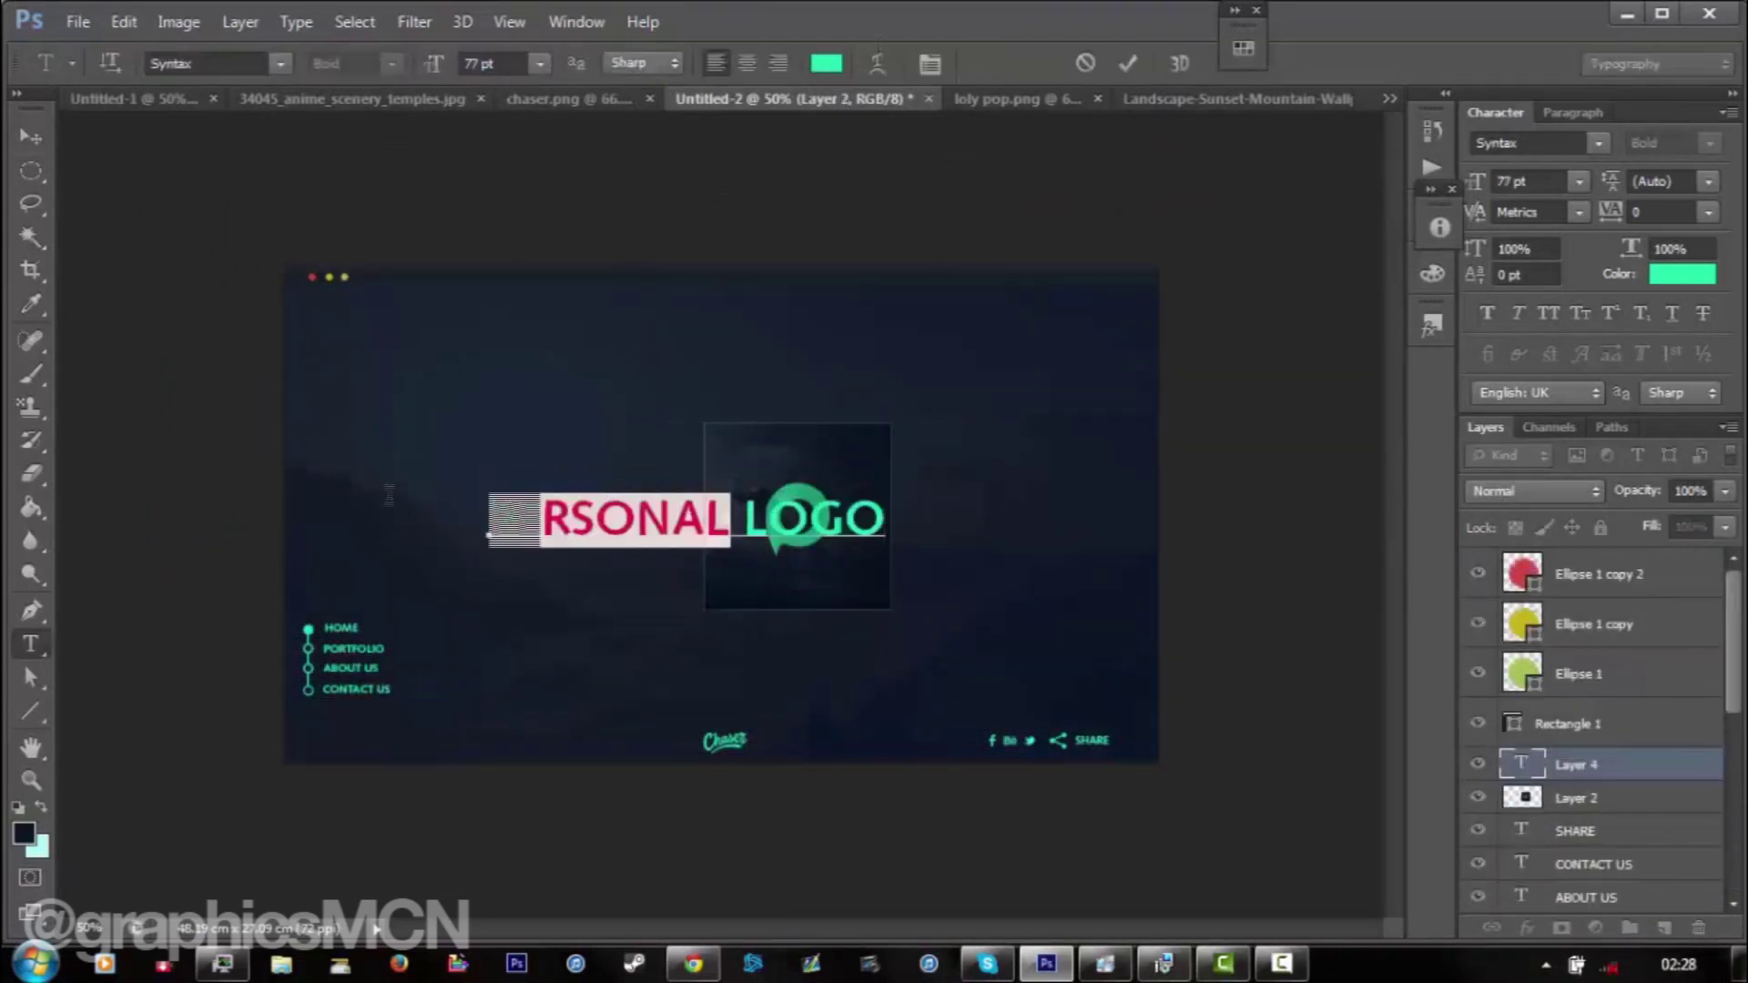
{"action": "key", "text": "ctrl+Return"}
{"action": "key", "text": "ctrl+t"}
{"action": "mouse_move", "coordinate": [885, 546]}
{"action": "left_mouse_down"}
{"action": "mouse_move", "coordinate": [683, 444]}
{"action": "mouse_move", "coordinate": [626, 511]}
{"action": "left_mouse_up"}
{"action": "key", "text": "Return"}
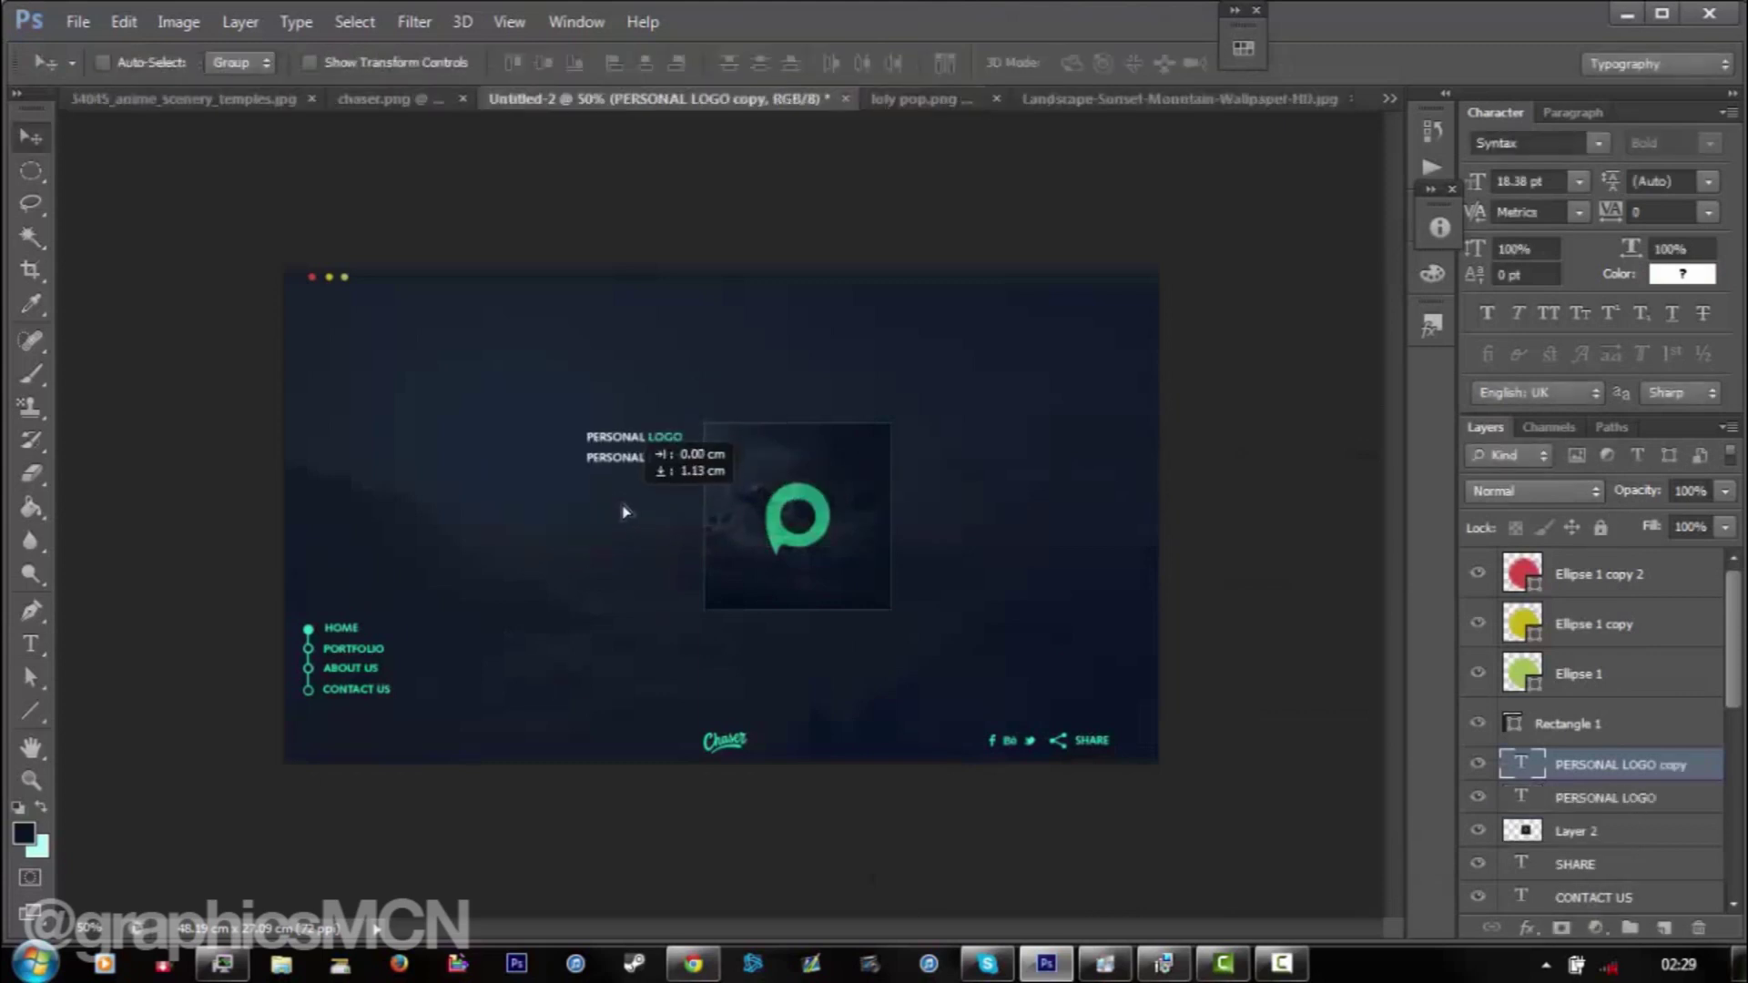
{"action": "key", "text": "Escape"}
{"action": "key", "text": "v"}
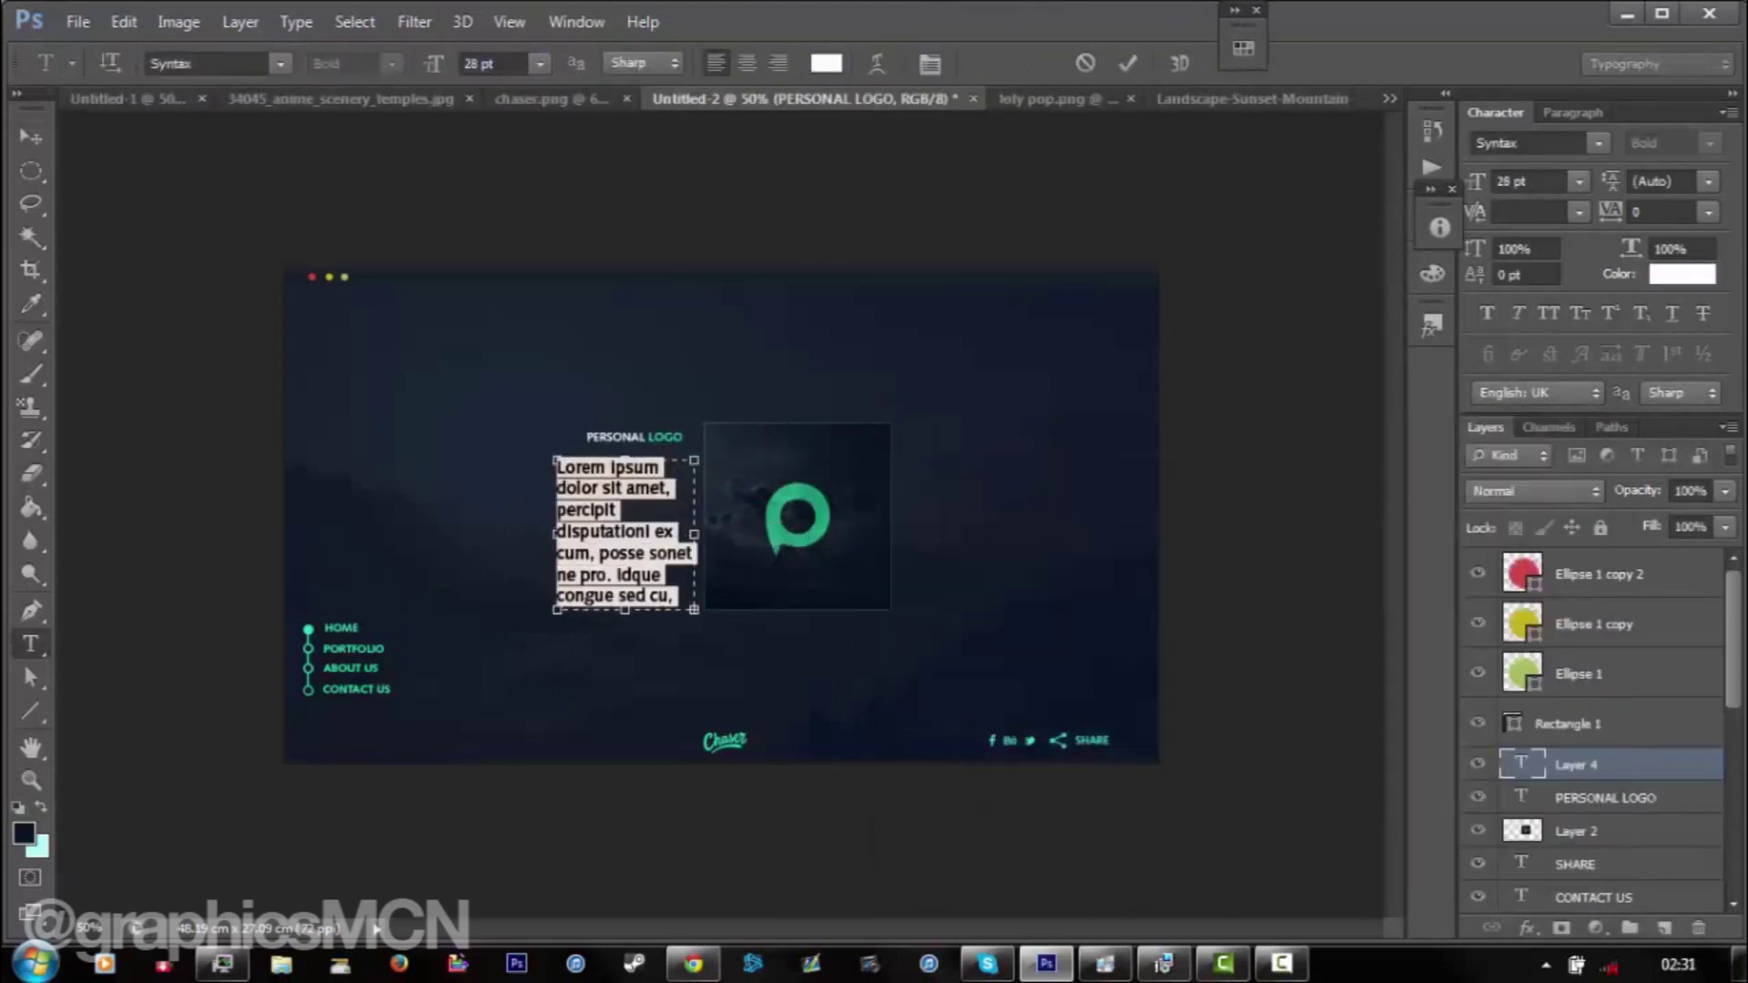
- Add the Lorem ipsum paragraph and move the filled nav dot onto PORTFOLIO
{"action": "key", "text": "Return"}
{"action": "key", "text": "Escape"}
{"action": "key", "text": "v"}
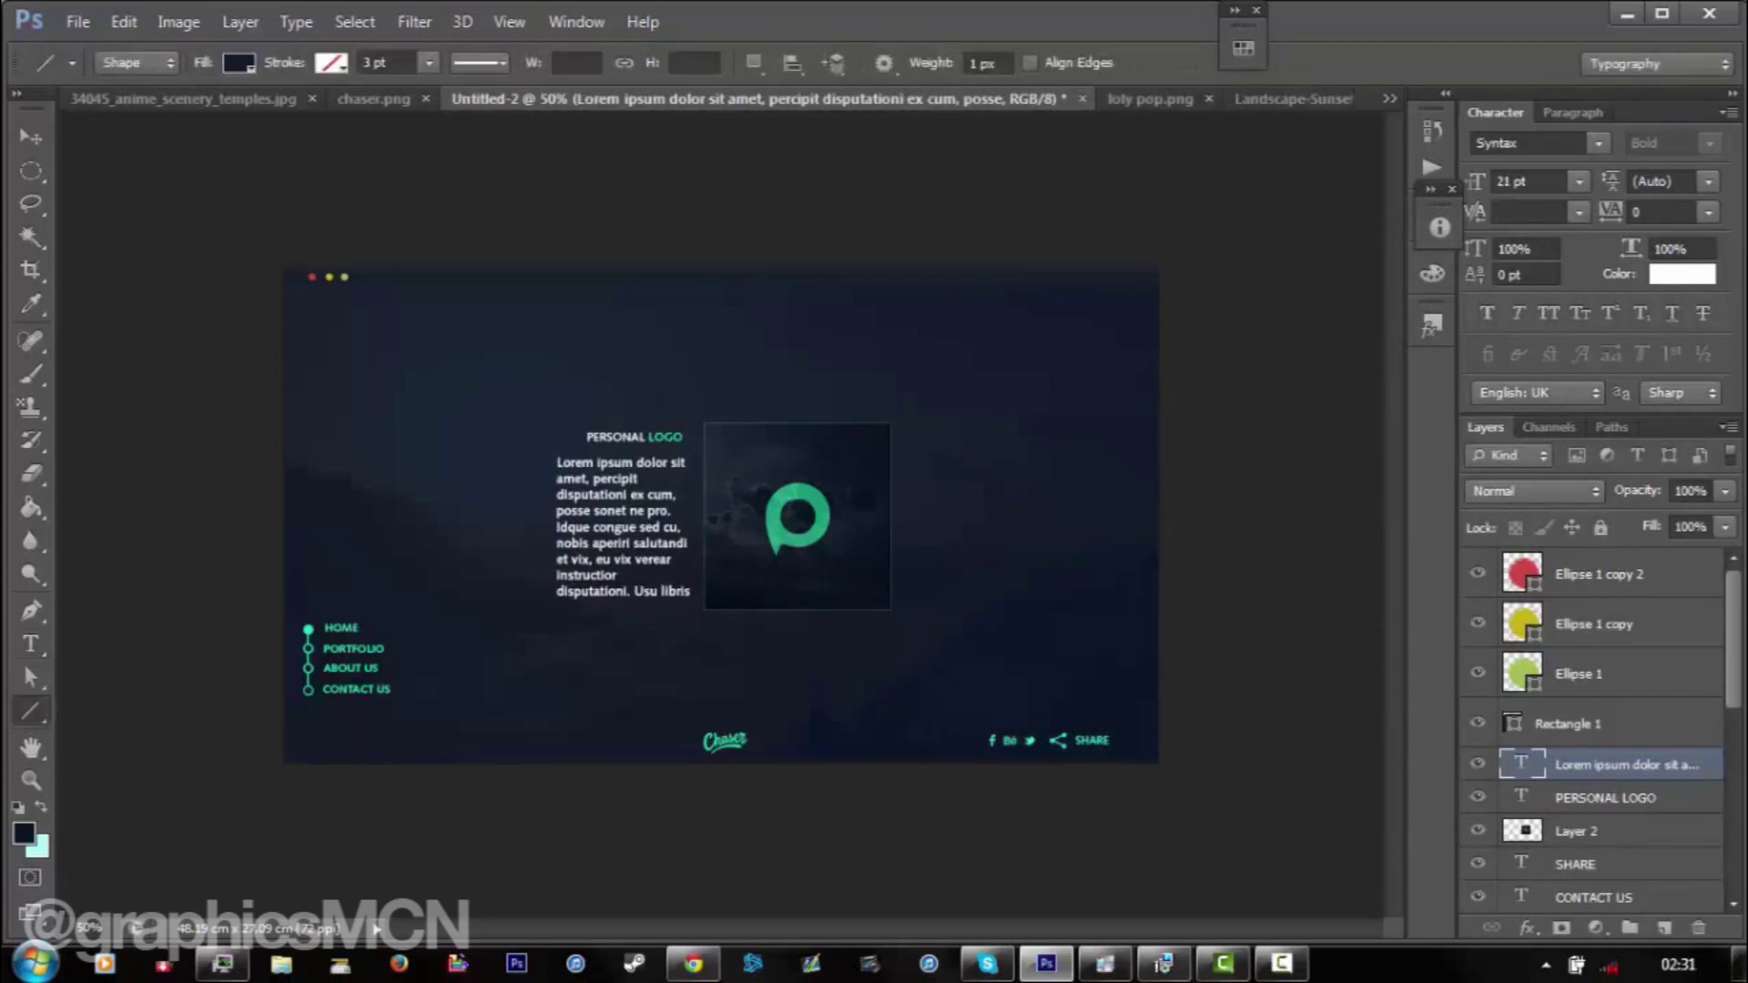
{"action": "key", "text": "ctrl+plus"}
{"action": "key", "text": "m"}
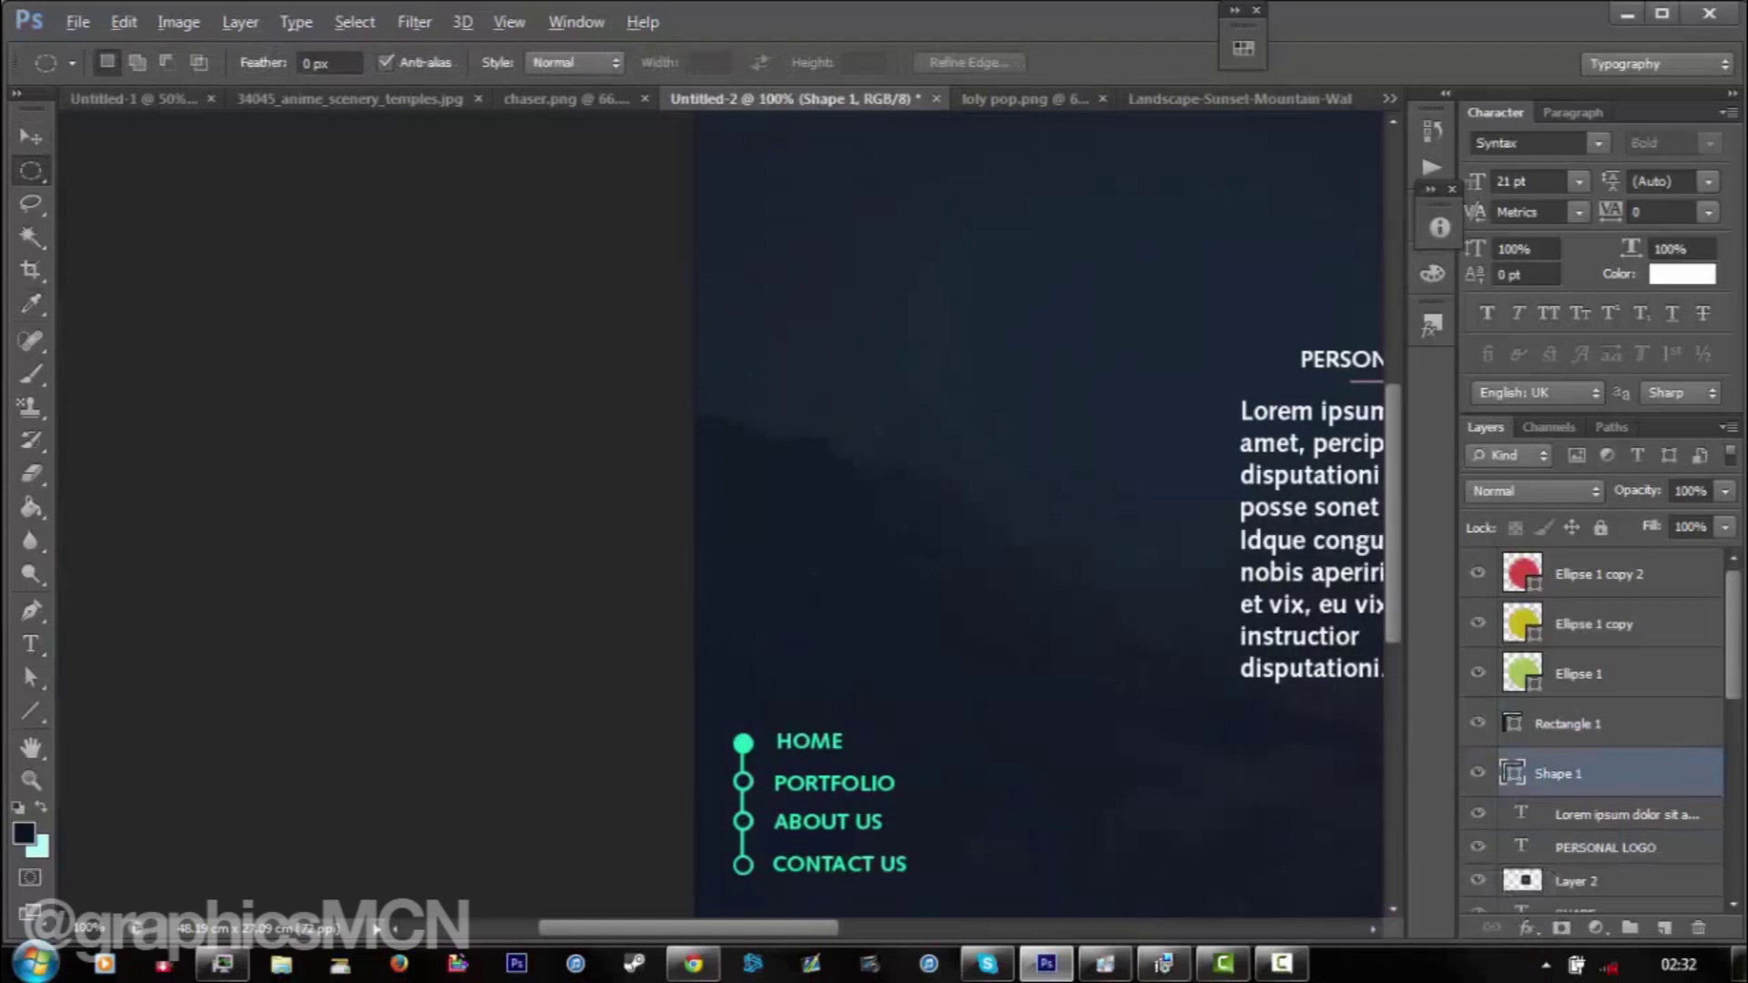
{"action": "key", "text": "ctrl+plus"}
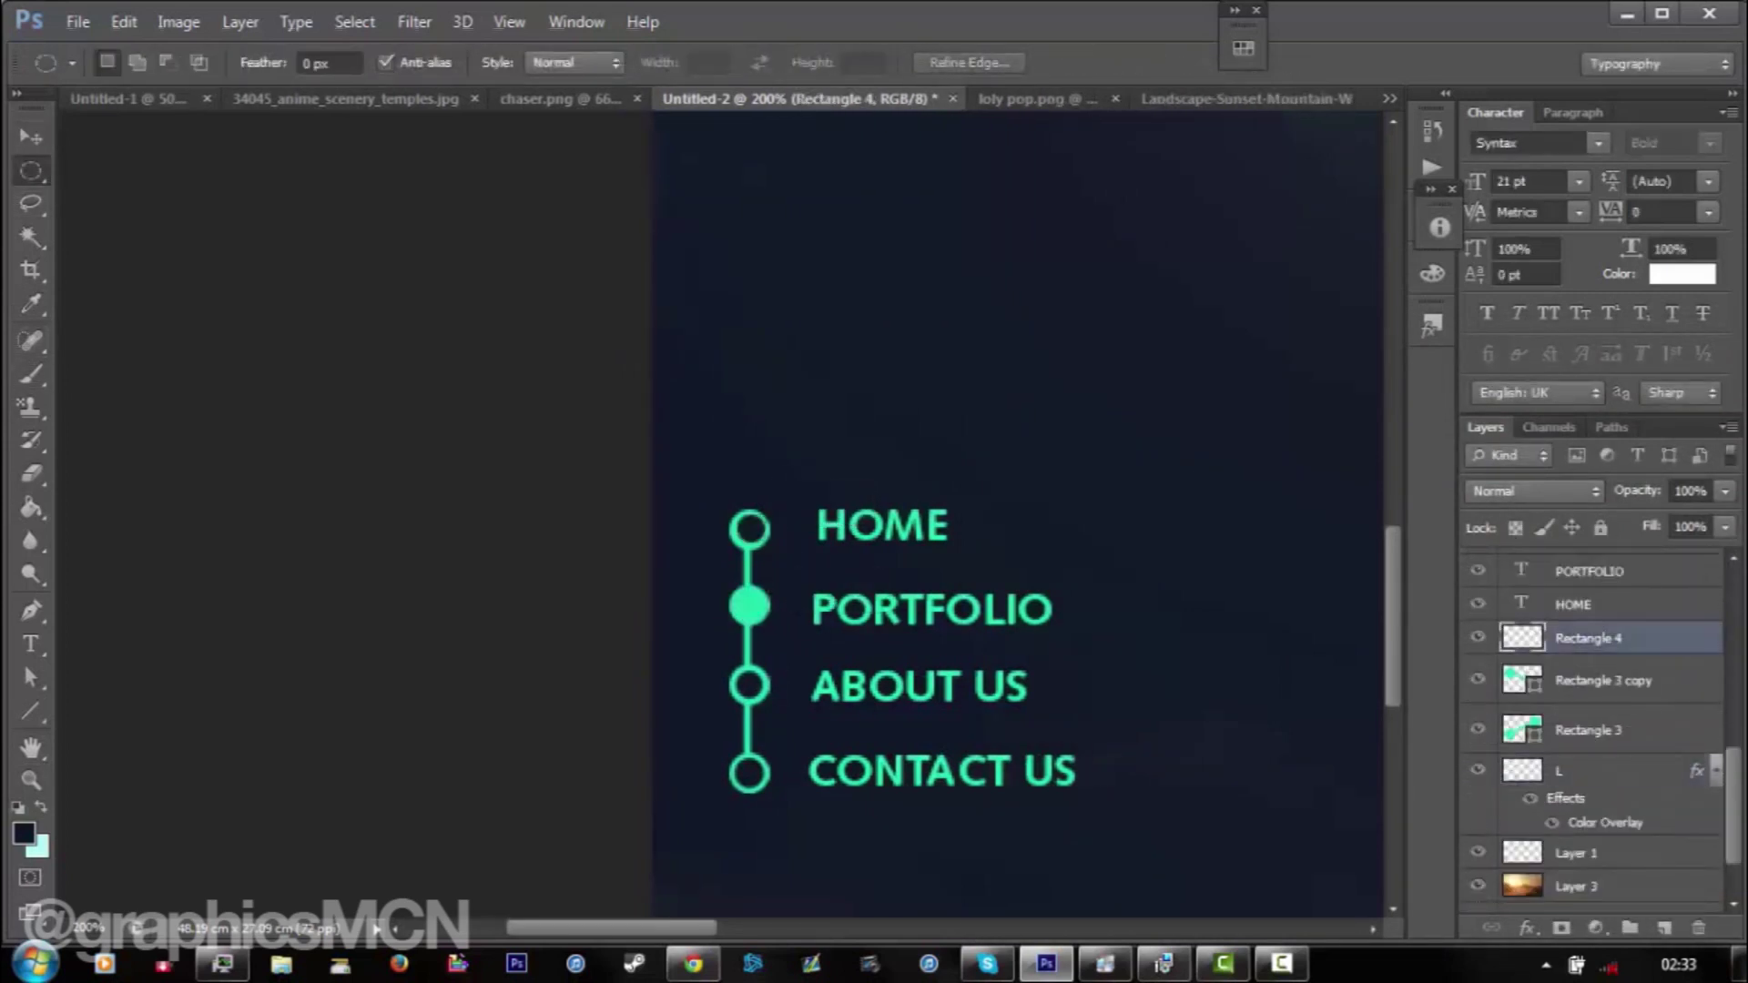
{"action": "key", "text": "v"}
{"action": "key", "text": "ctrl+minus"}
{"action": "key", "text": "ctrl+minus"}
{"action": "key", "text": "ctrl+minus"}
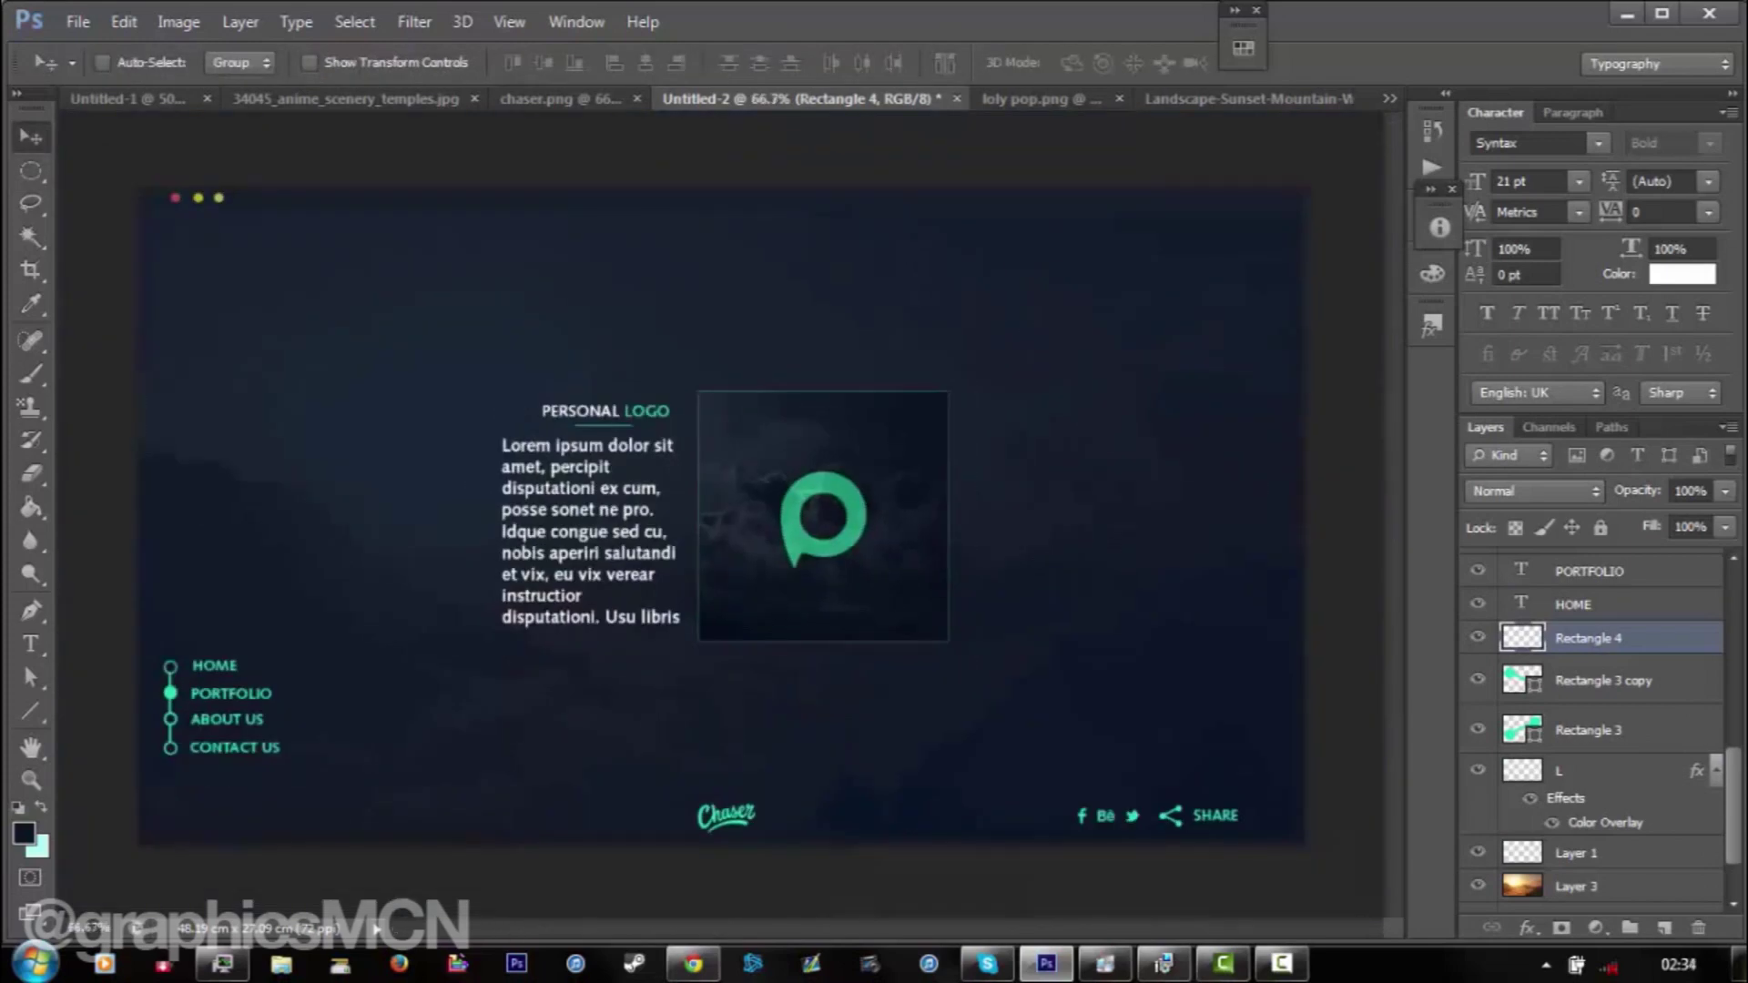
- Draw a left slider chevron and duplicate it as the matching right-side arrow
{"action": "left_click_drag", "start_coordinate": [168, 482], "coordinate": [181, 494]}
{"action": "key", "text": "ctrl+j"}
{"action": "key", "text": "v"}
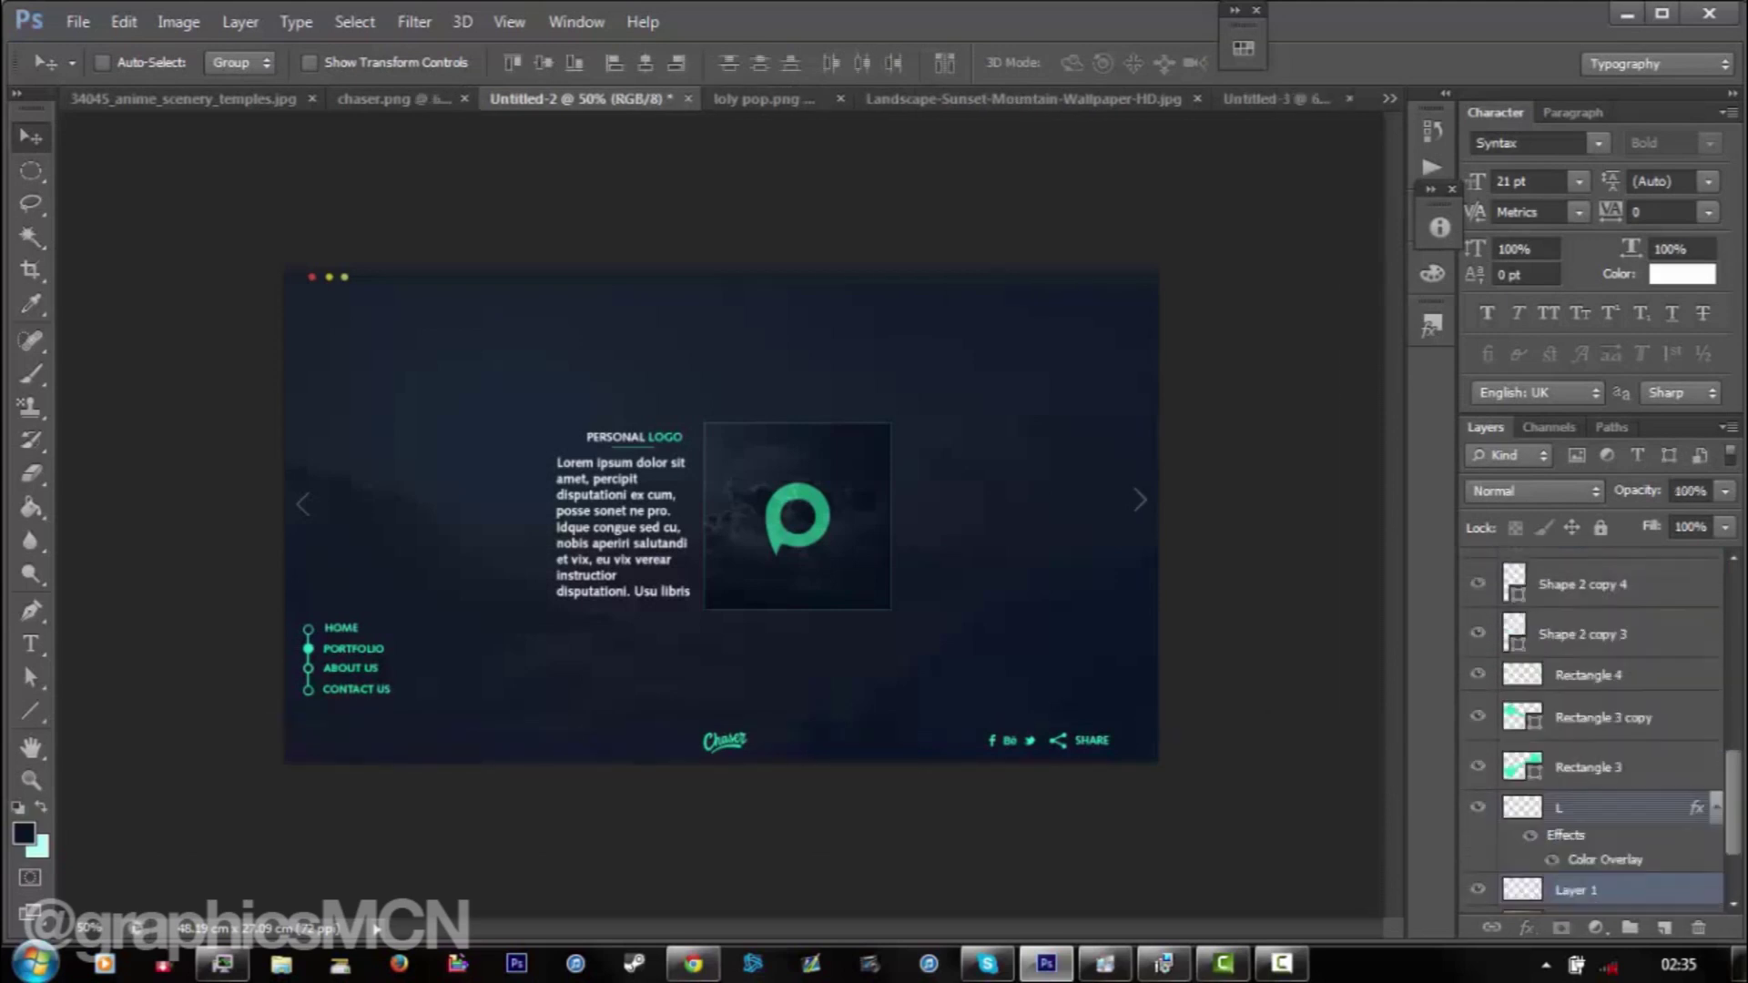
{"action": "scroll", "coordinate": [1593, 728], "scroll_direction": "up", "scroll_amount": 5}
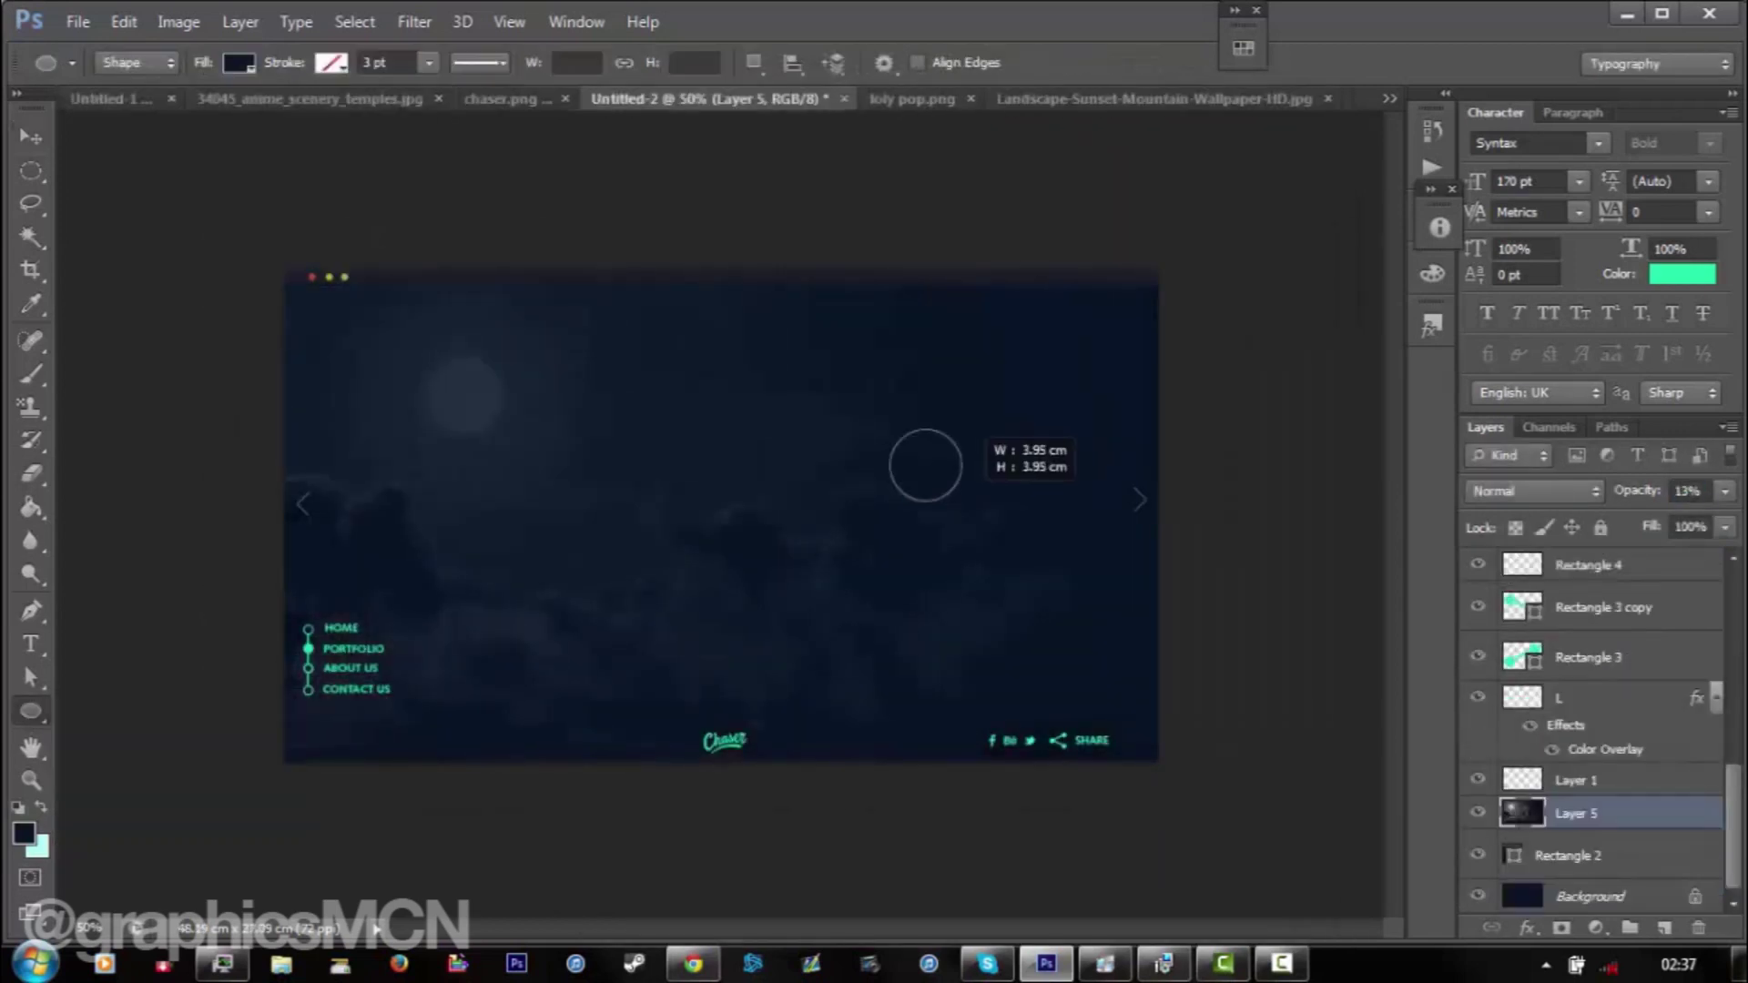
- Draw and raise the first photo circle, then shrink and position the ABOUT US heading
{"action": "left_click_drag", "start_coordinate": [942, 482], "coordinate": [973, 512]}
{"action": "key", "text": "v"}
{"action": "left_click_drag", "start_coordinate": [937, 412], "coordinate": [938, 360]}
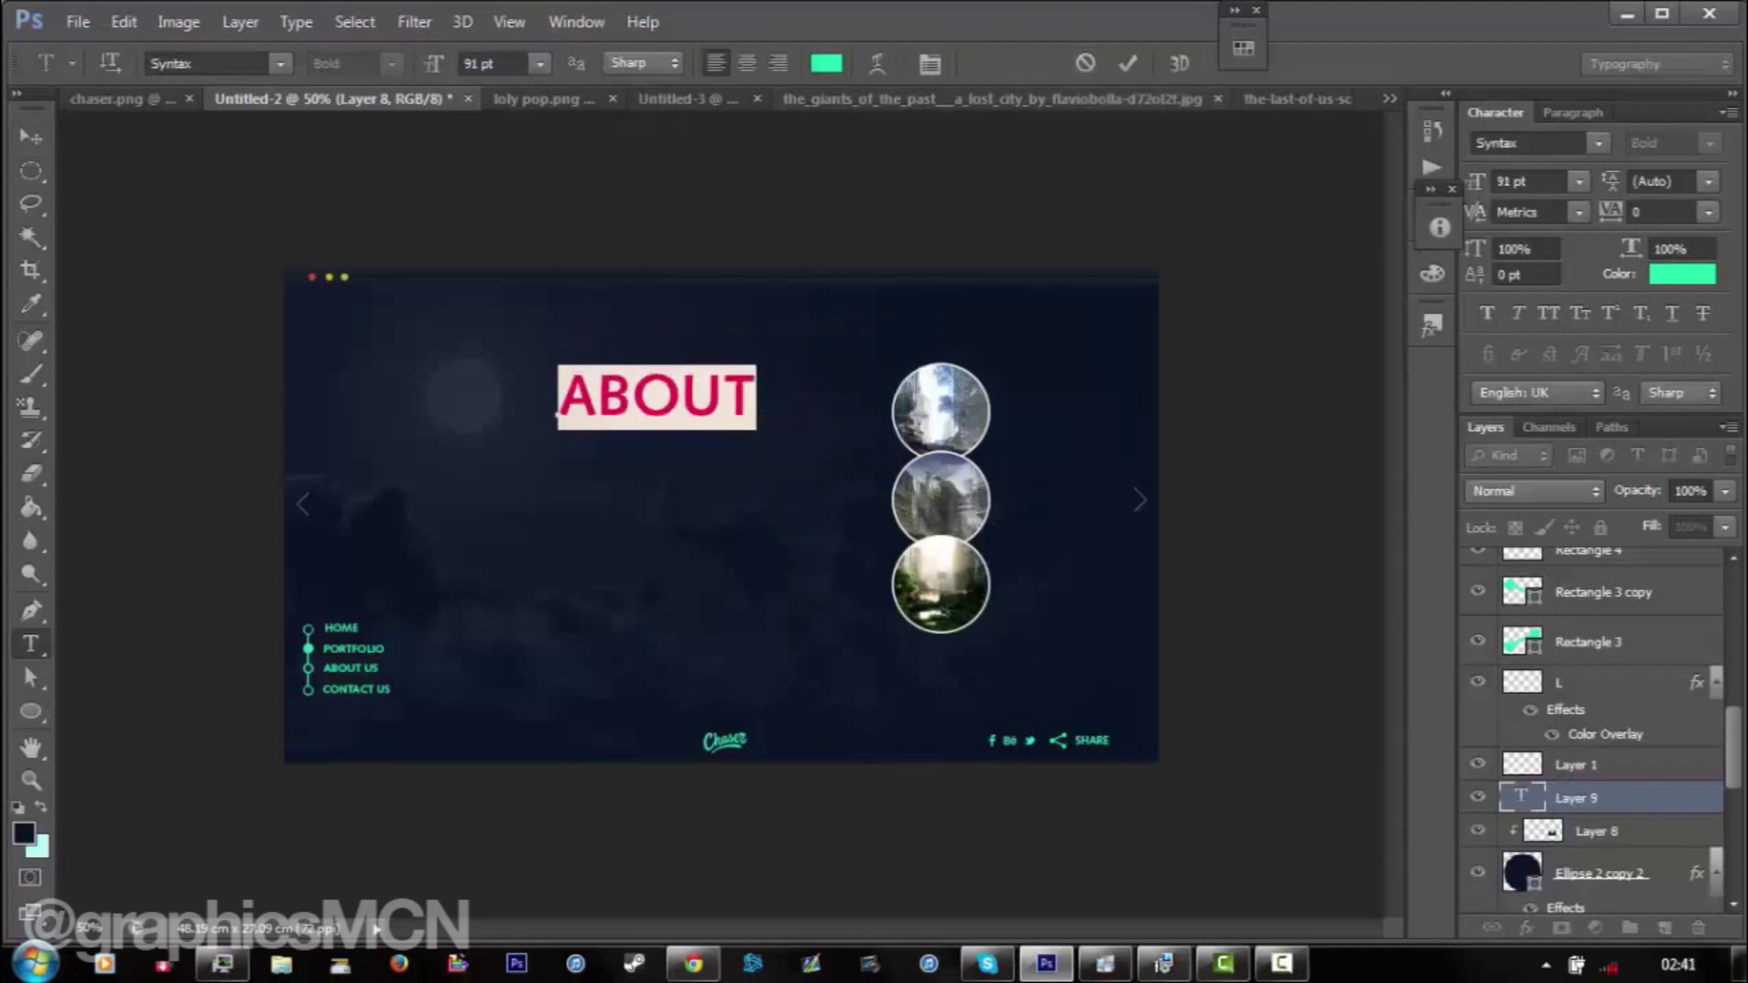
{"action": "key", "text": "ctrl+Return"}
{"action": "key", "text": "ctrl+t"}
{"action": "key", "text": "Return"}
{"action": "mouse_move", "coordinate": [846, 429]}
{"action": "left_mouse_down"}
{"action": "mouse_move", "coordinate": [753, 401]}
{"action": "mouse_move", "coordinate": [788, 405]}
{"action": "mouse_move", "coordinate": [711, 359]}
{"action": "left_mouse_up"}
{"action": "key", "text": "v"}
{"action": "key", "text": "v"}
- Add a white size-27 Lorem ipsum paragraph box below the ABOUT US heading
{"action": "left_click", "coordinate": [1586, 847], "text": "ctrl"}
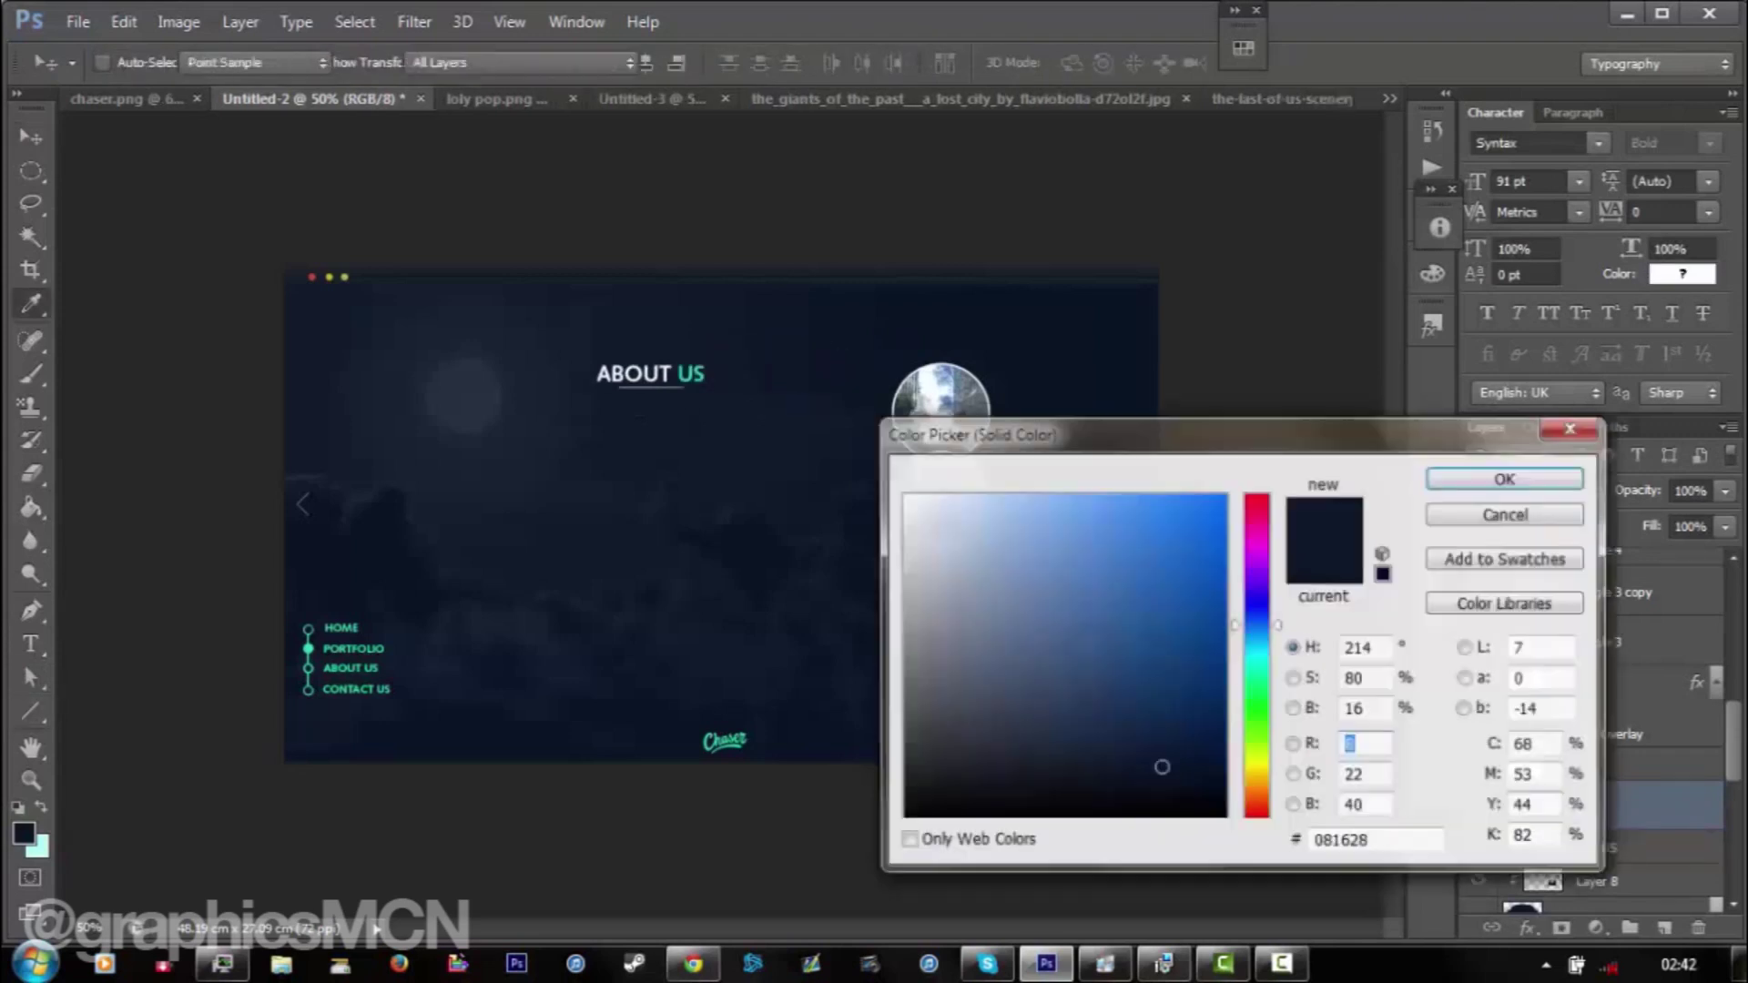
{"action": "left_click", "coordinate": [1576, 764]}
{"action": "key", "text": "t"}
{"action": "left_click_drag", "start_coordinate": [595, 398], "coordinate": [880, 447]}
{"action": "type", "text": "27"}
{"action": "left_click", "coordinate": [826, 63]}
{"action": "left_click", "coordinate": [903, 407]}
{"action": "left_click", "coordinate": [1538, 479]}
{"action": "key", "text": "ctrl+Return"}
- Duplicate the paragraph beside the photos and shift the whole About Us section left
{"action": "key", "text": "v"}
{"action": "left_click_drag", "start_coordinate": [729, 420], "coordinate": [728, 582]}
{"action": "scroll", "coordinate": [1593, 728], "scroll_direction": "down", "scroll_amount": 3}
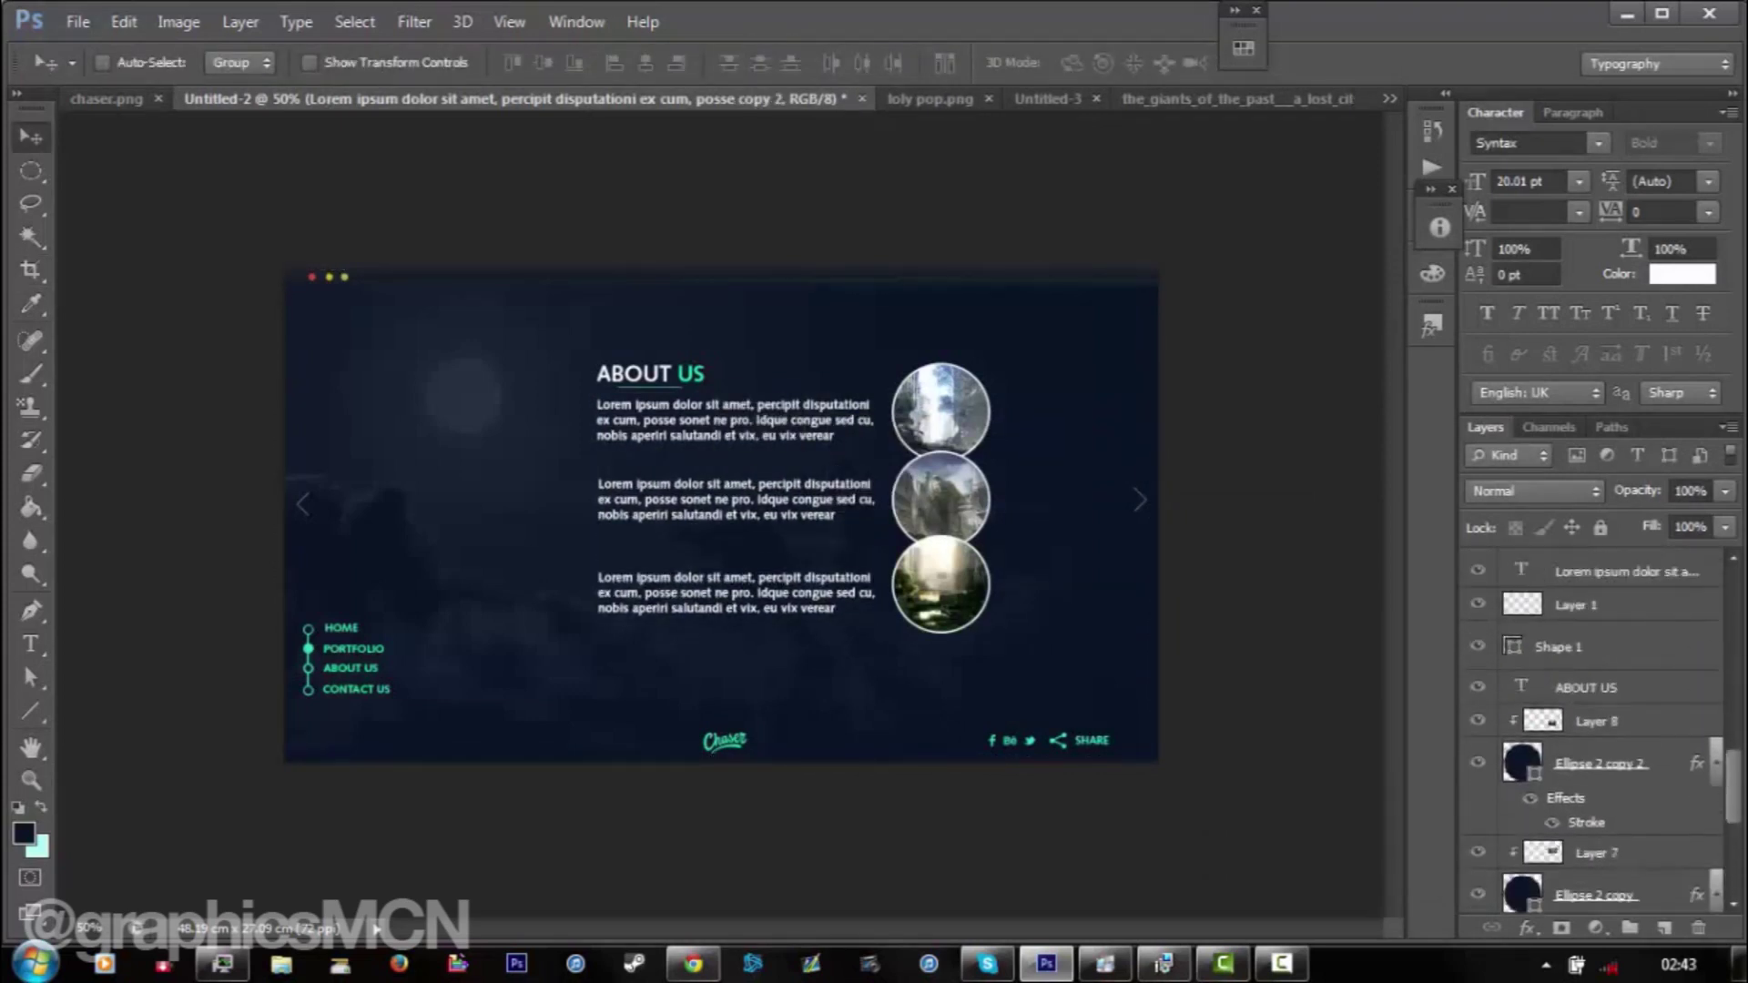
{"action": "left_click", "coordinate": [1598, 823], "text": "shift"}
{"action": "left_click_drag", "start_coordinate": [728, 501], "coordinate": [689, 501]}
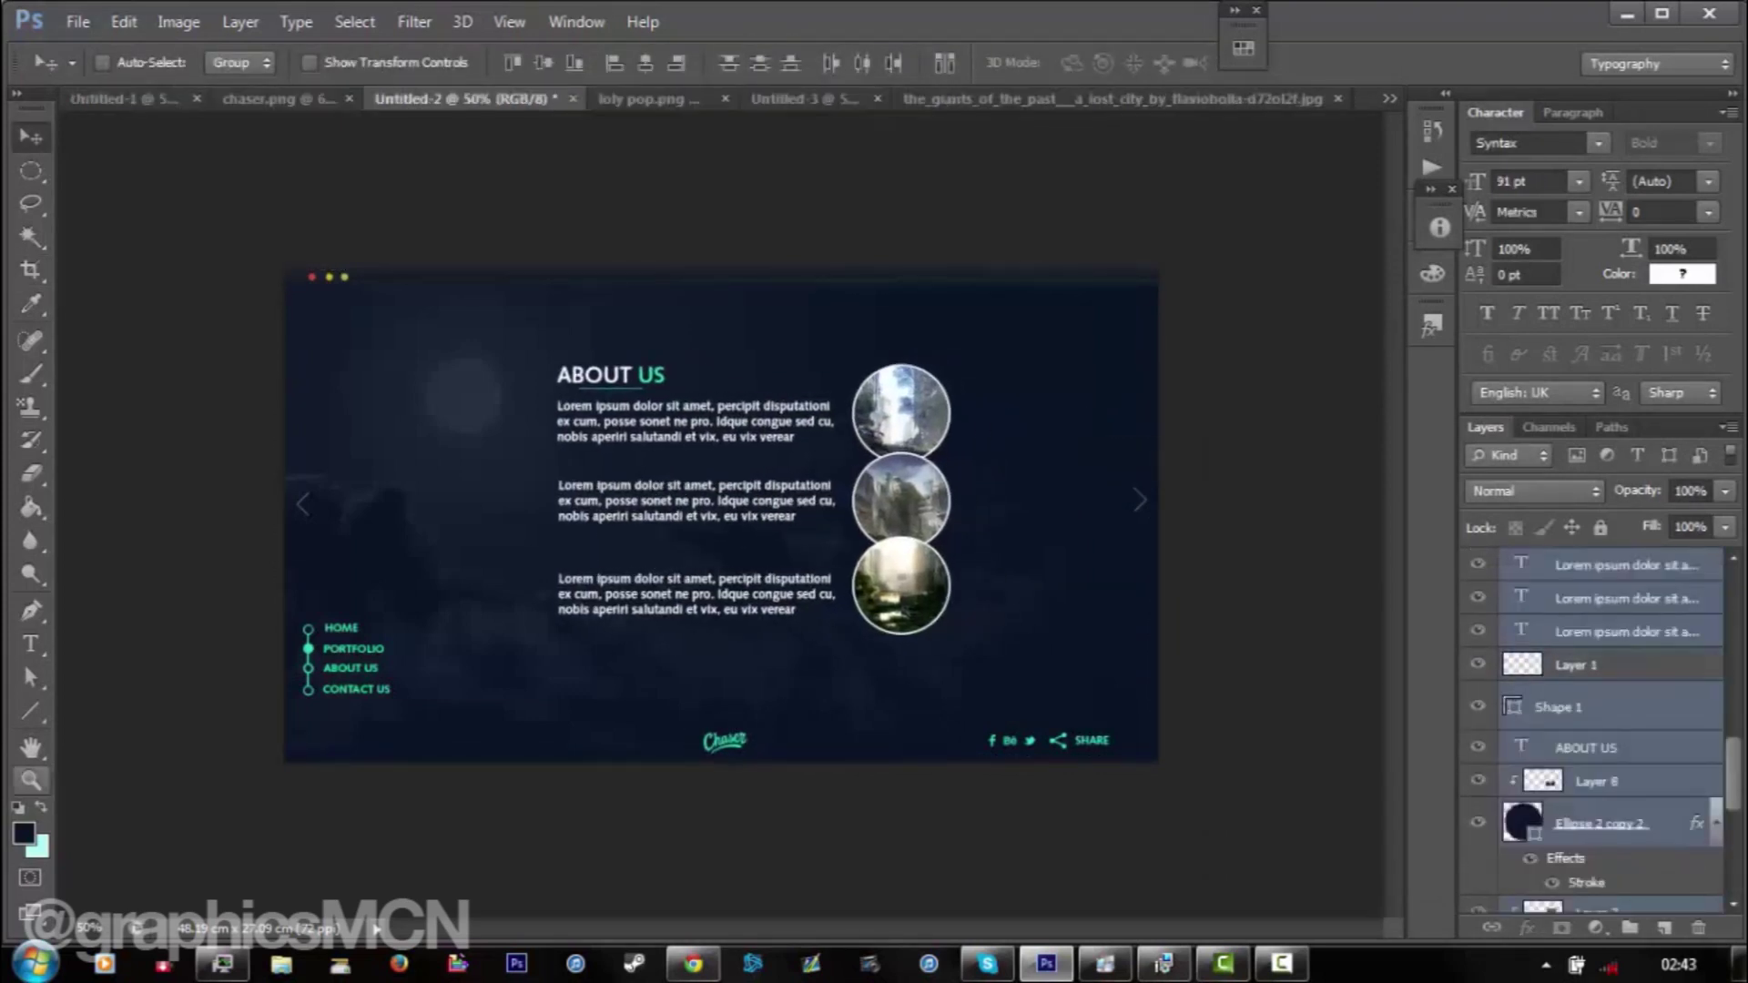
- Move the filled marker off PORTFOLIO and draw a small circle on the ABOUT US node
{"action": "key", "text": "ctrl+plus"}
{"action": "key", "text": "ctrl+plus"}
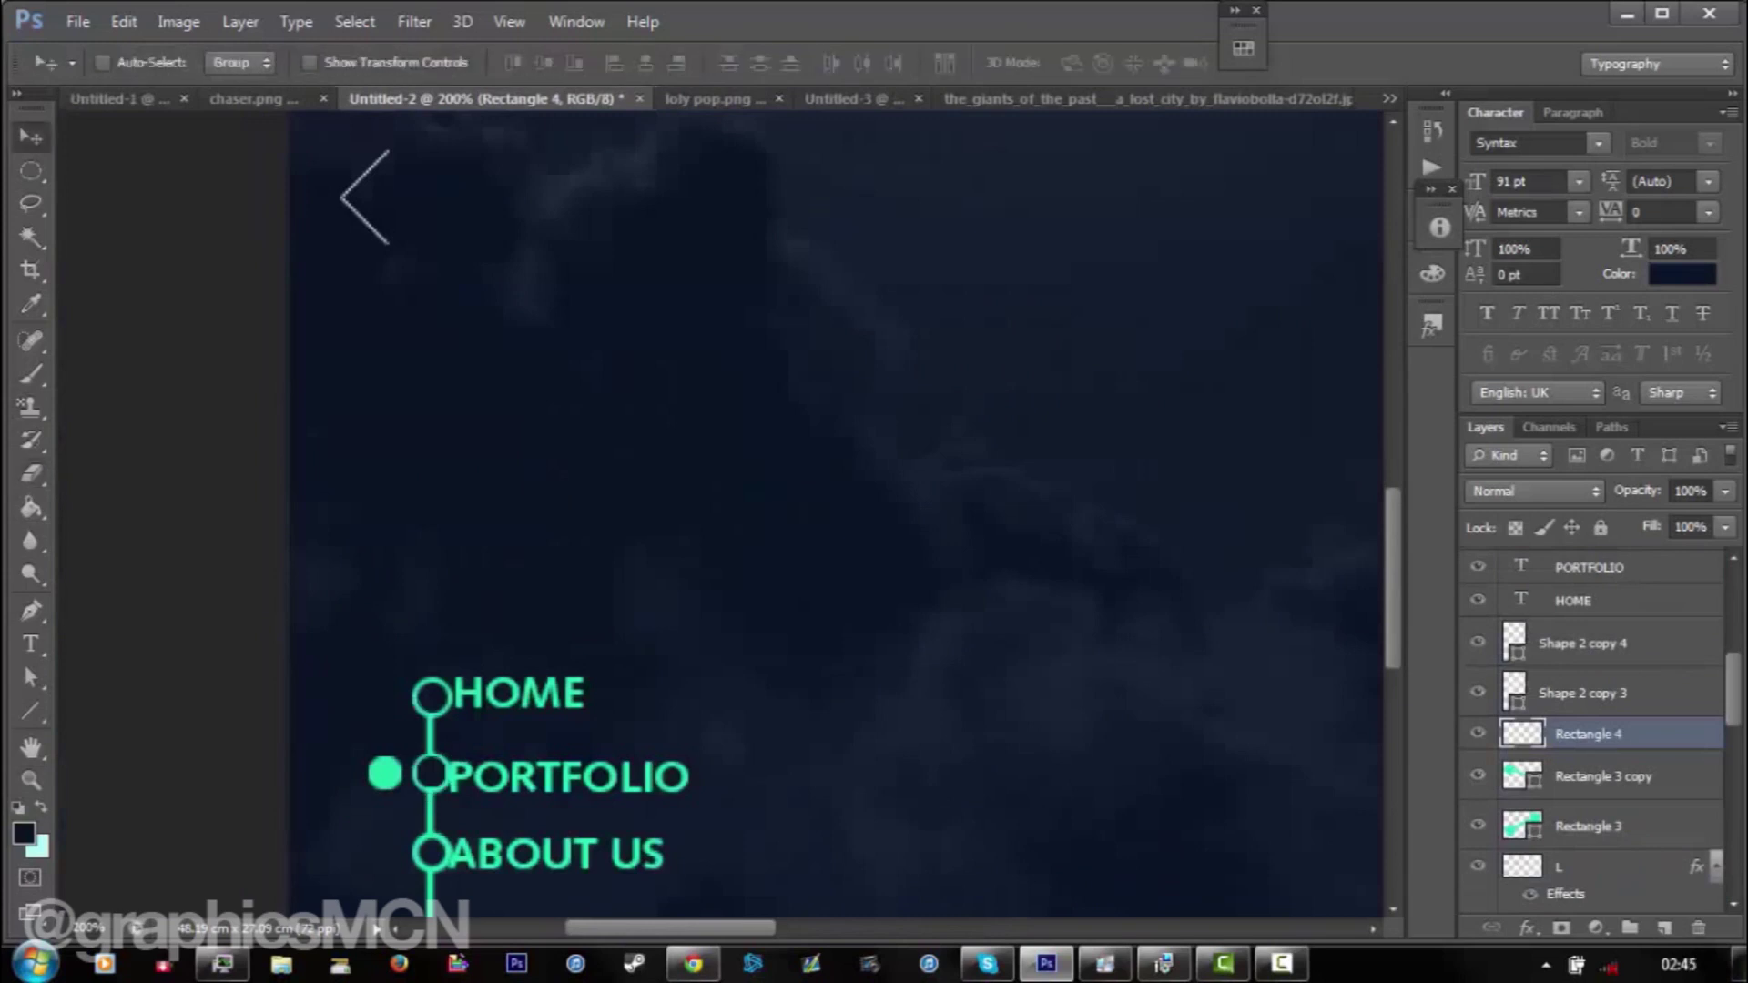
{"action": "left_click_drag", "start_coordinate": [384, 774], "coordinate": [442, 760]}
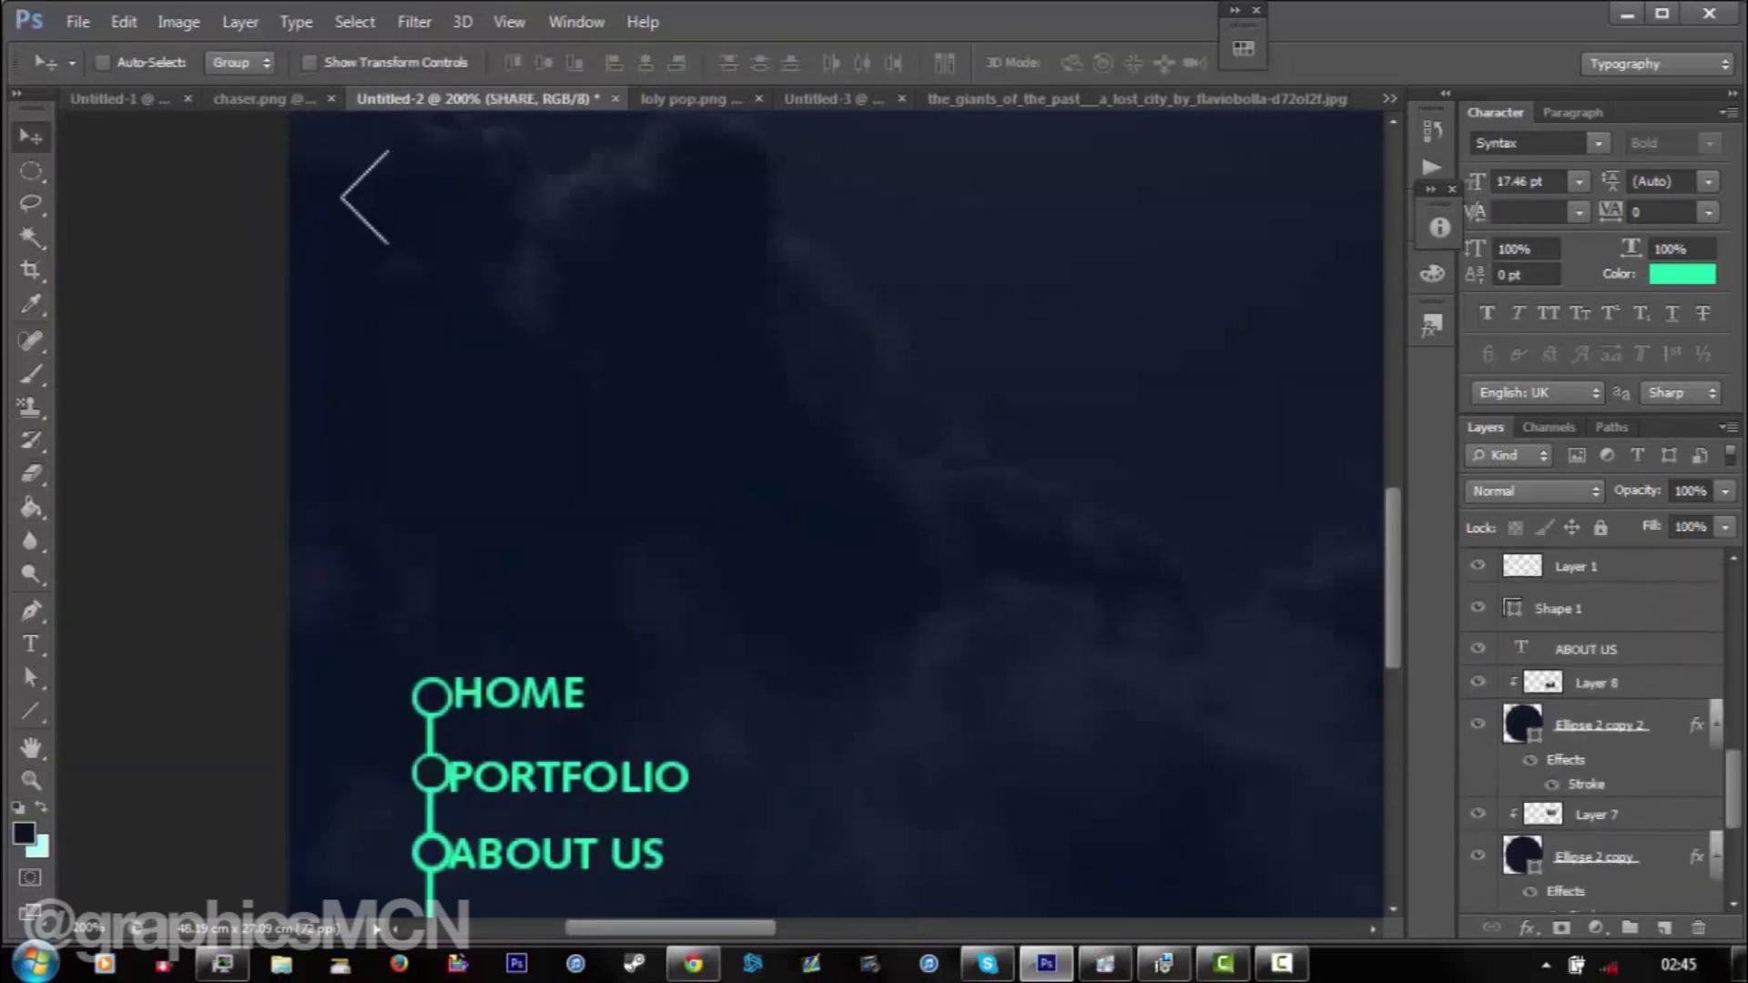
{"action": "key", "text": "shift+u"}
{"action": "left_click_drag", "start_coordinate": [393, 836], "coordinate": [426, 870]}
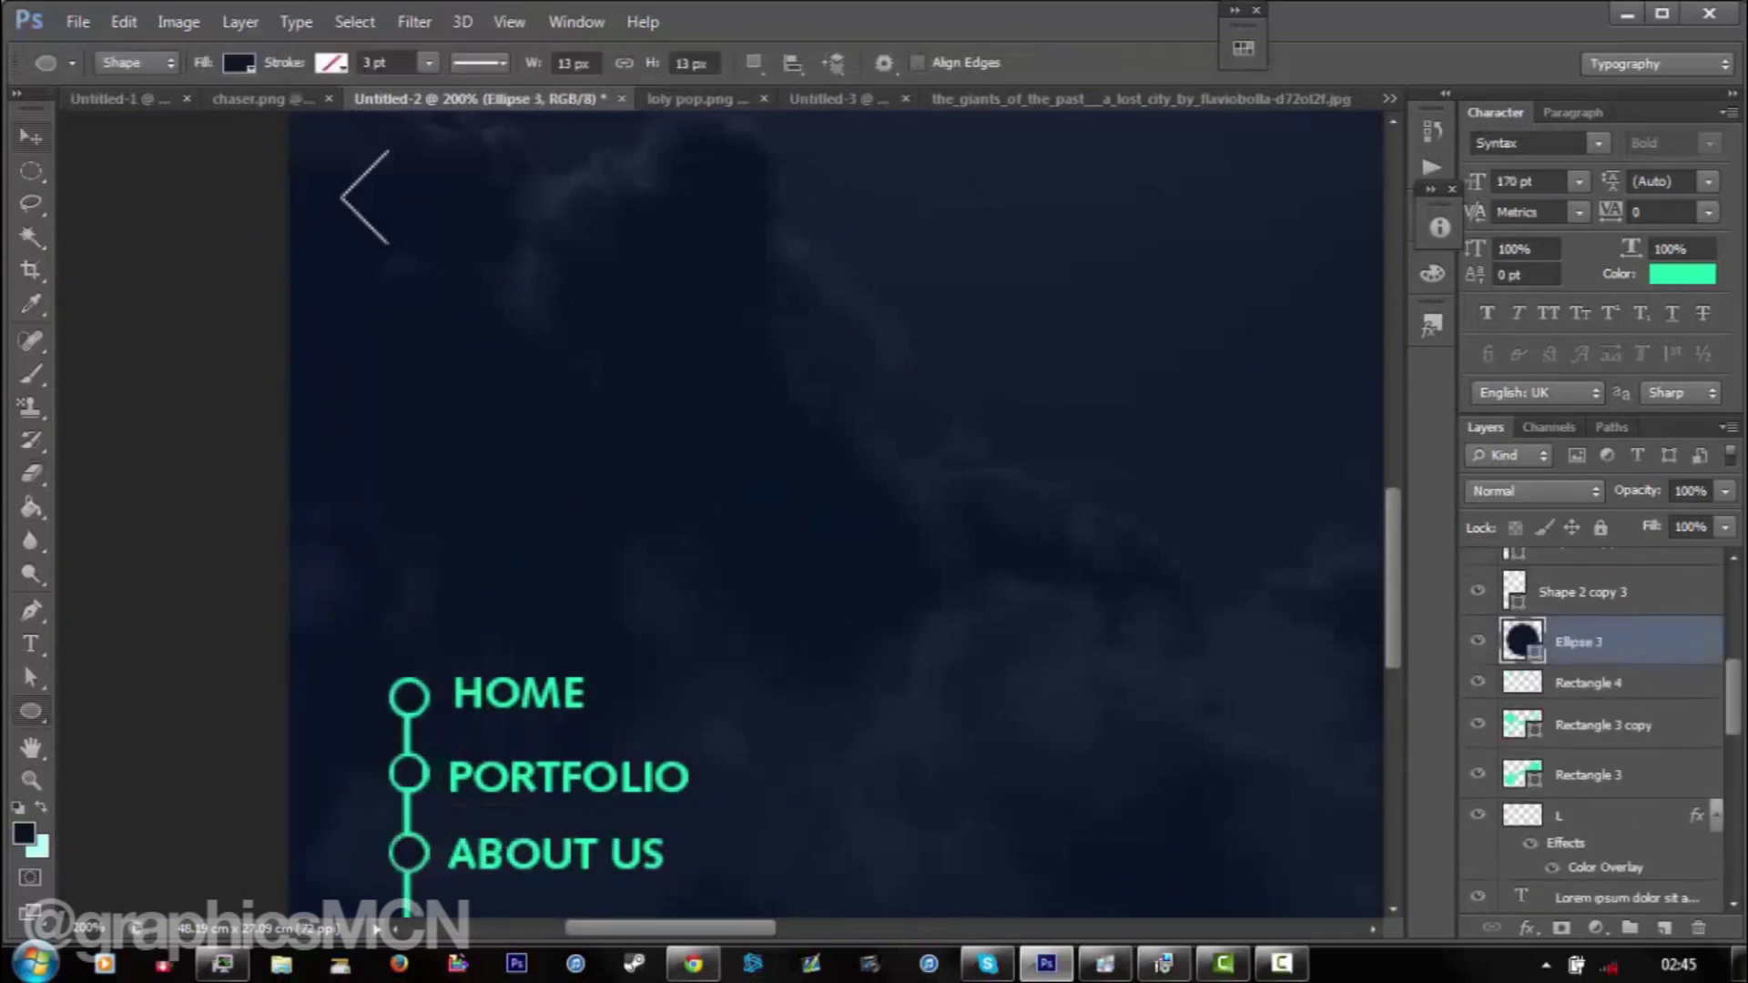